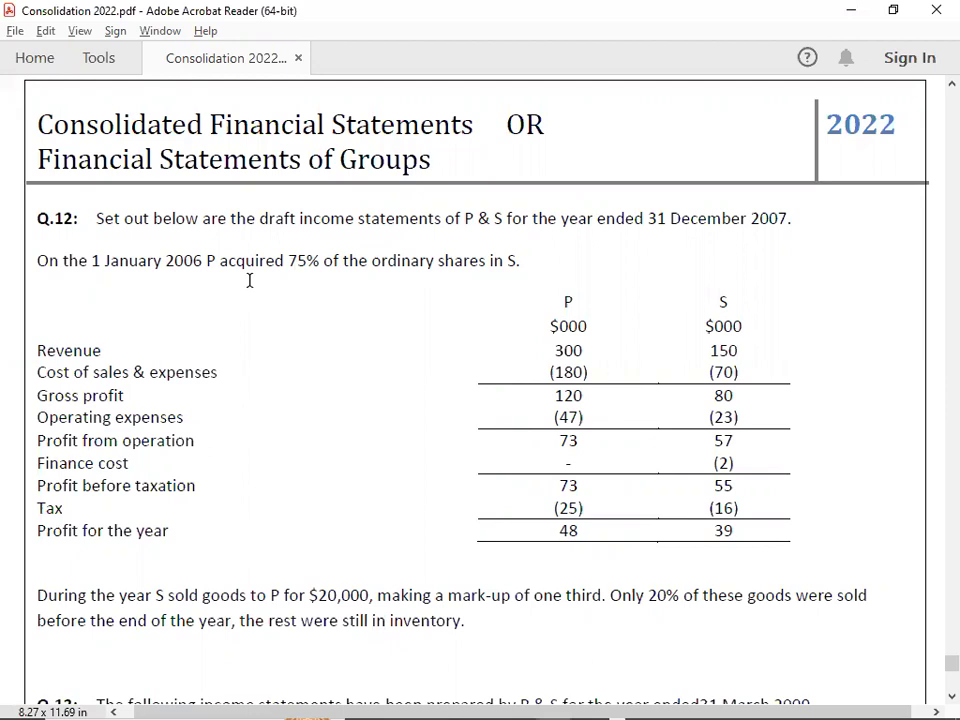
Read the draft income statements of P and S in Q.12 and the note on goods sold between them
scroll(250, 281, down, 2)
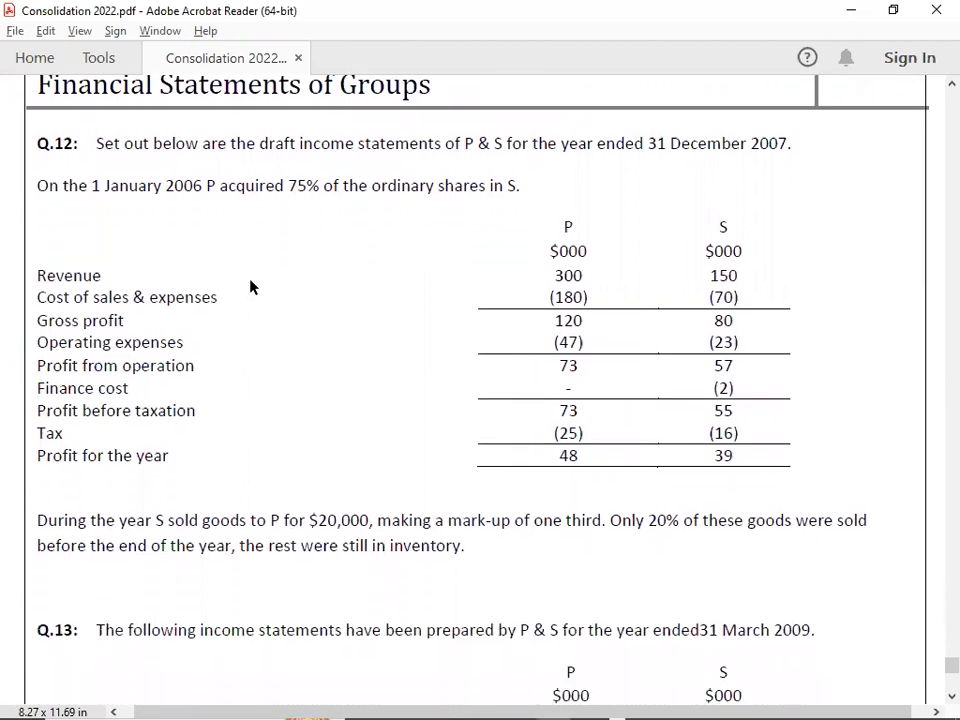
scroll(250, 287, down, 1)
scroll(250, 287, down, 1)
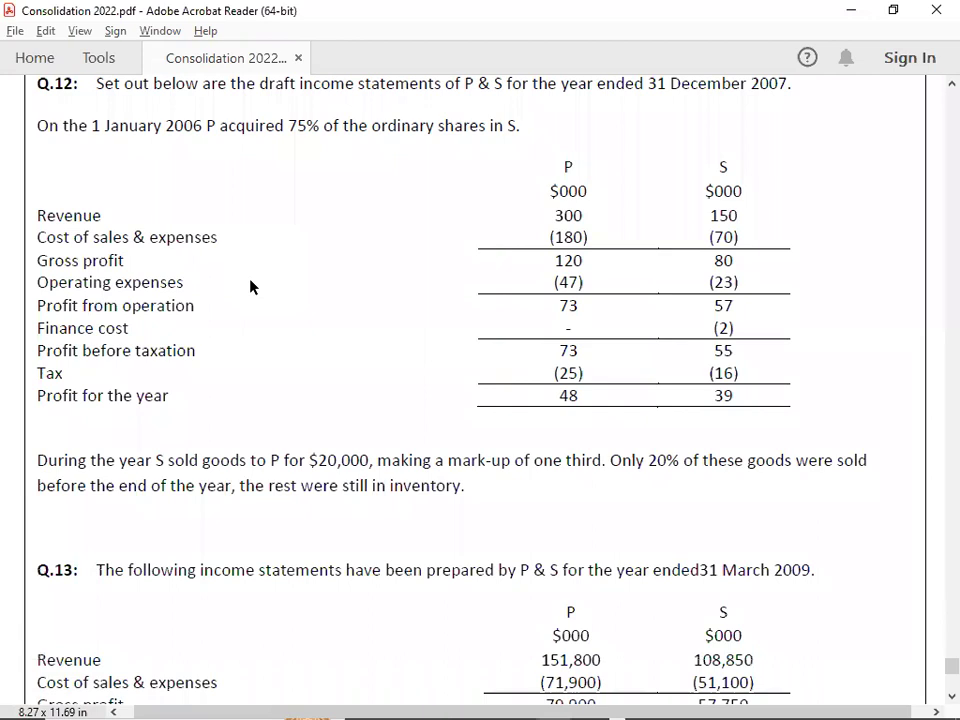
scroll(250, 287, down, 2)
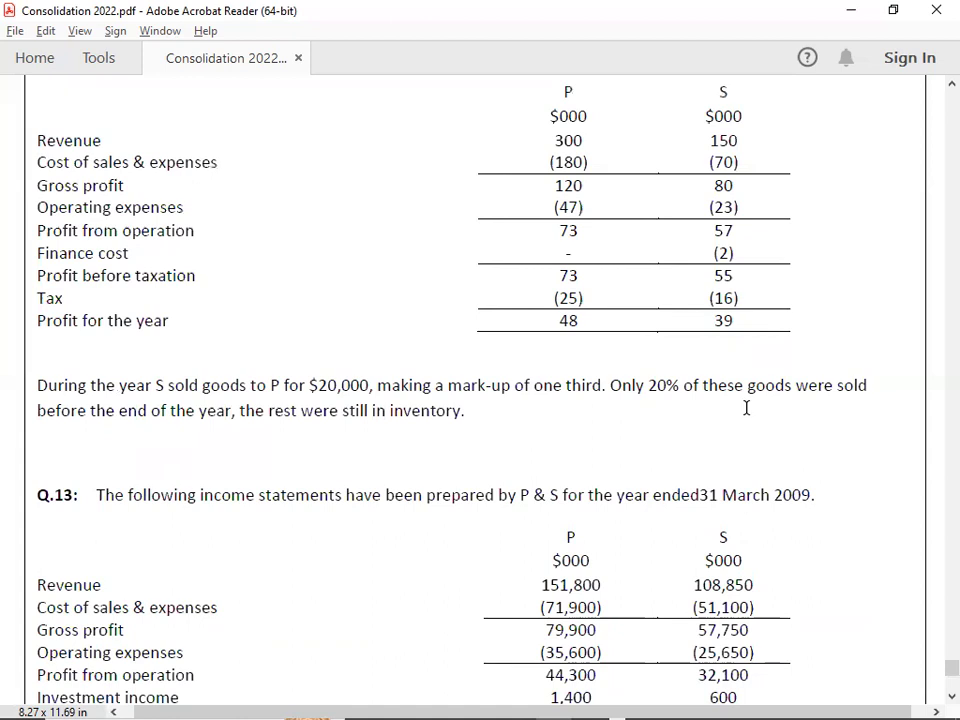
scroll(746, 408, up, 1)
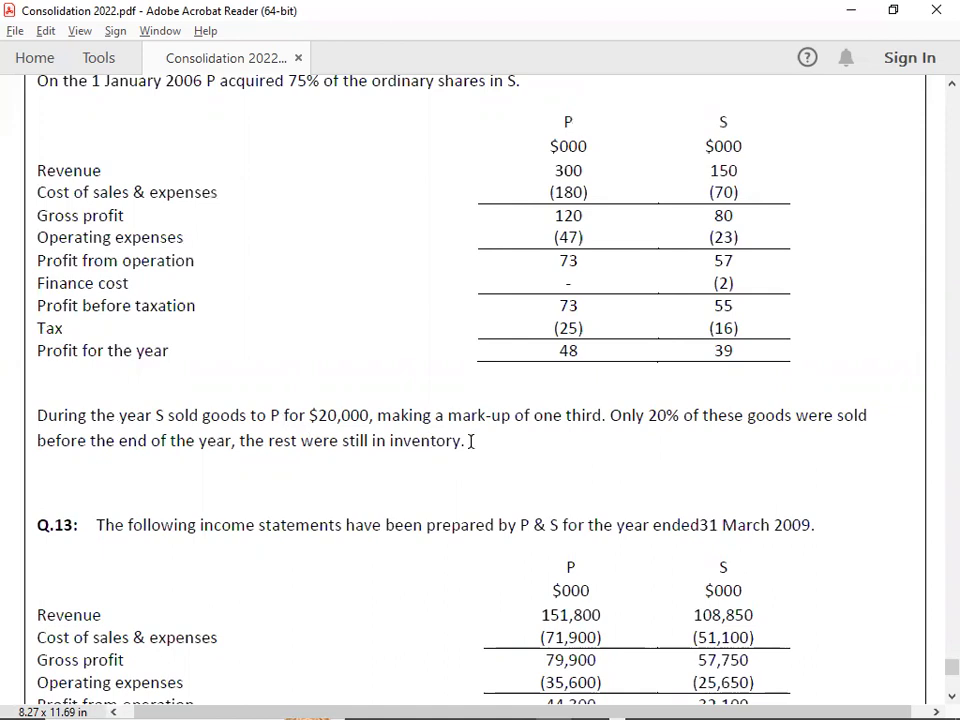
Switch to the Excel consolidation workbook and enter 20000 as the SALES figure in M1010 of the Q.12 PURP working
key(alt+Tab)
key(alt+Tab)
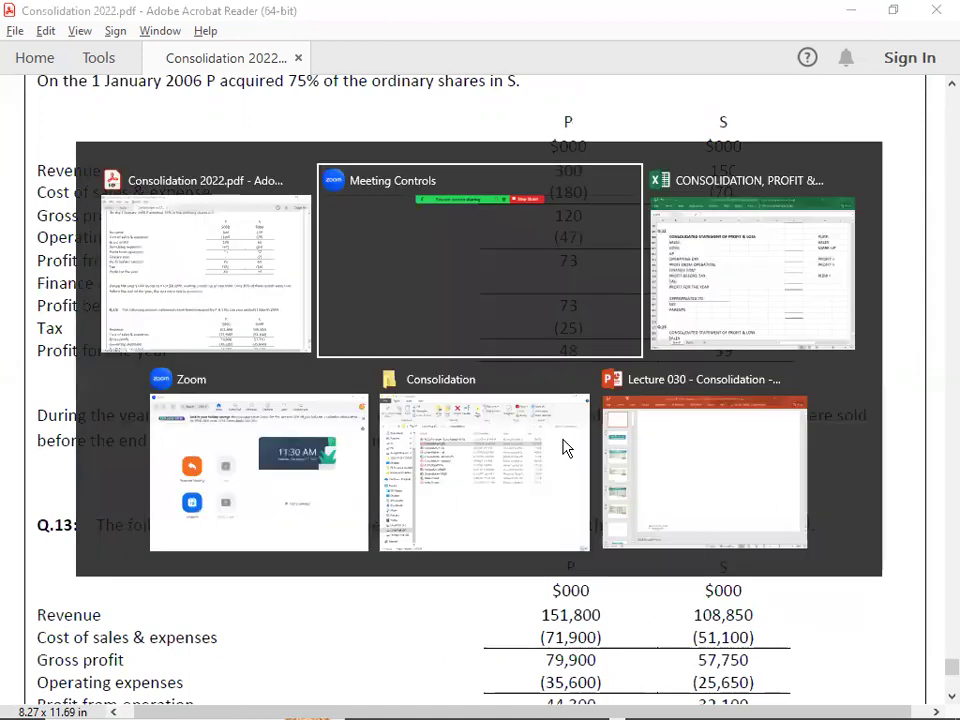
key(Right)
key(Right)
key(Right)
key(Right)
key(Right)
key(Right)
key(Right)
key(Right)
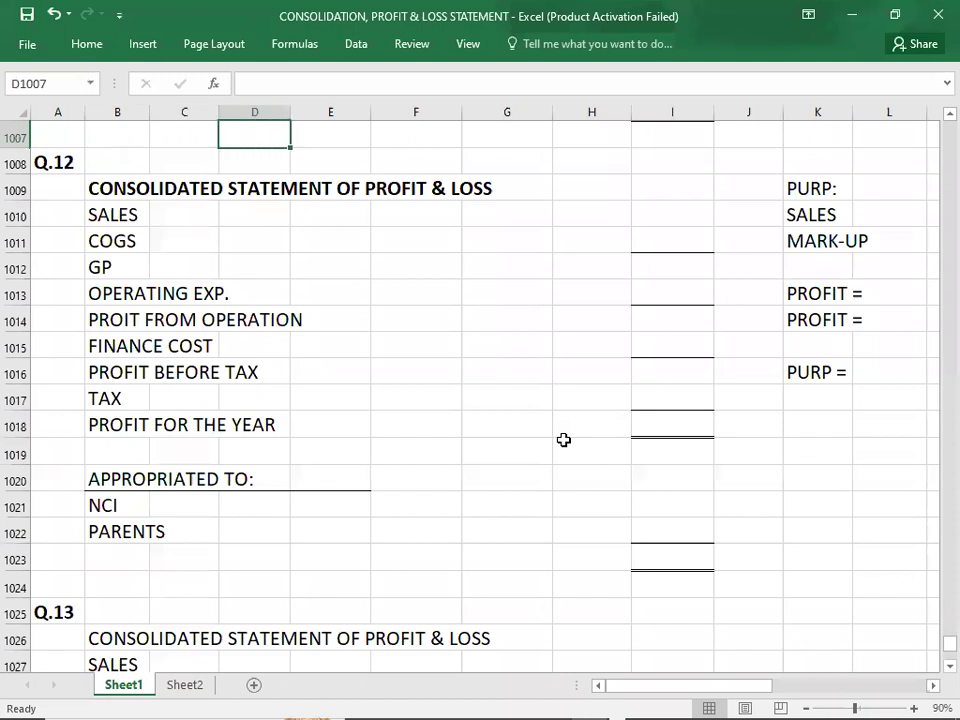
key(Right)
key(Right)
key(Right)
key(Right)
key(Right)
key(Right)
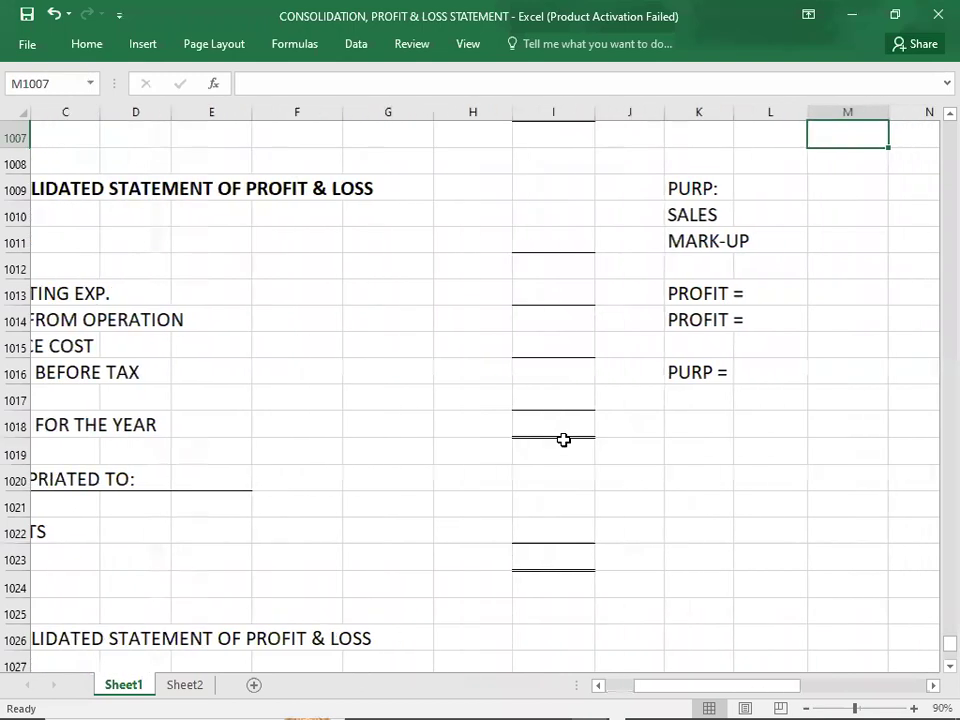
key(Left)
key(Left)
key(Down)
key(Down)
key(Down)
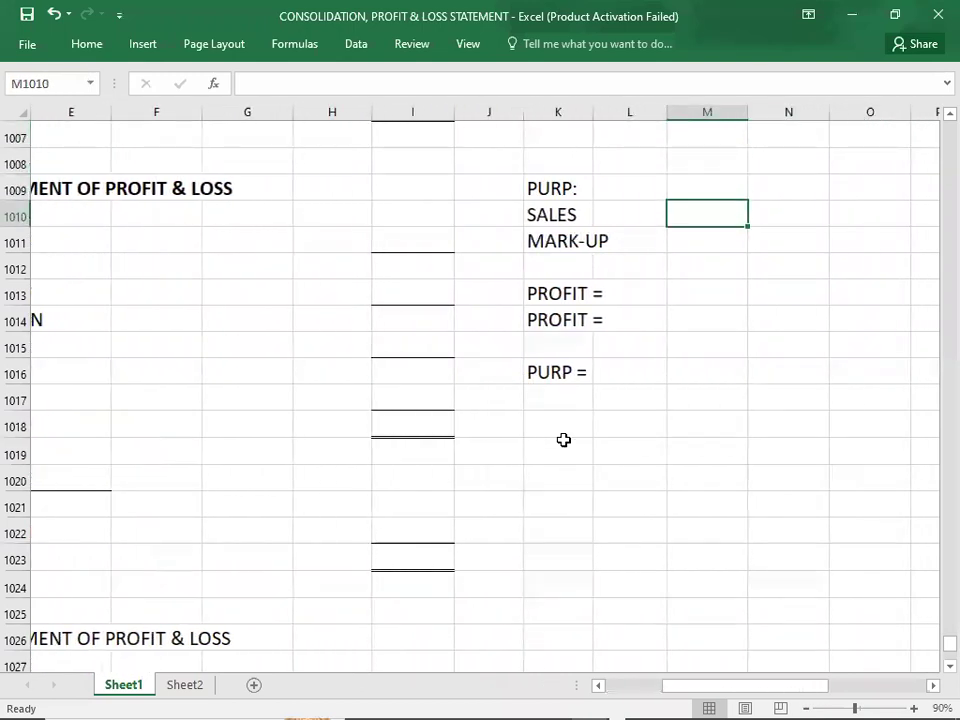
text(20000)
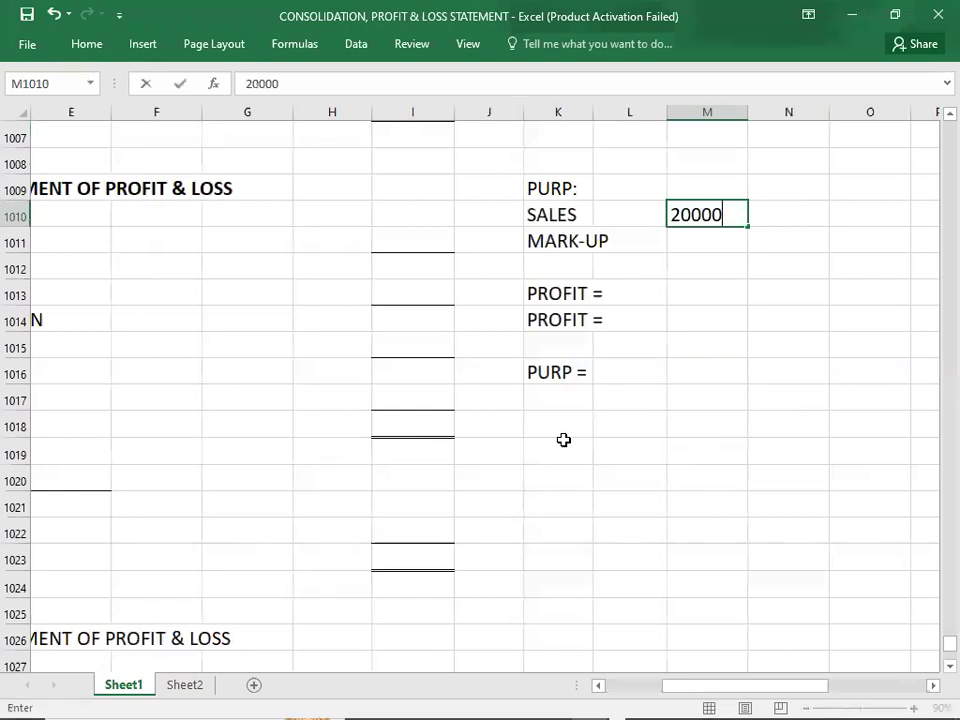
key(Return)
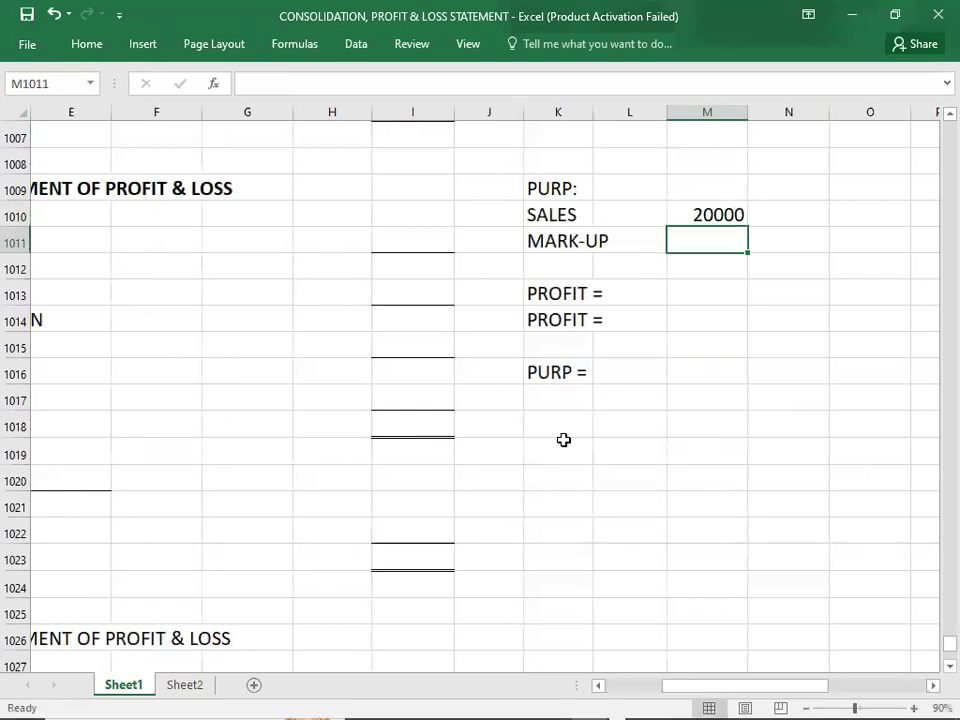
Enter the mark-up working "1/3 = 0.3333*100= 33.333%" in M1011, checking it against the question in the PDF
text(1/.=3)
key(BackSpace)
key(BackSpace)
key(BackSpace)
key(BackSpace)
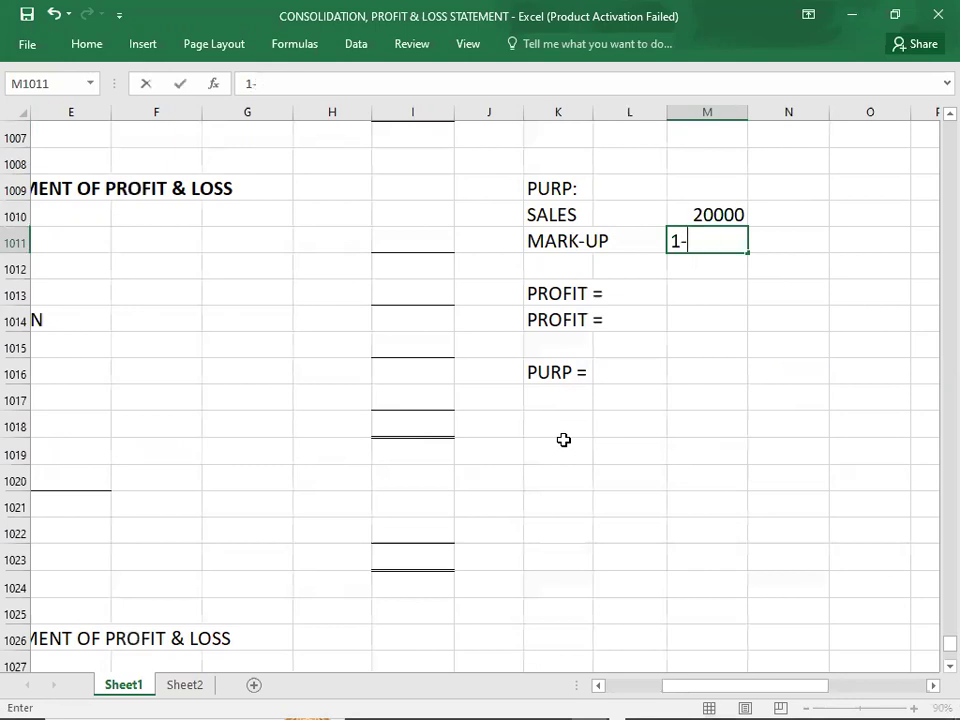
text(/3 = 0.3)
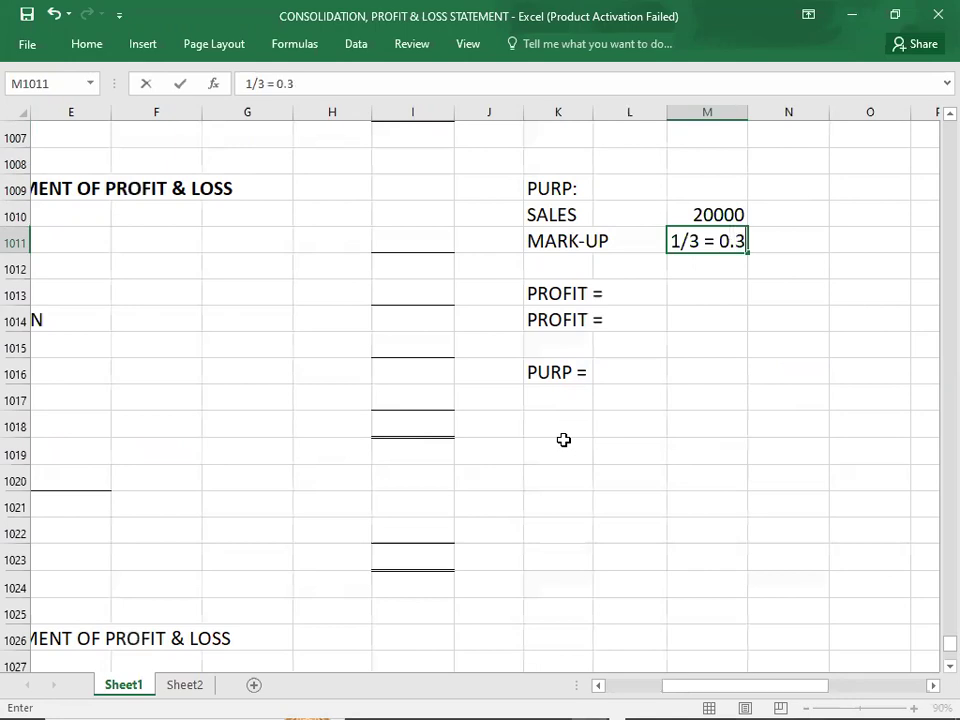
text(333*100=)
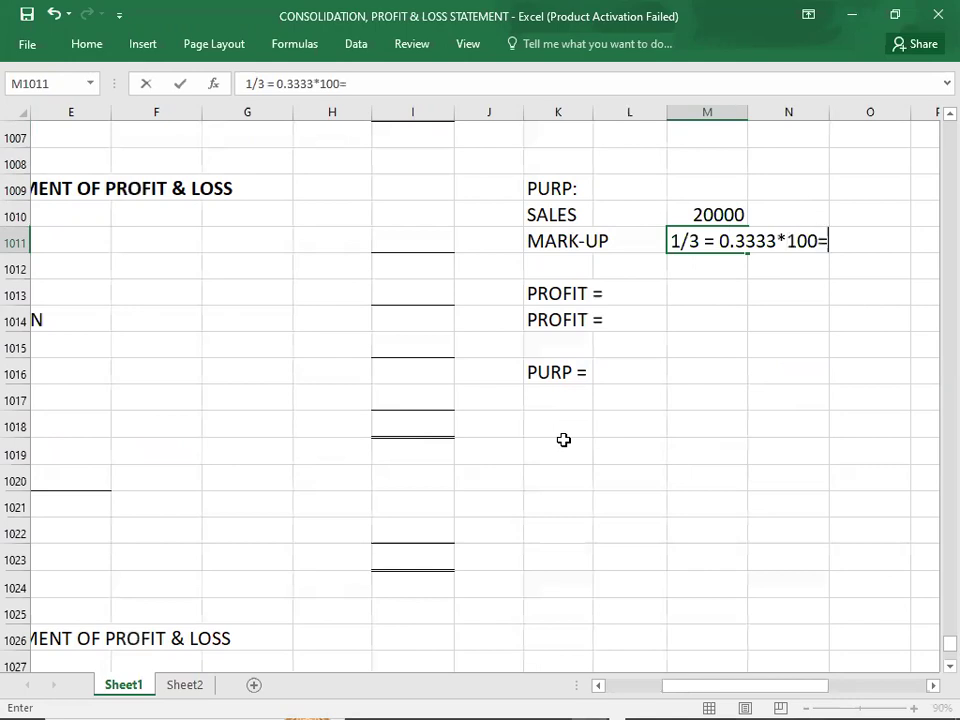
text( 33.333%)
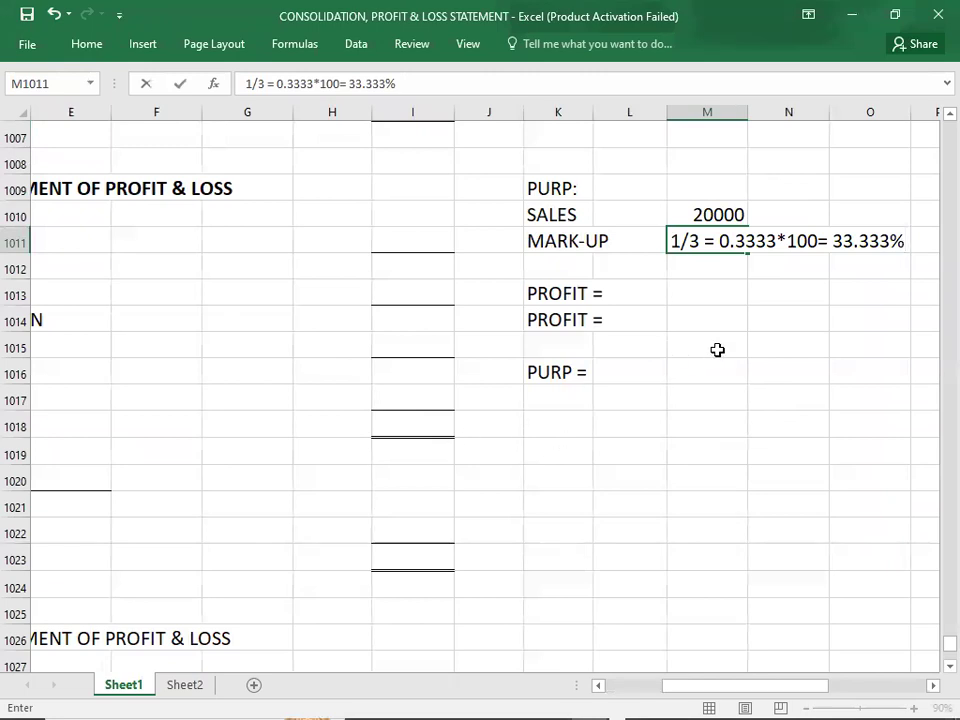
key(alt+Tab)
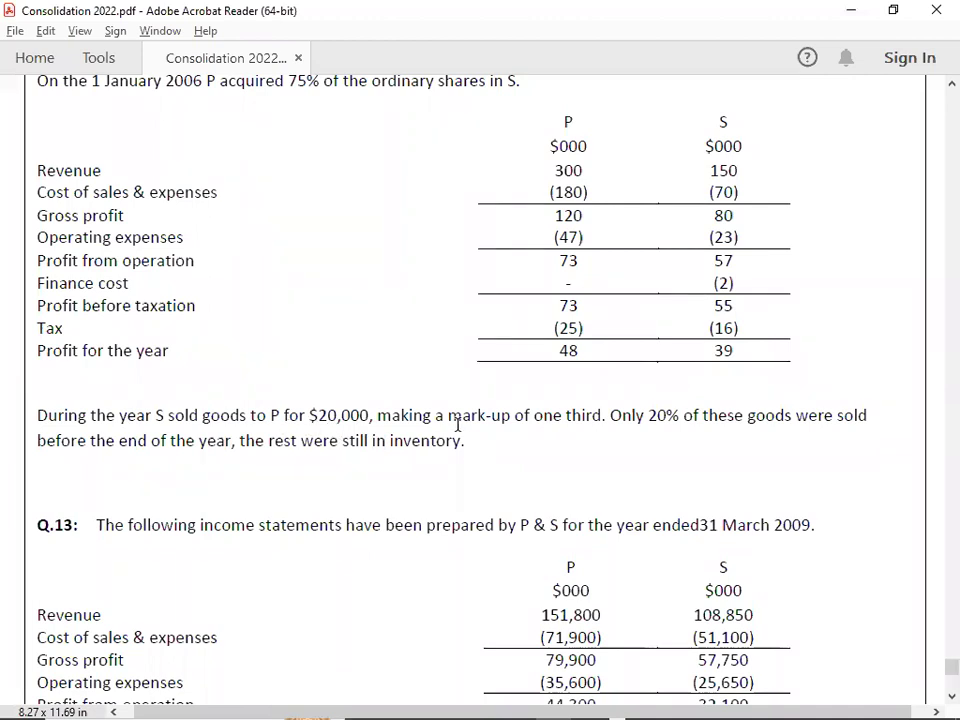
key(alt+Tab)
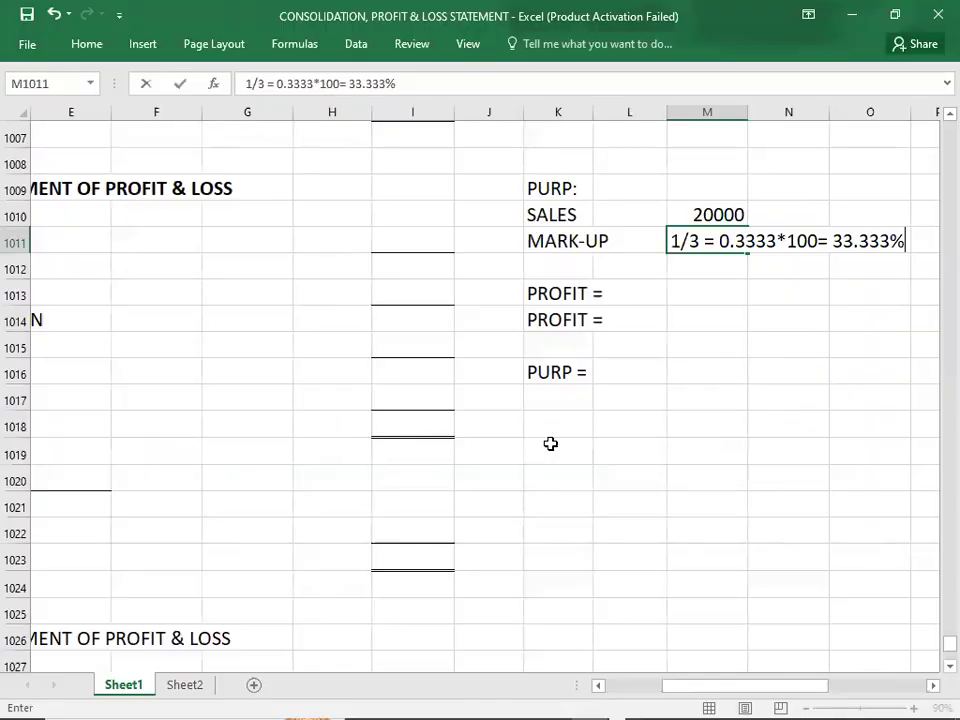
Write the profit working "20000*33.3333/133.3333" in M1013 and its result 5000 in M1014
click(679, 287)
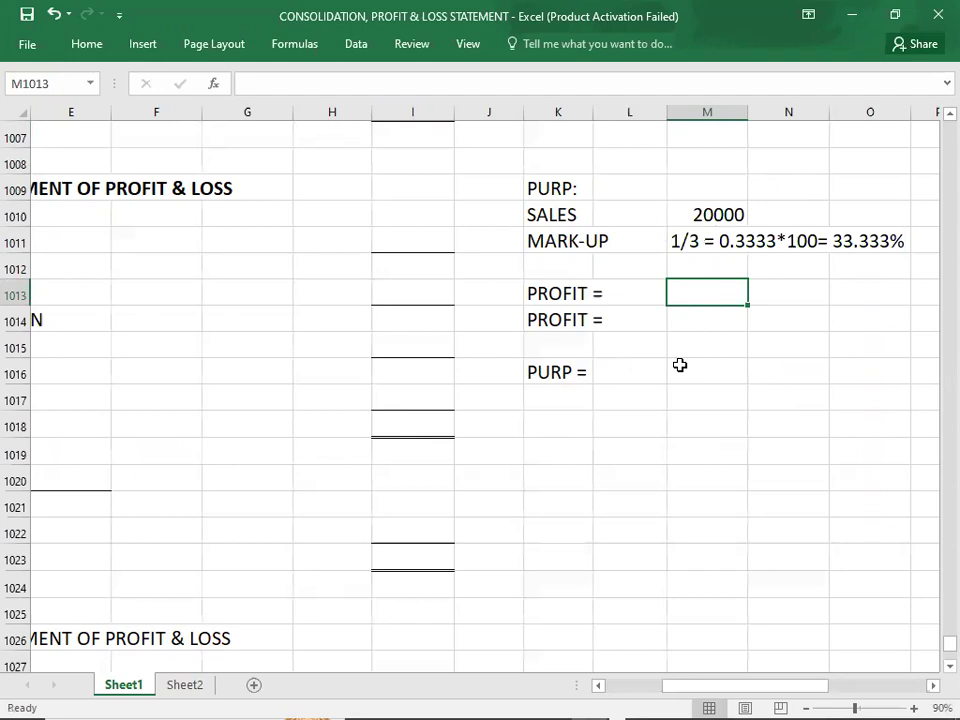
text(2000)
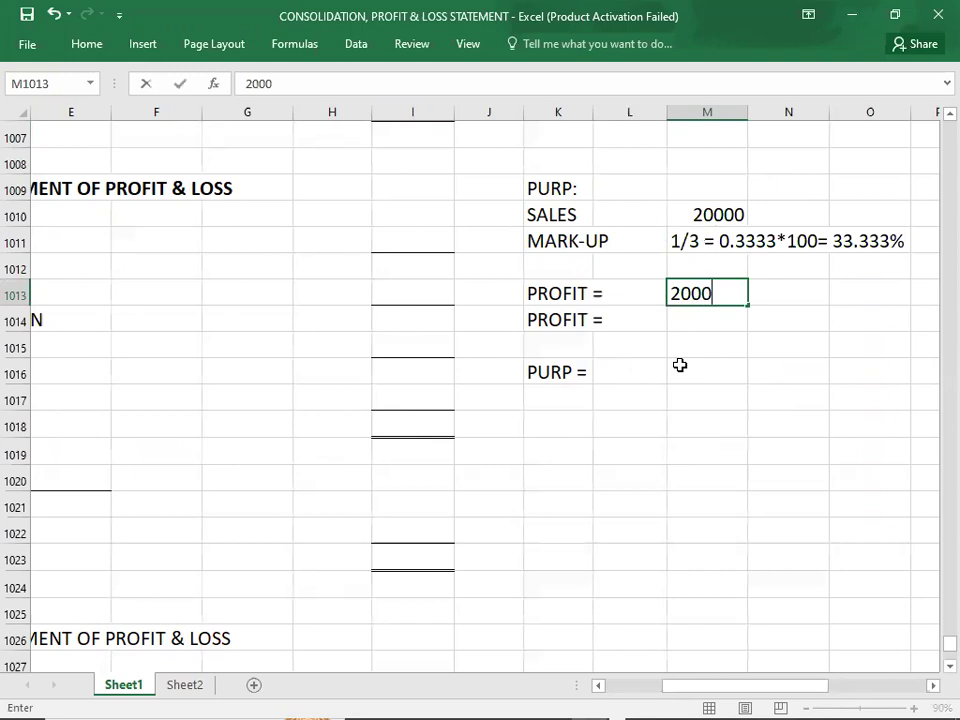
text(0*33.3)
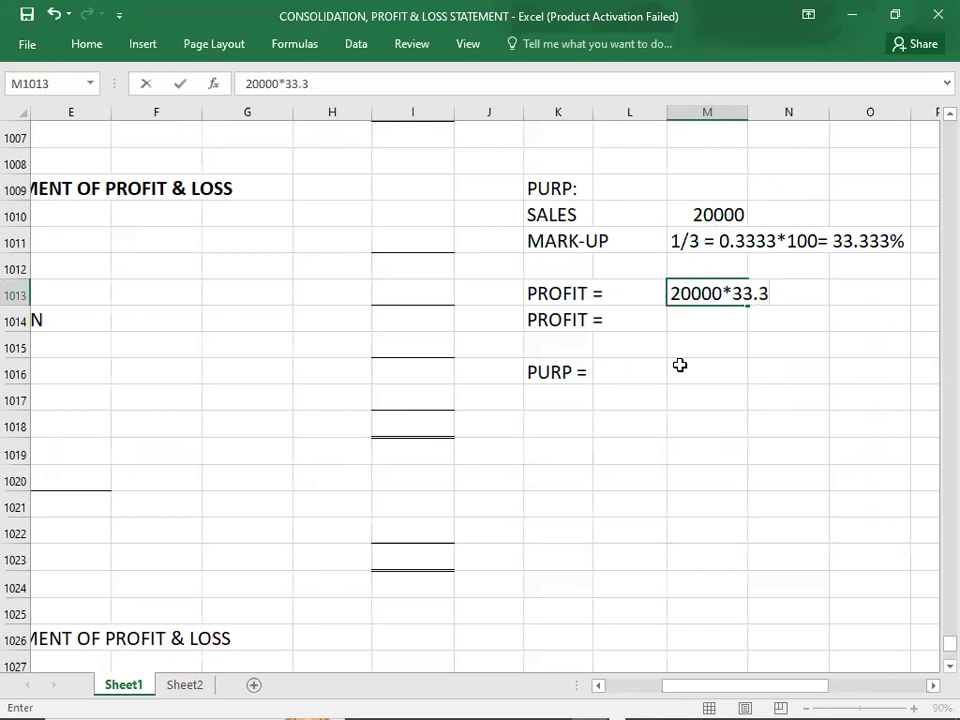
text(333/)
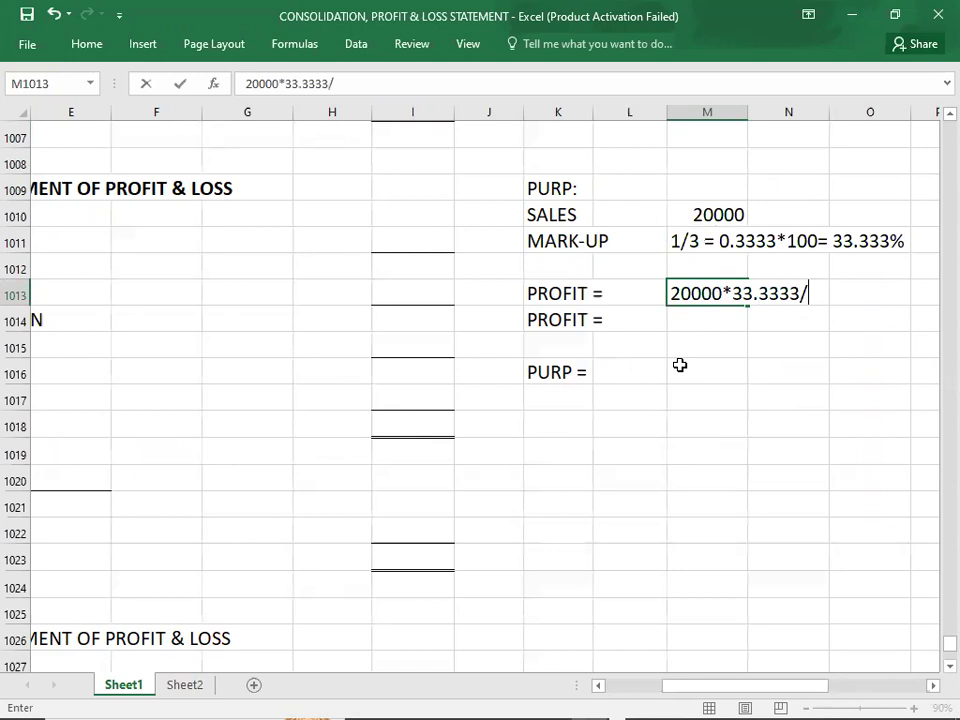
text(133.3333)
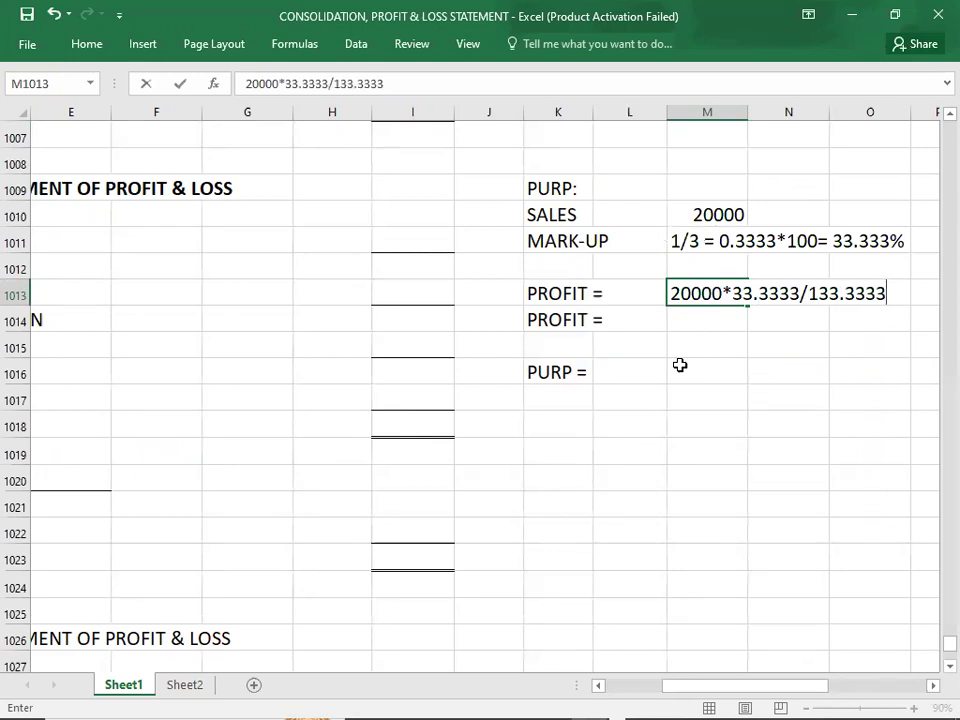
key(Return)
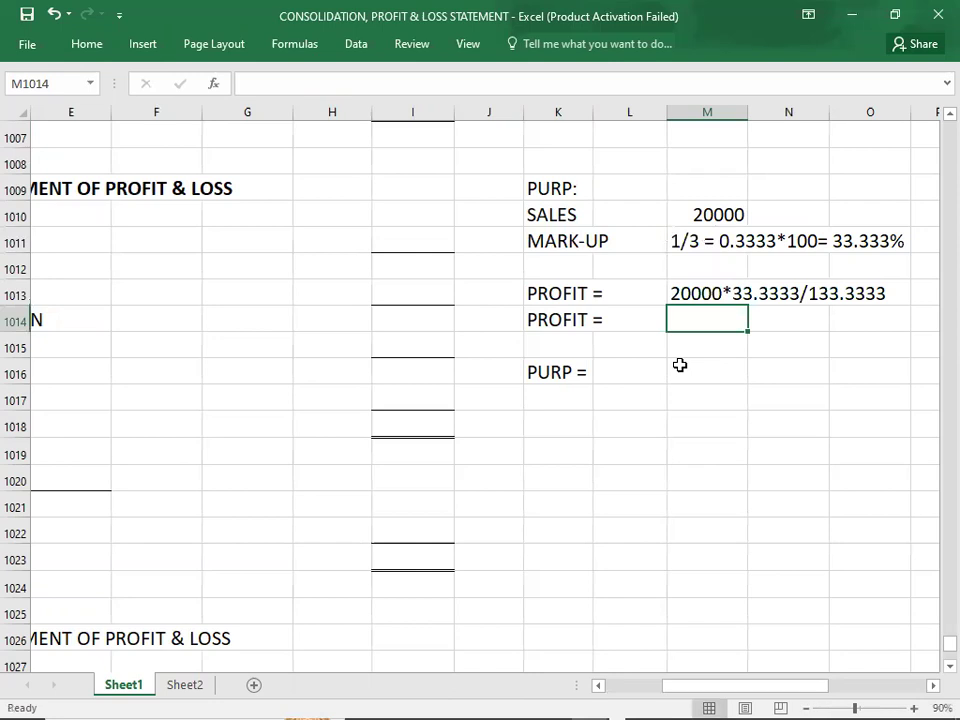
text(5000)
key(Return)
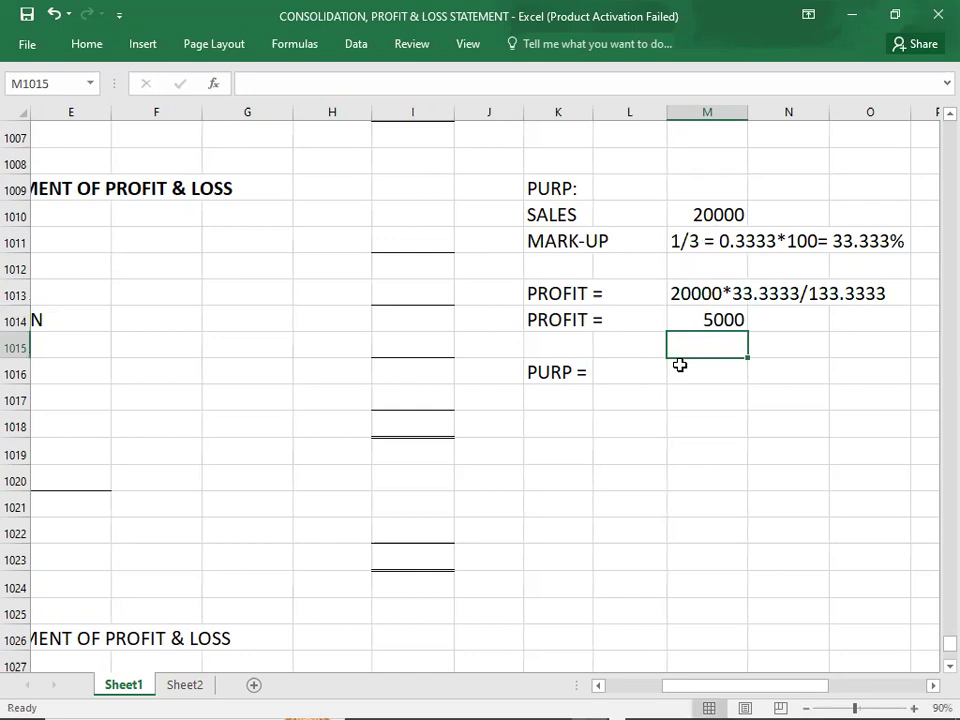
Enter "5000*80% = 4000" as the PURP working in M1016, checking the question for the share of goods still unsold
click(679, 365)
text(5000*)
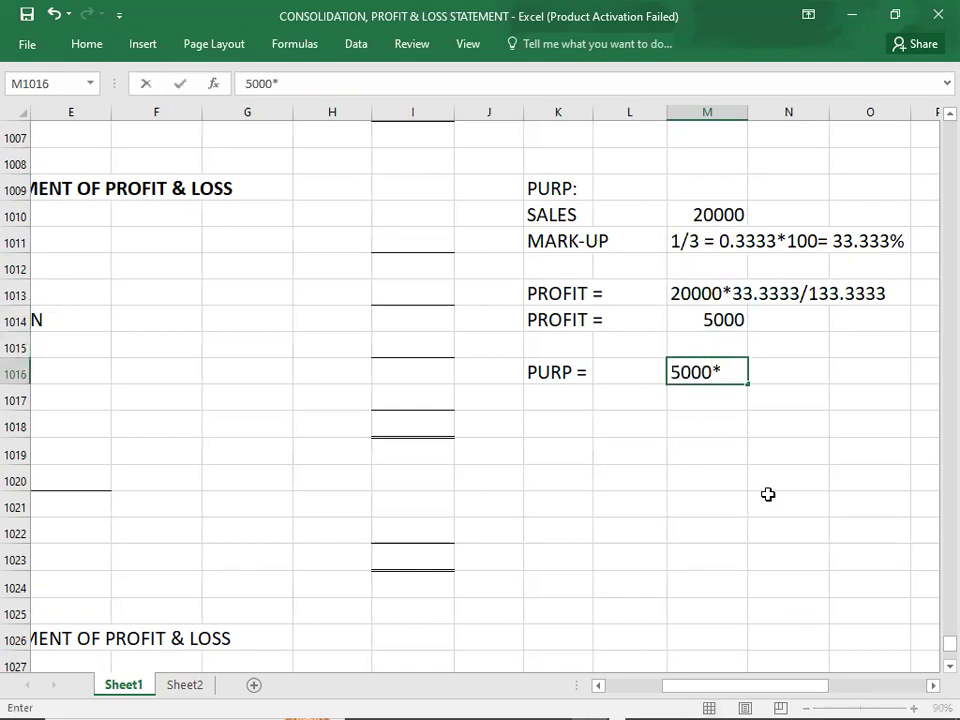
key(alt+Tab)
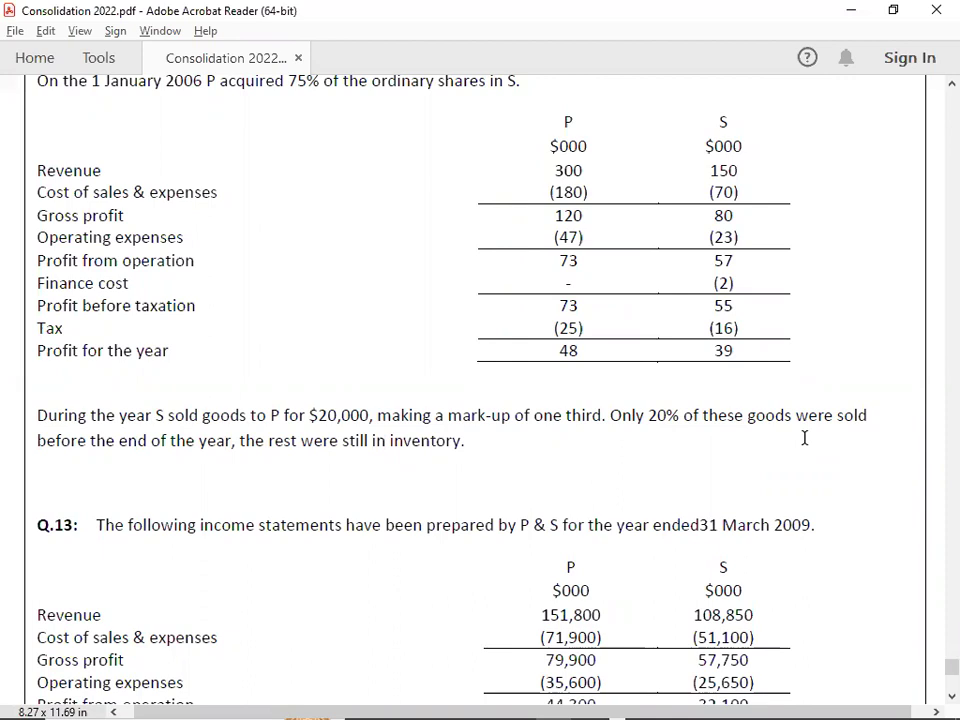
key(alt)
key(alt+Tab)
text(80% = )
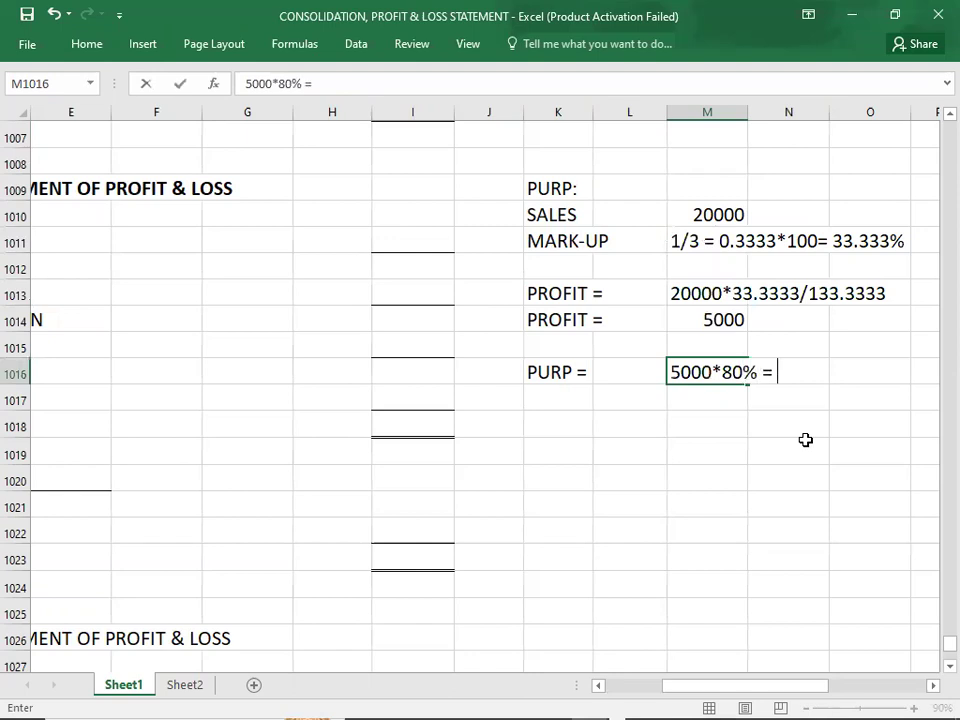
text(4000)
key(Return)
key(Return)
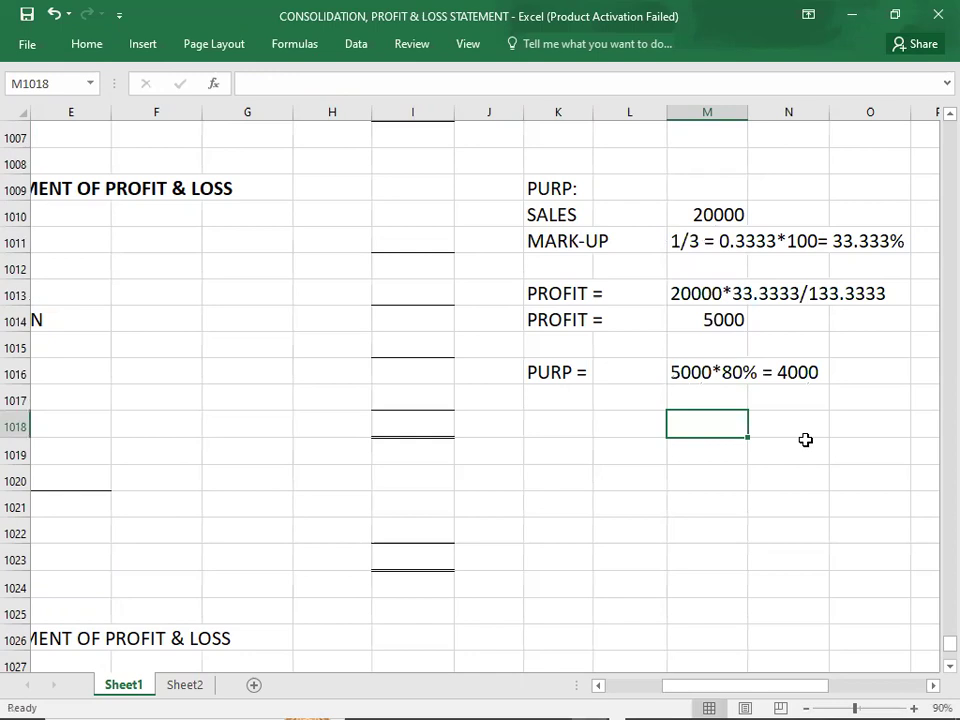
Write the SALES working 300+150-20 in F1010 of the Q.12 statement, taking the revenues and intra-group sale from the PDF question
key(Left)
key(Left)
key(Left)
key(Left)
key(Left)
key(Left)
key(Left)
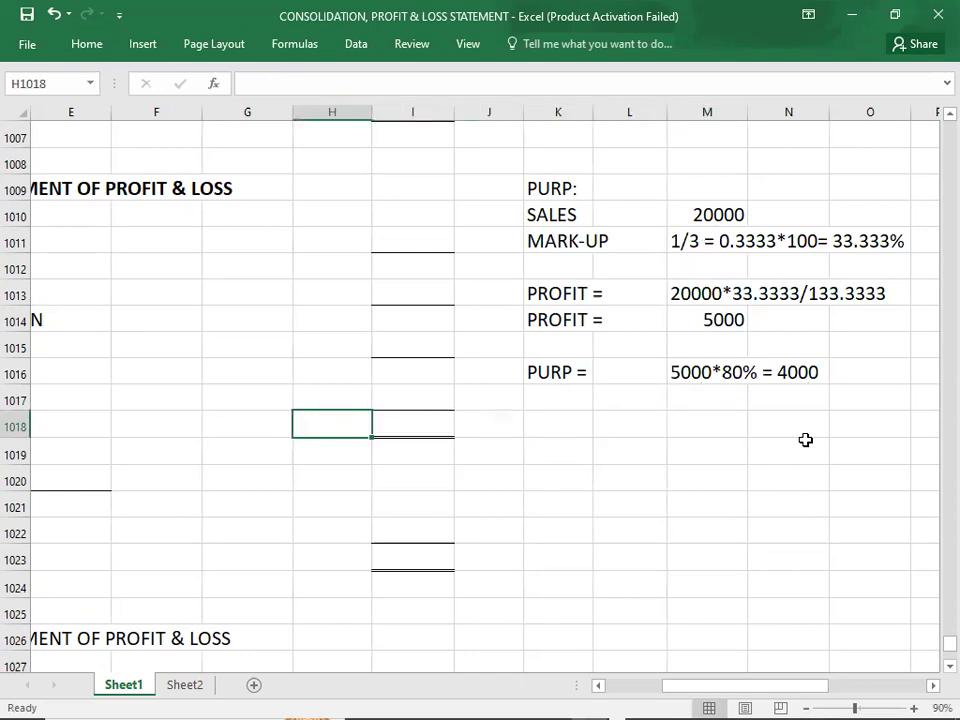
key(Left)
key(Left)
key(Left)
key(Left)
key(Left)
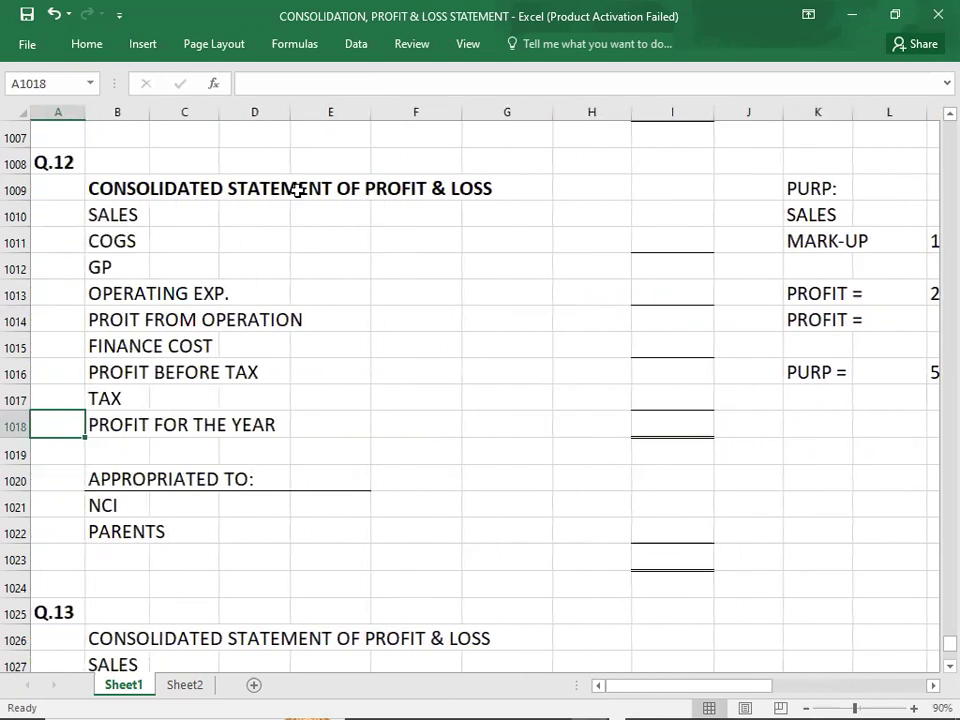
click(382, 217)
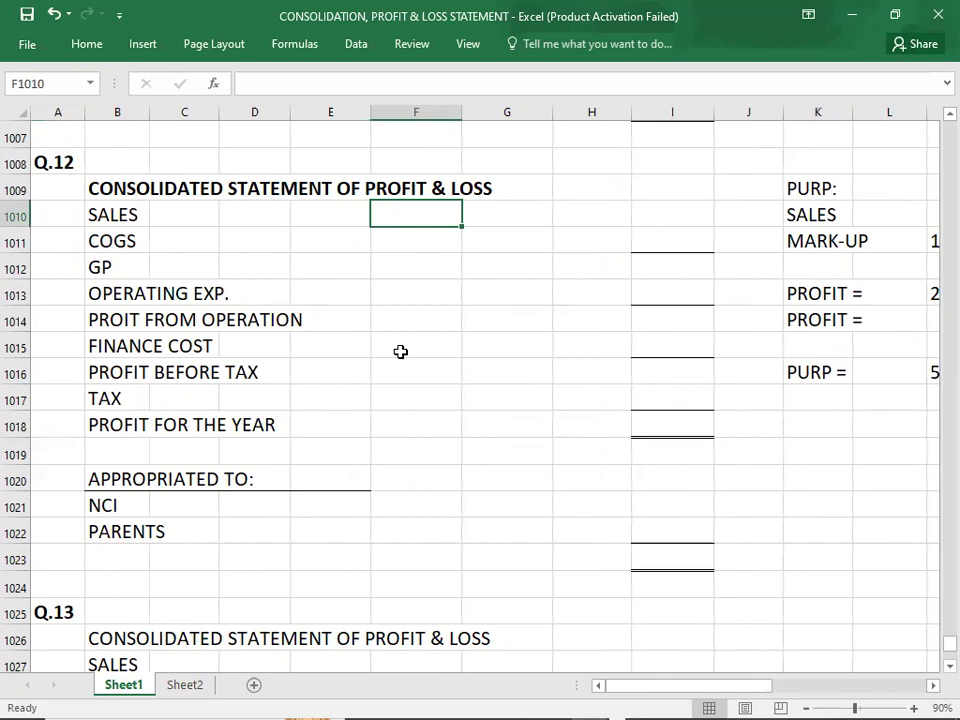
key(alt+Tab)
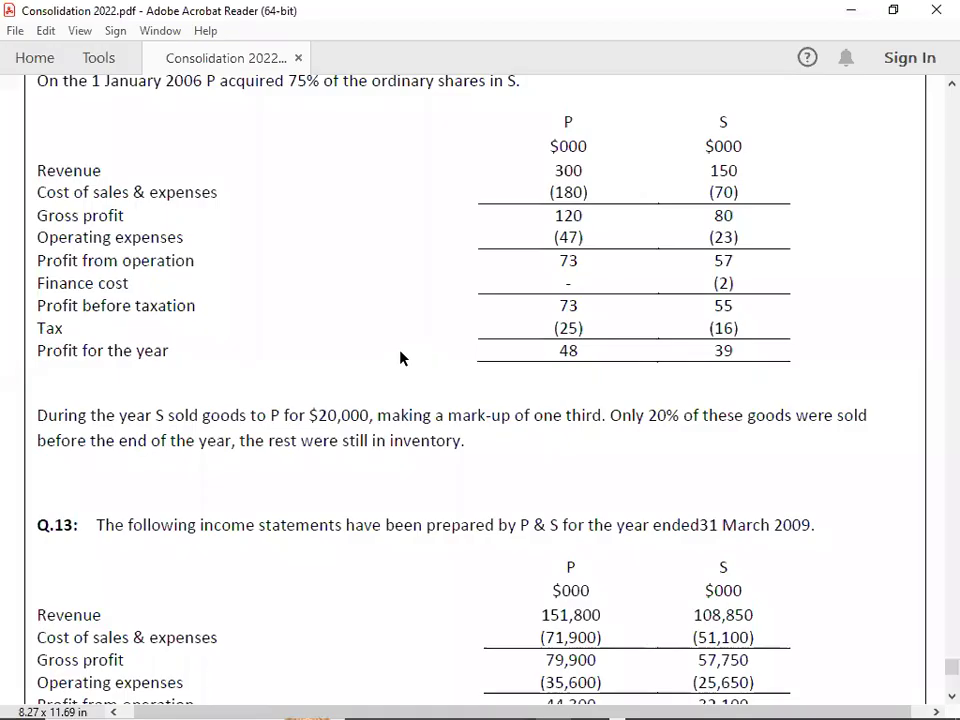
scroll(400, 358, up, 2)
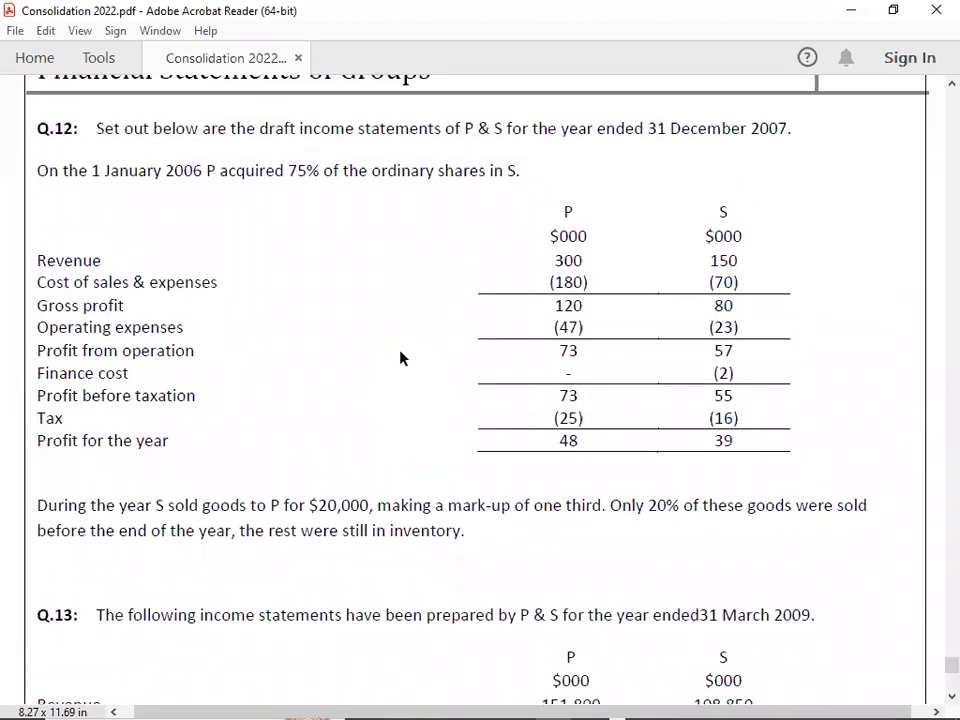
scroll(400, 358, down, 1)
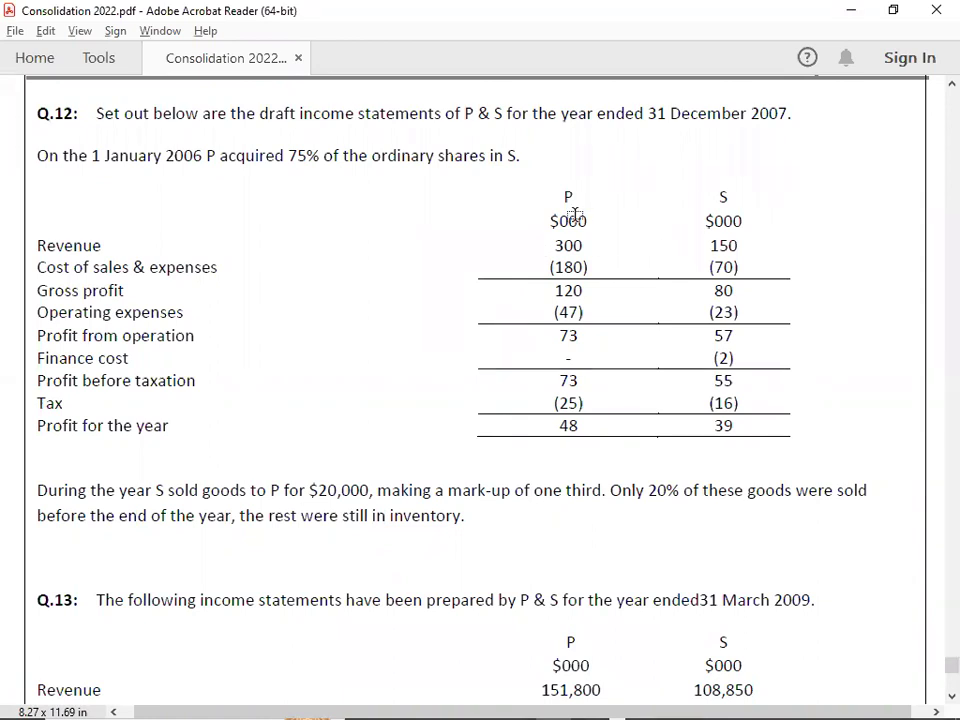
key(alt+Tab)
text(300)
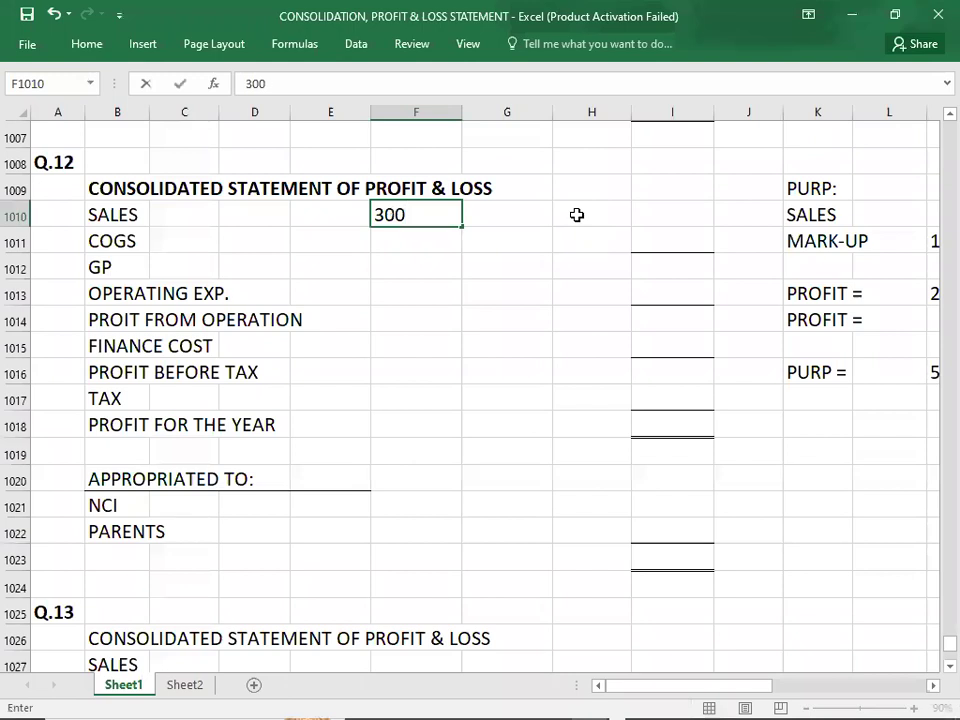
text(+150-)
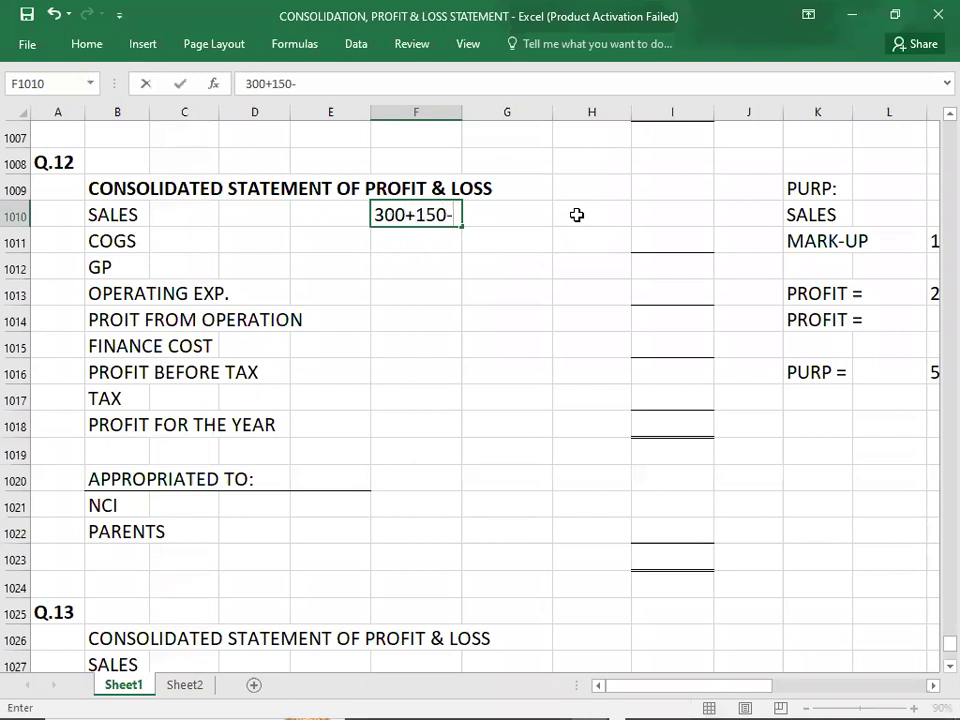
key(alt+Tab)
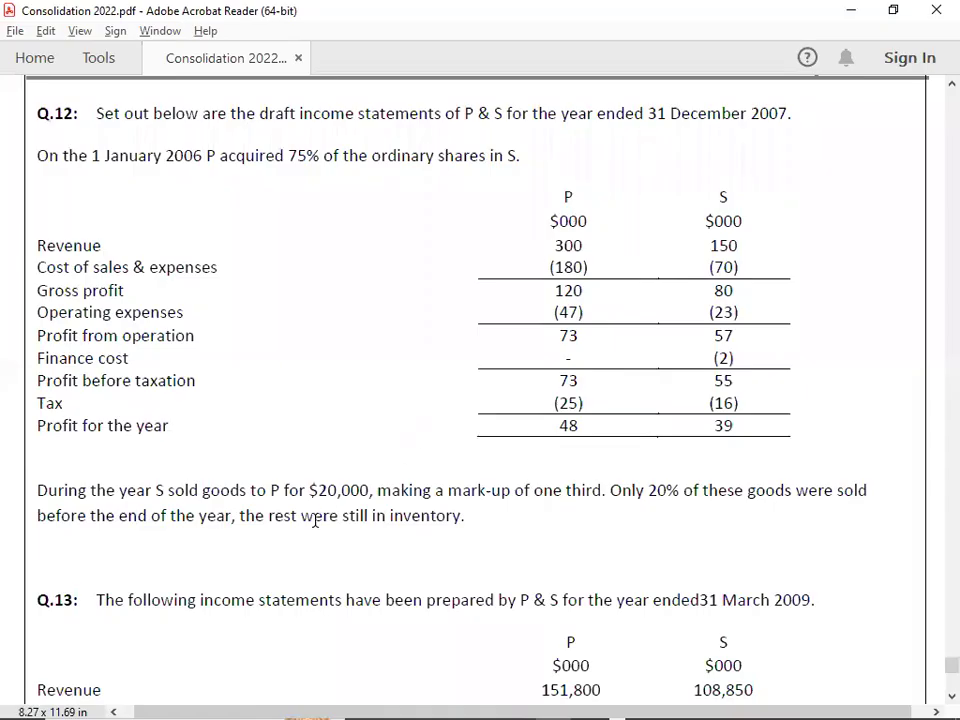
key(alt+Tab)
text(20)
Enter 430 as the consolidated SALES amount in I1010
key(Tab)
key(Tab)
key(Tab)
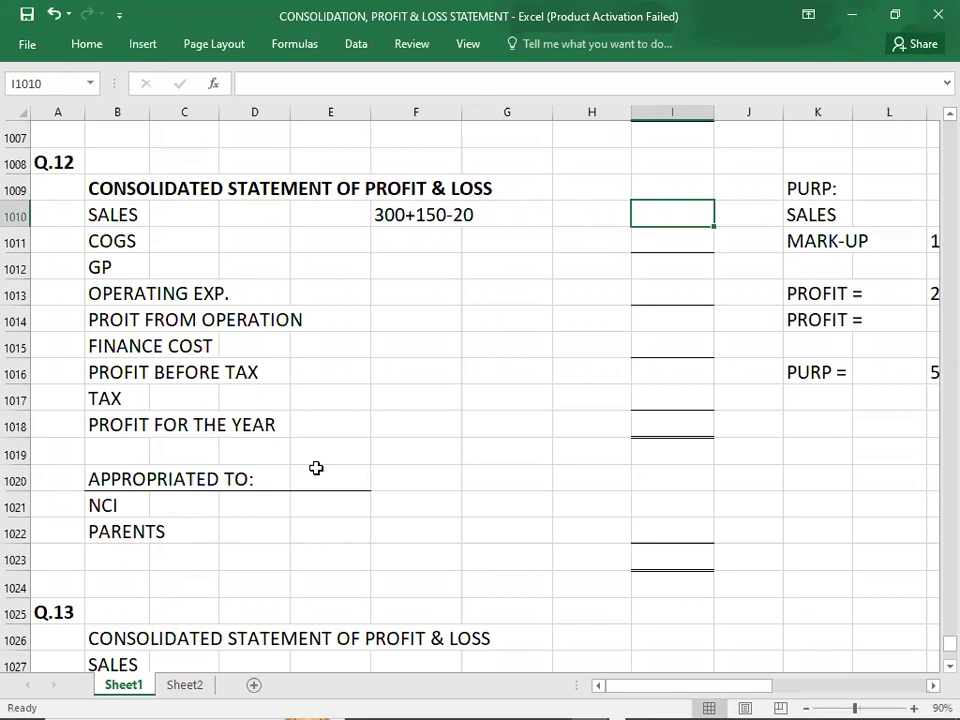
text(430)
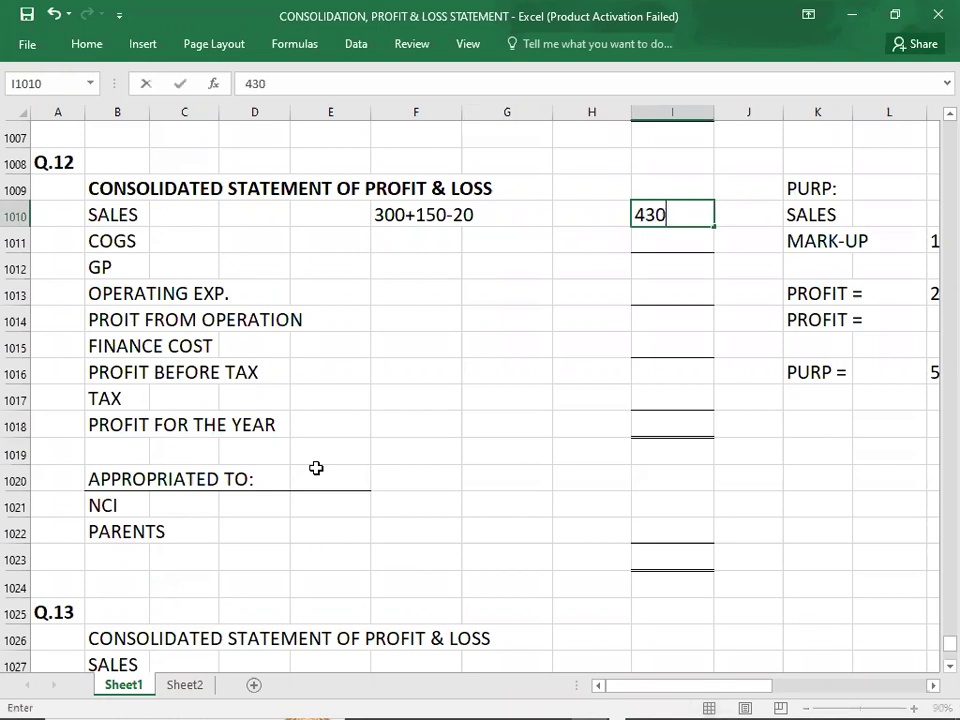
key(Return)
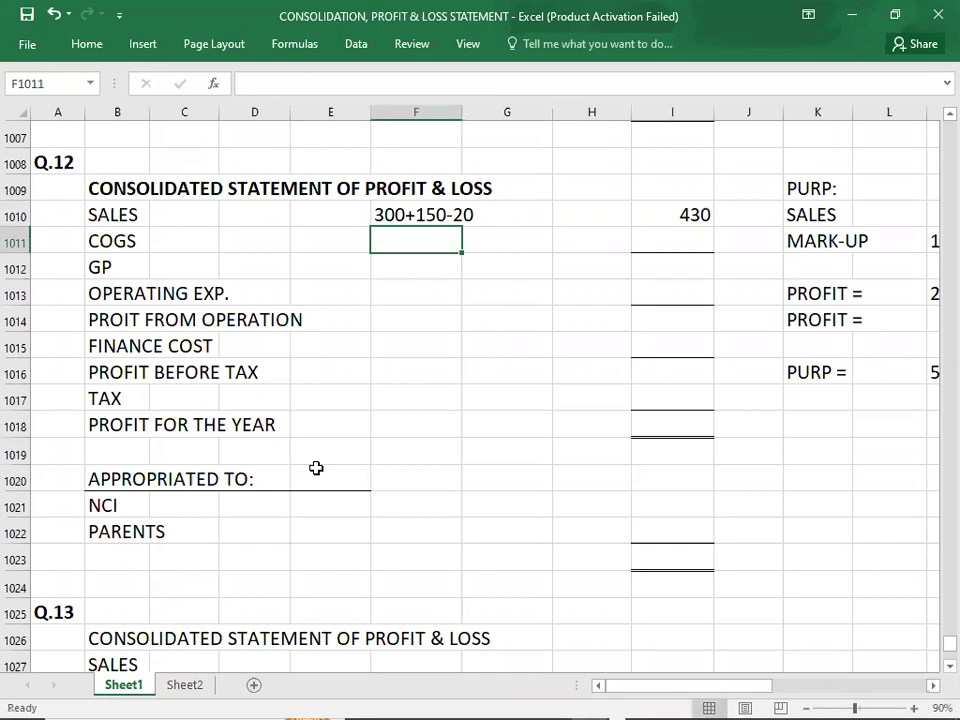
Begin the COGS working in F1011 with "(180-20", checking the cost of sales in the PDF question
key(alt+Tab)
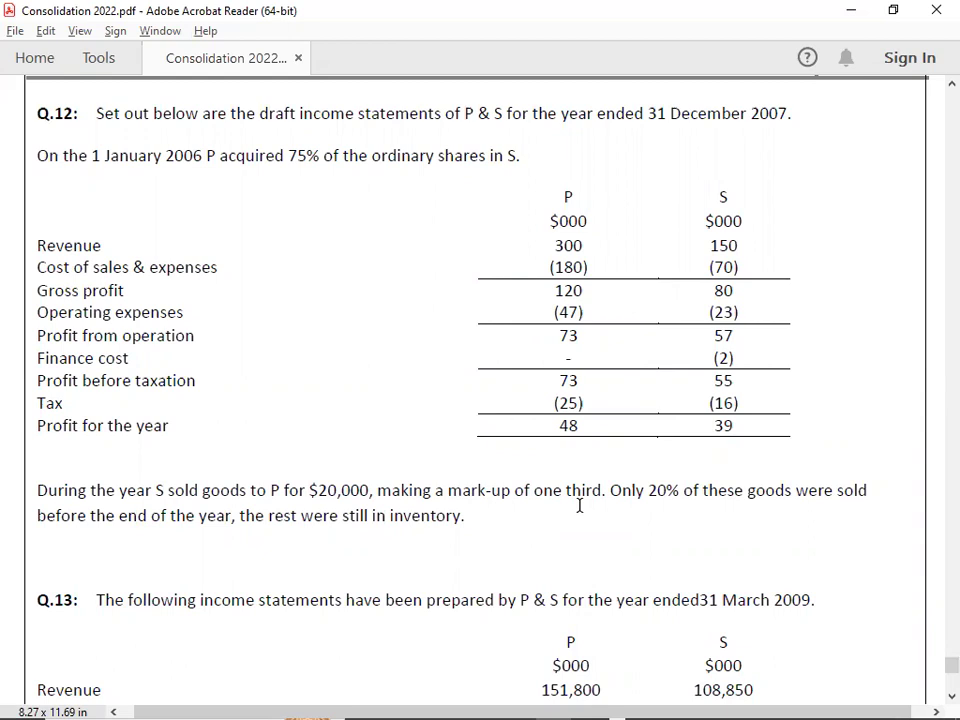
key(alt+Tab)
text(1)
key(BackSpace)
text((180)
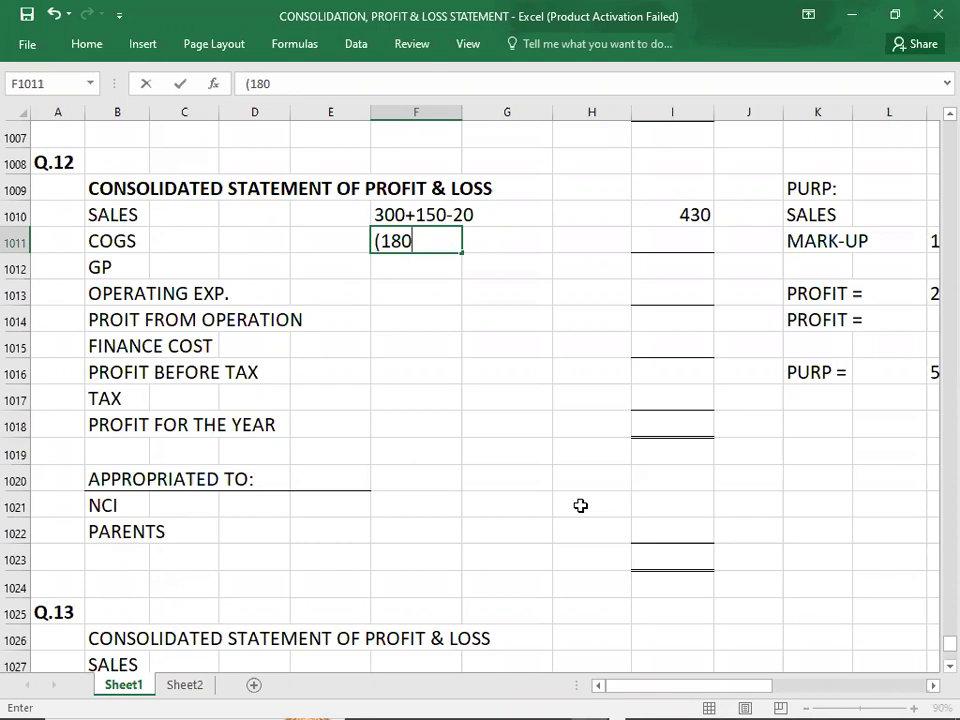
text(-20)
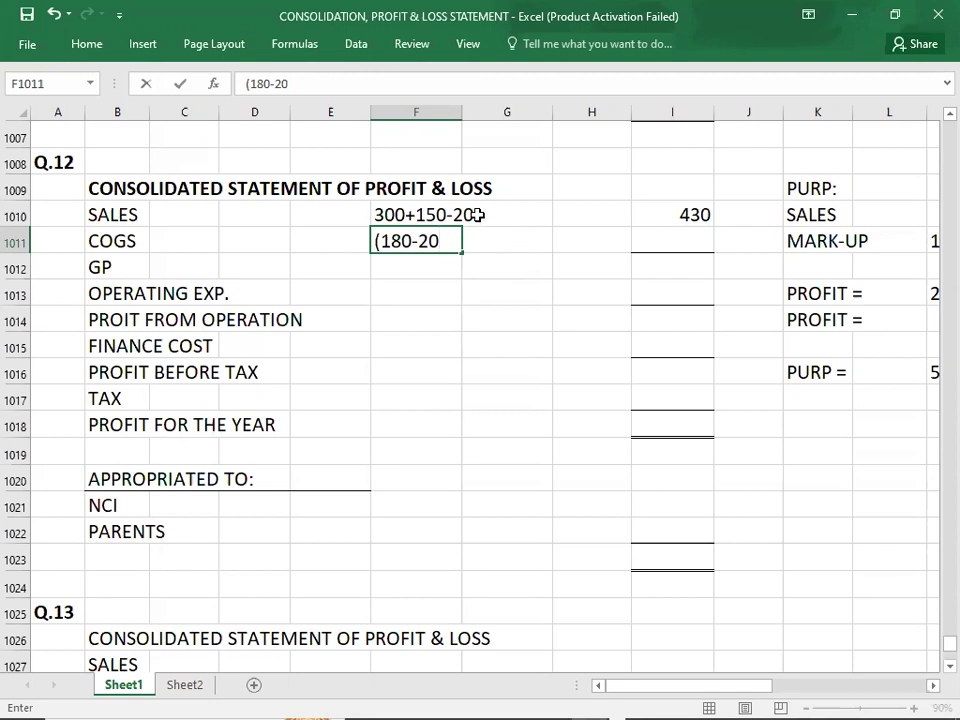
Put brackets around S's part of the SALES working in F1010 so it reads 300+(150-20)
double_click(388, 214)
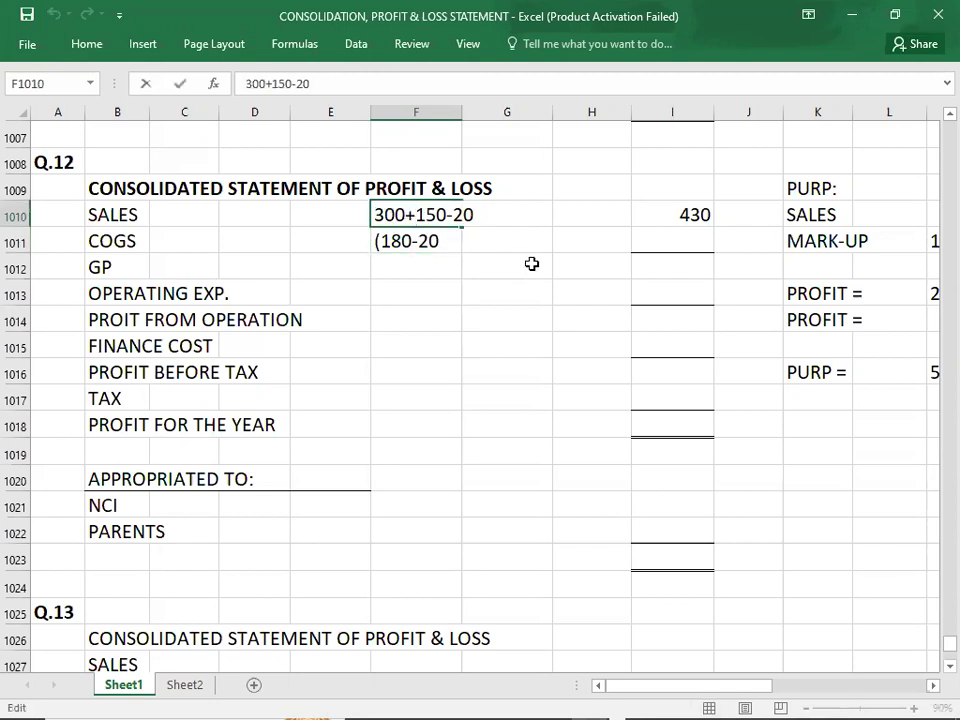
text(()
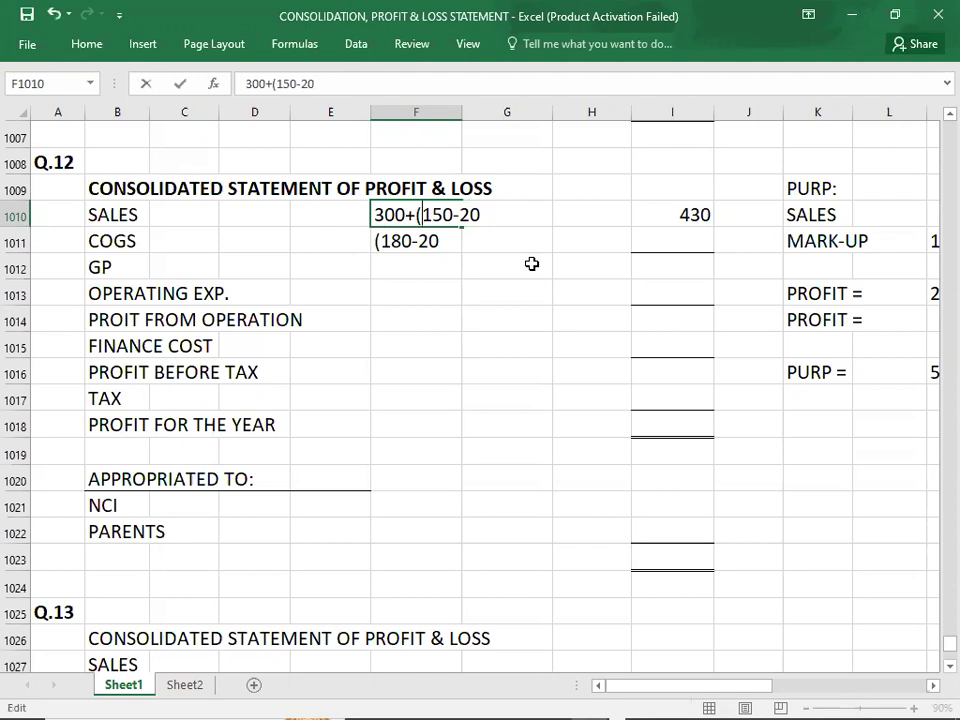
click(479, 215)
text())
Complete the COGS working in F1011 as (180-20+4)+70, taking S's cost of sales from the PDF question
double_click(401, 241)
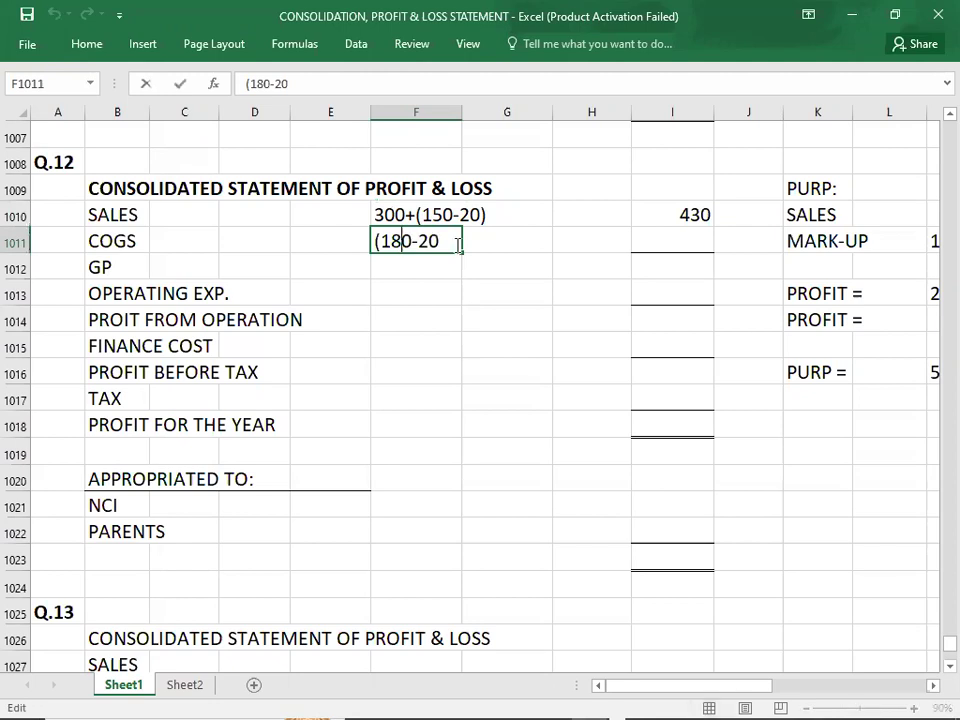
click(457, 244)
text(+4))
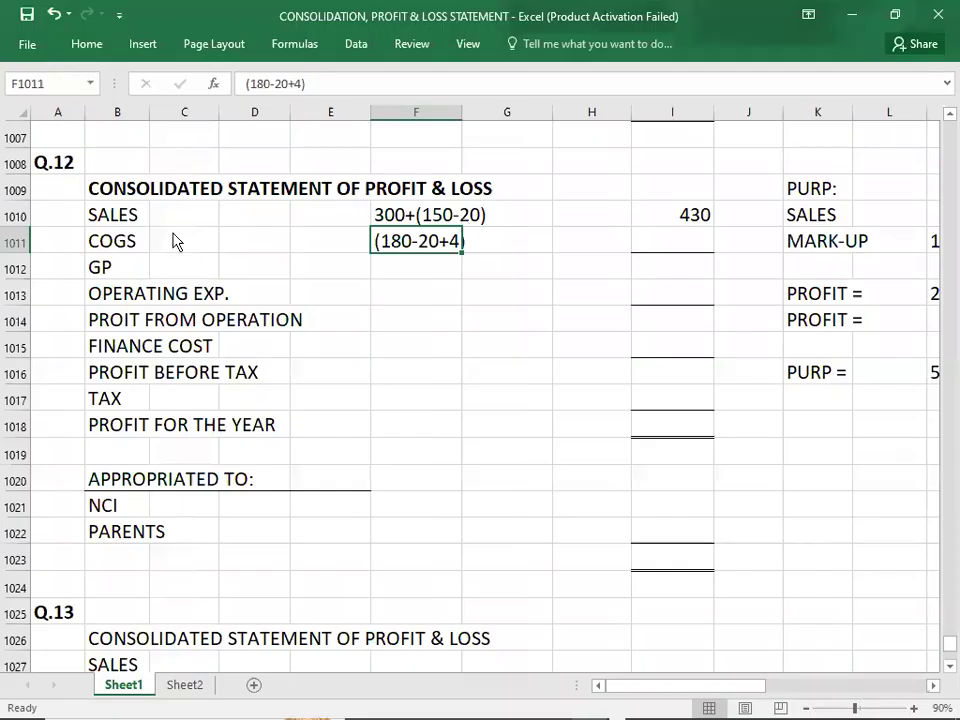
double_click(392, 241)
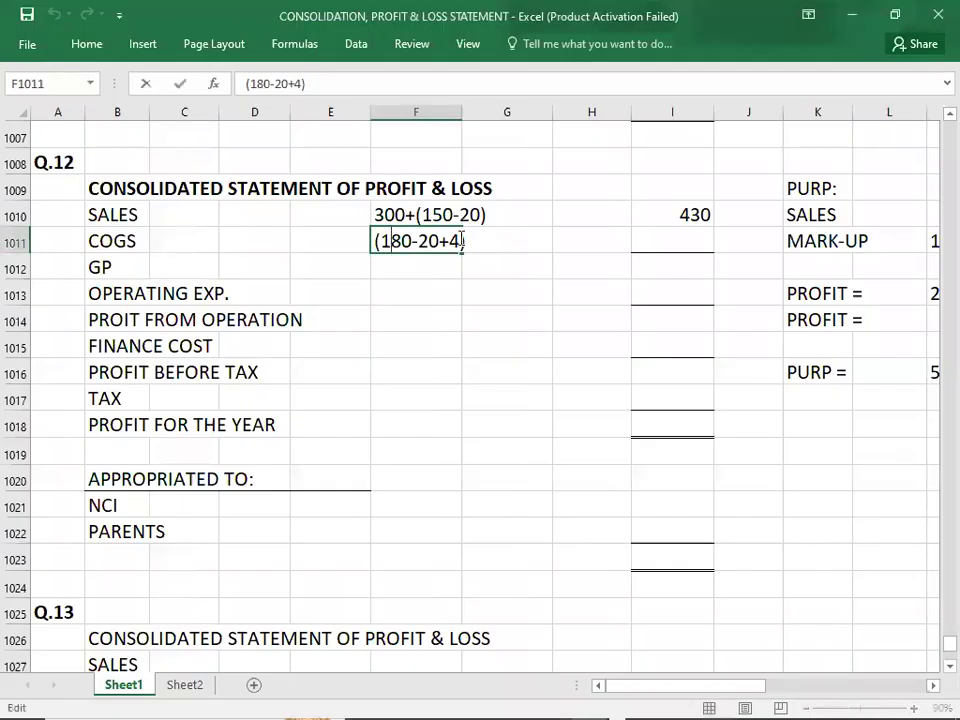
text(+)
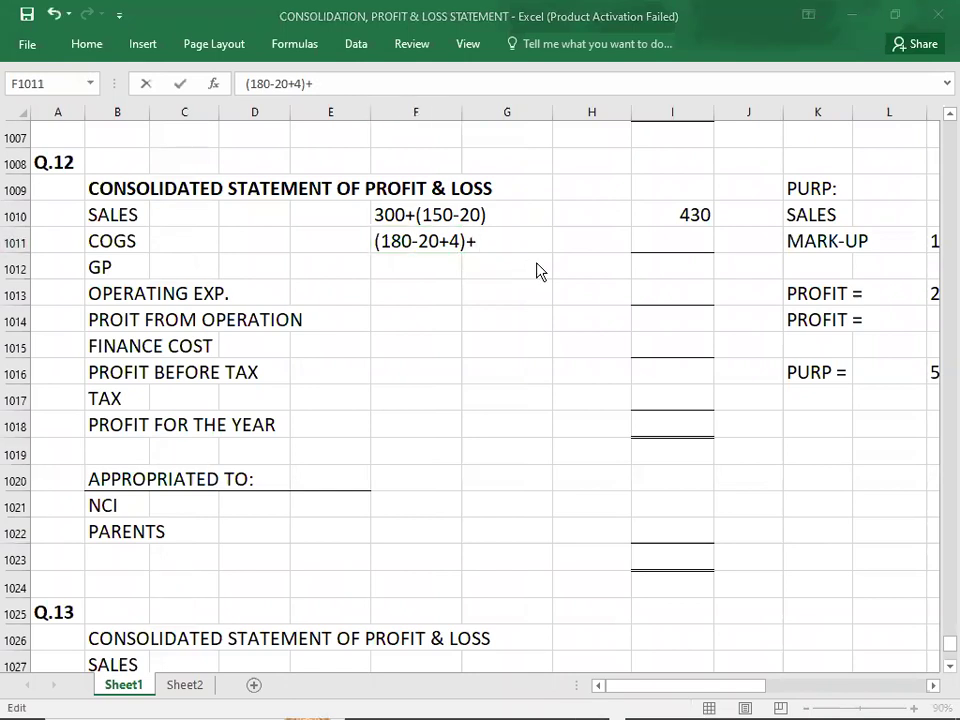
key(alt+Tab)
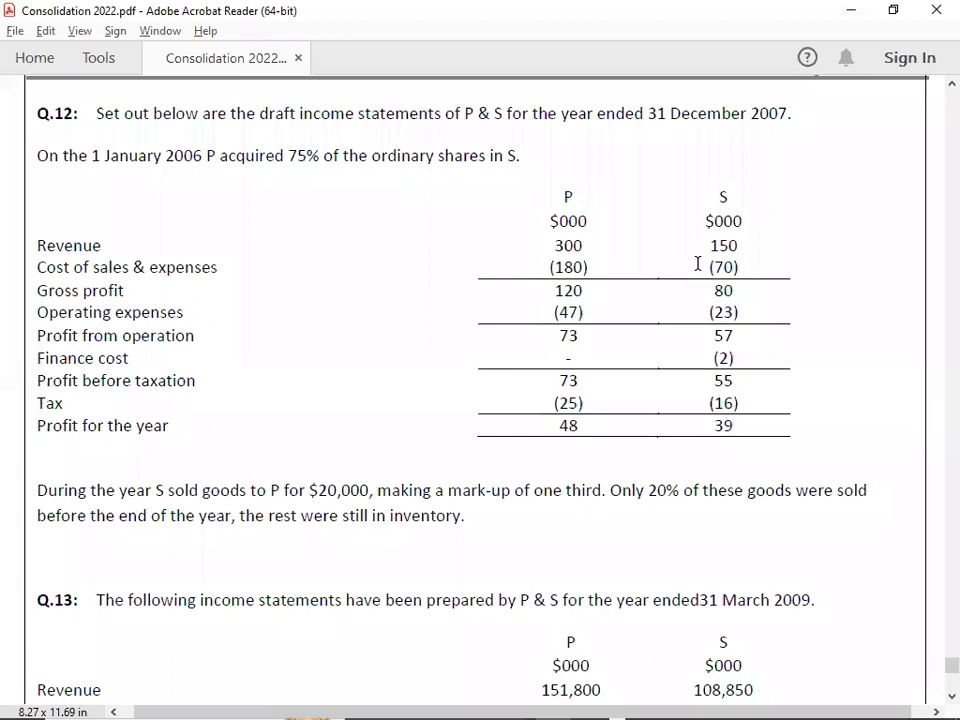
key(alt+Tab)
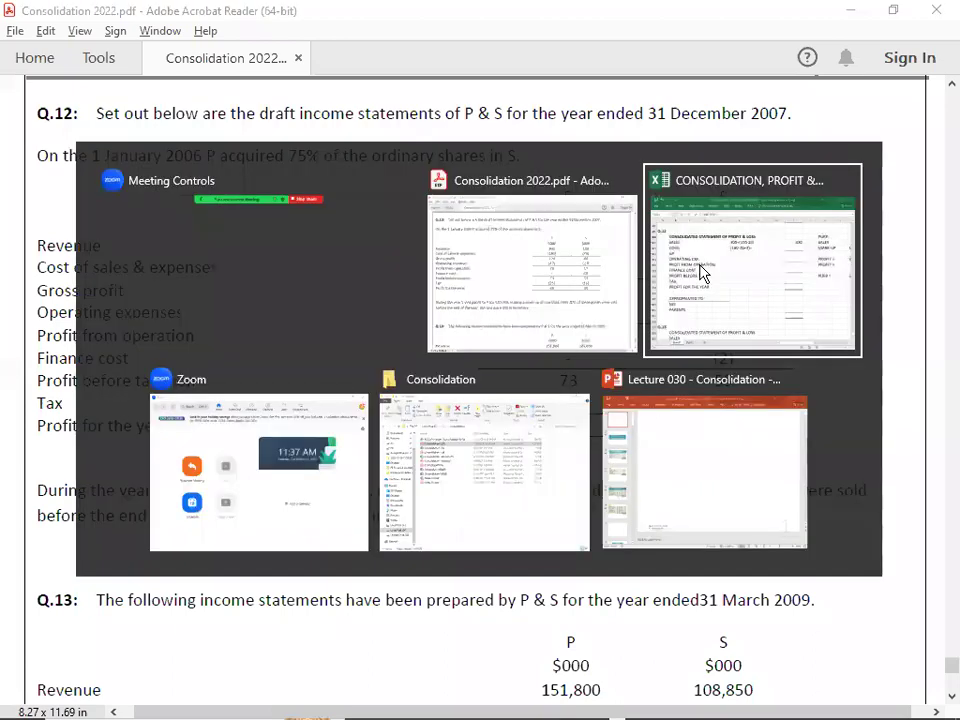
text(70)
Enter -234 as the consolidated COGS amount in I1011
key(Right)
key(Right)
key(Right)
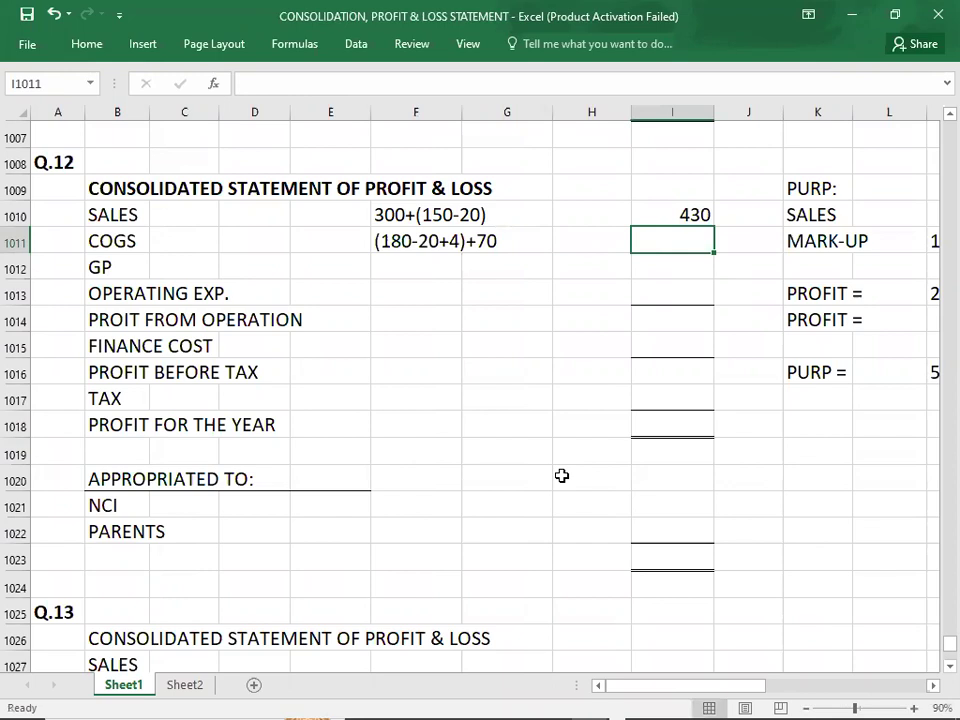
text(-)
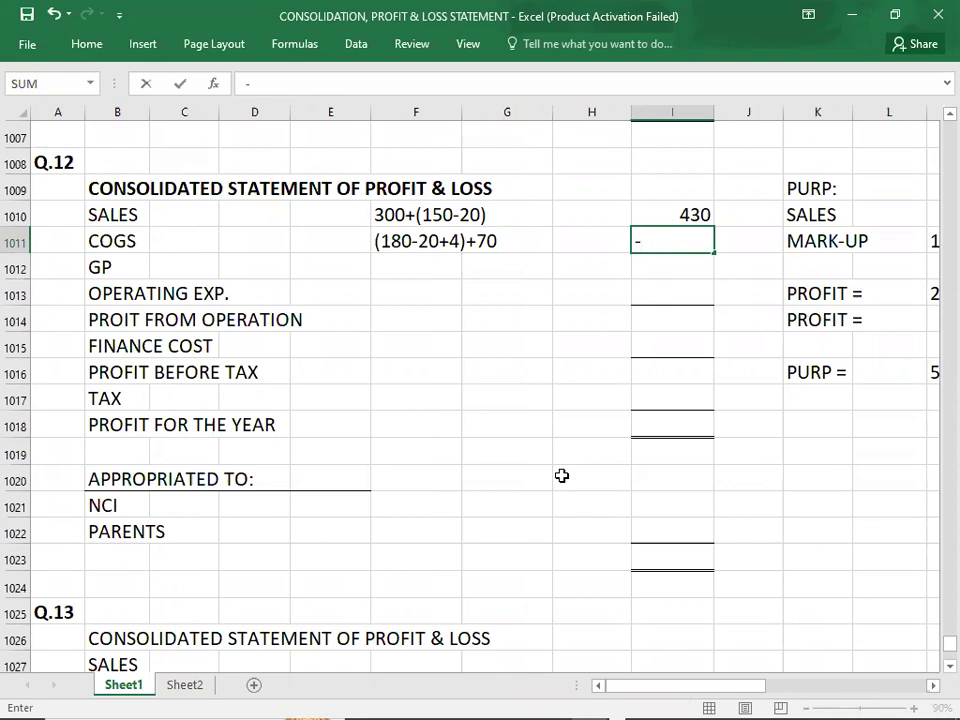
text(234)
key(Return)
Sum the SALES and COGS amounts by selecting I1010:I1011, and enter 196 as GP in I1012
key(Right)
key(Right)
key(Right)
key(Up)
key(Up)
key(shift+Down)
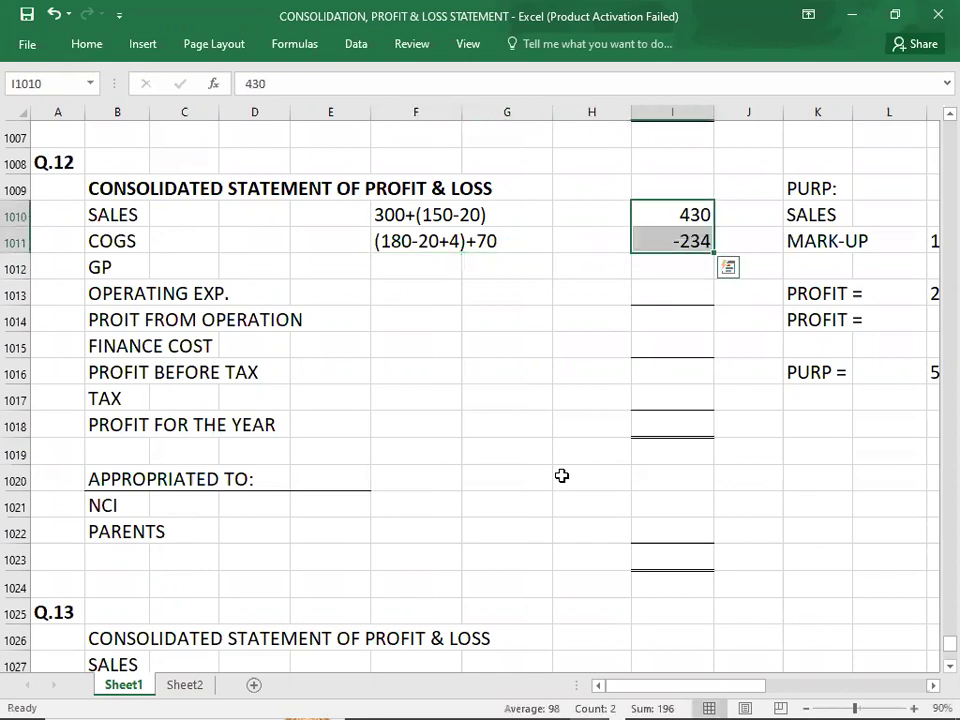
key(Down)
key(Down)
text(196)
key(Return)
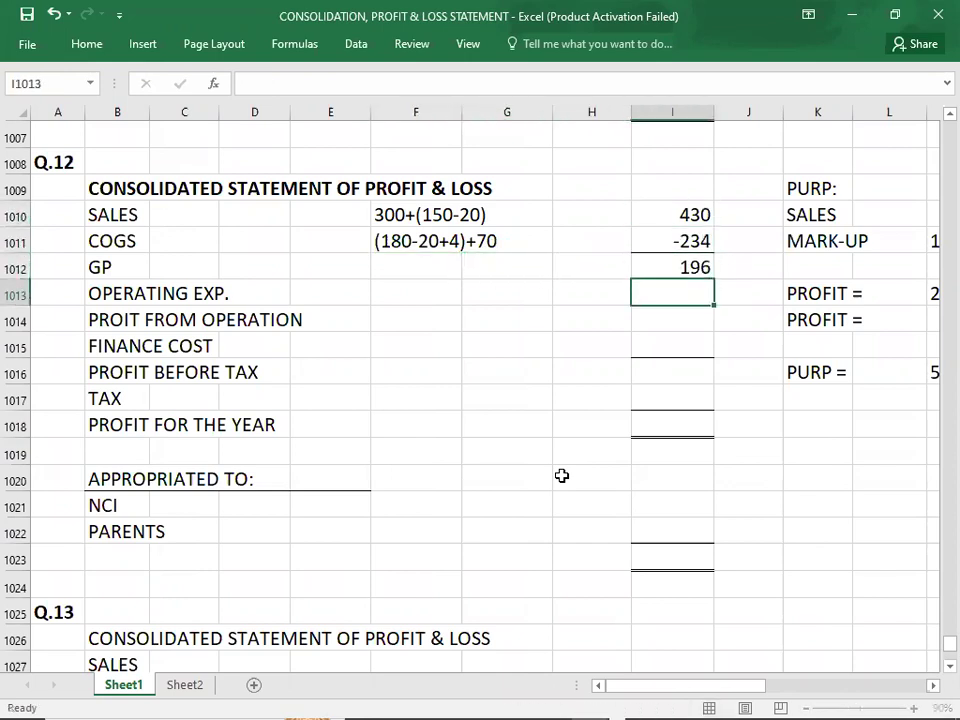
Write the OPERATING EXP. working 47+23 in F1013, taking both companies' operating expenses from the PDF question
key(Left)
key(Left)
key(Left)
key(Left)
key(Right)
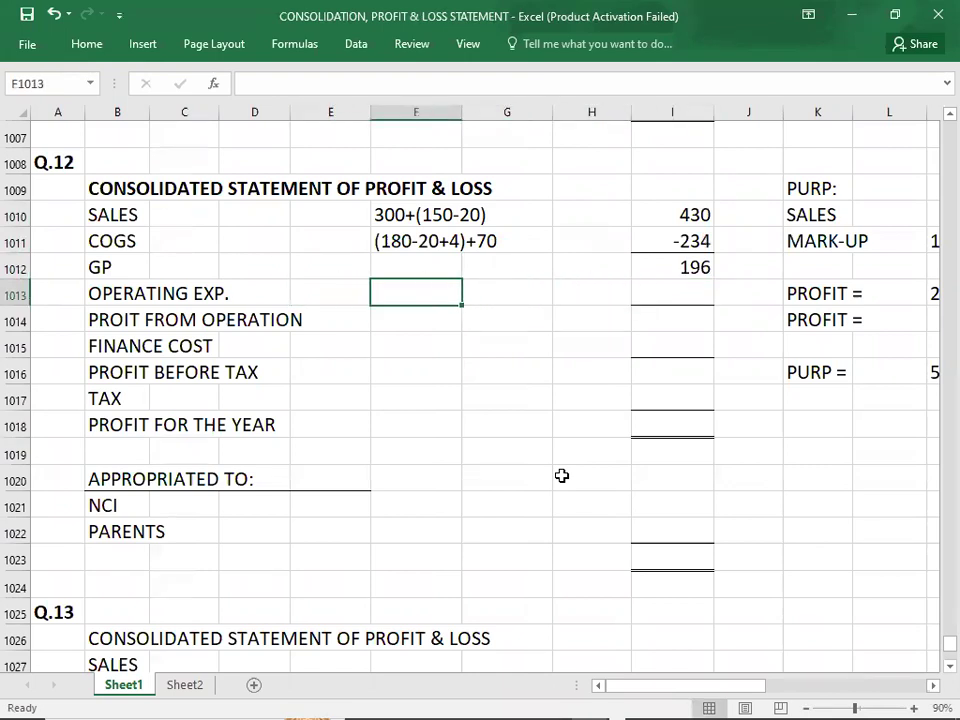
key(alt+Tab)
key(alt+Tab)
key(Tab)
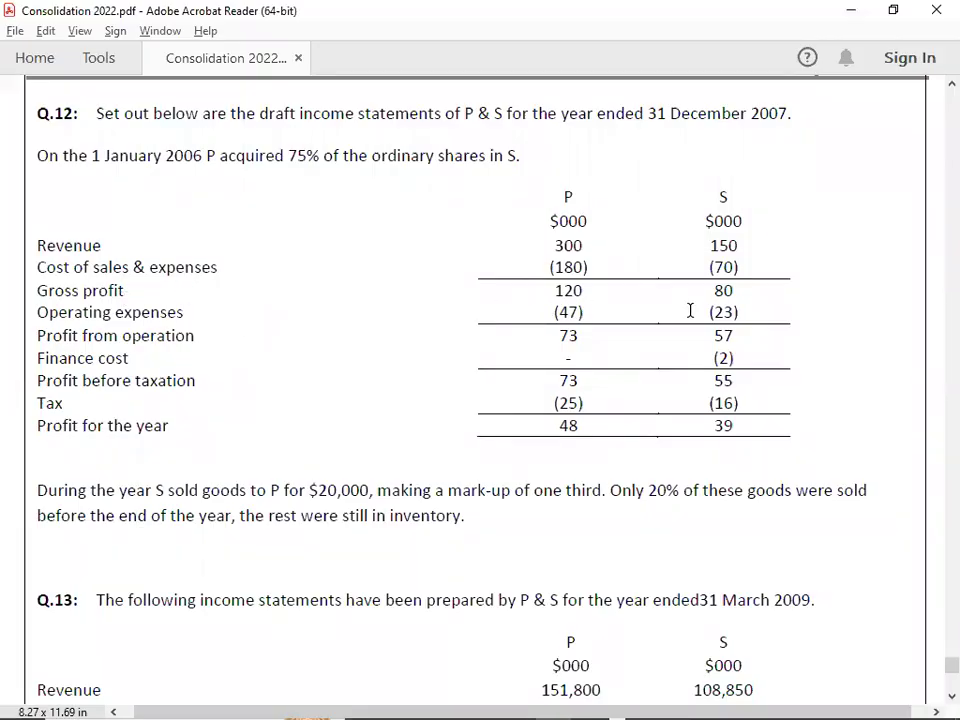
key(alt+Tab)
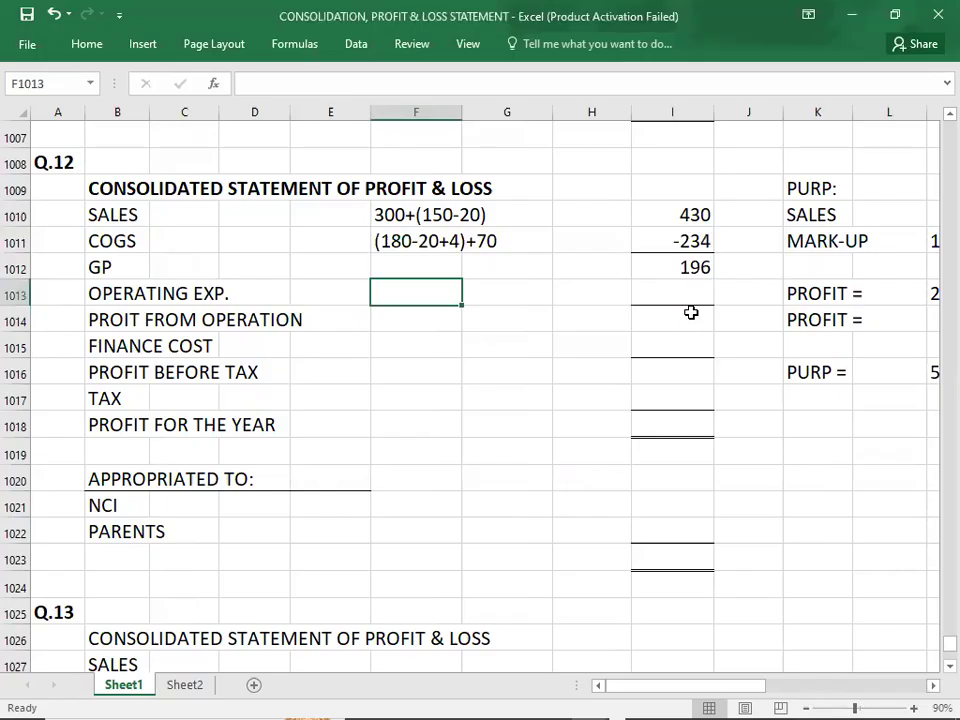
text(47-)
key(BackSpace)
text(+4)
key(BackSpace)
text(23)
Enter -70 as the consolidated OPERATING EXP. amount in I1013
key(Tab)
key(Tab)
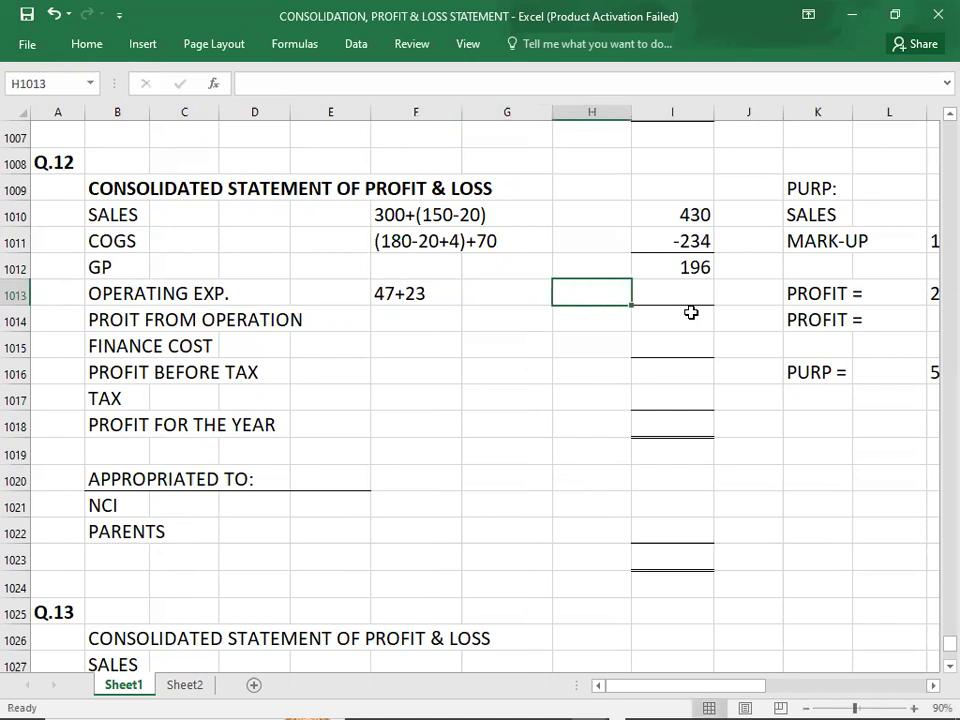
key(Tab)
text(-70)
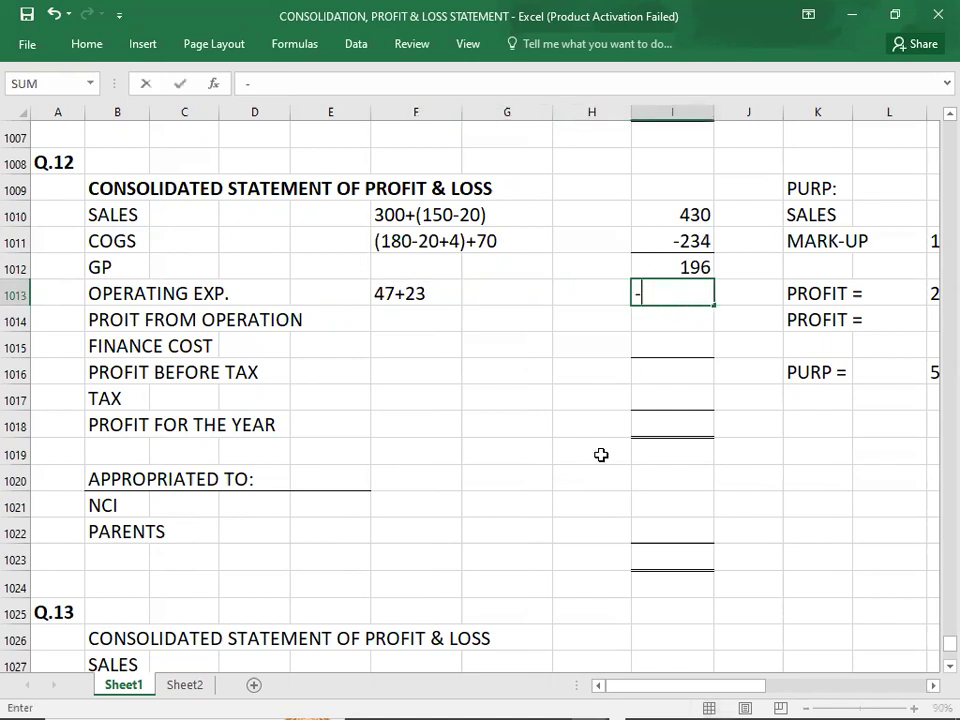
key(Return)
Enter 126 as the profit from operation in I1014
key(Tab)
key(Tab)
key(Tab)
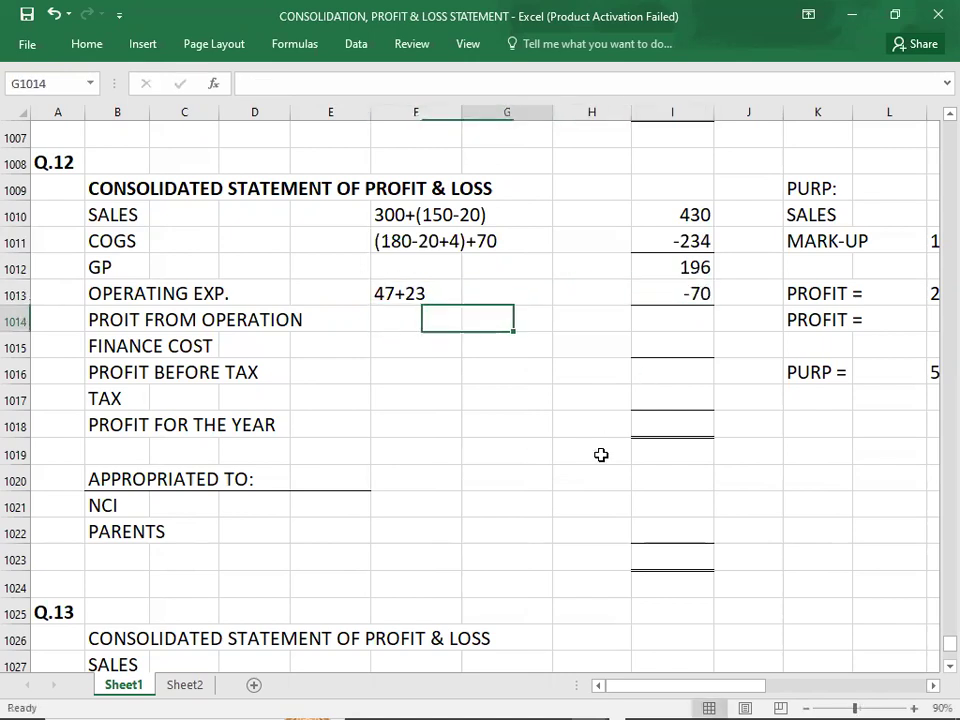
text(126)
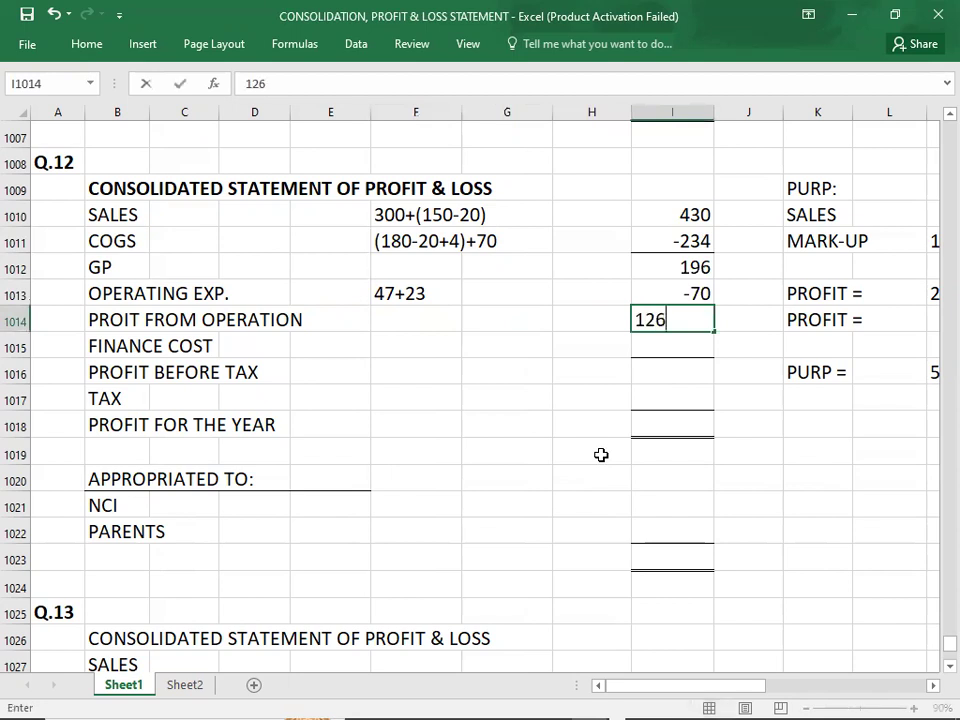
key(Return)
Take the finance cost from the PDF question, enter it as -2 in I1015, and enter 124 as PROFIT BEFORE TAX in I1016
key(Left)
key(Left)
key(Left)
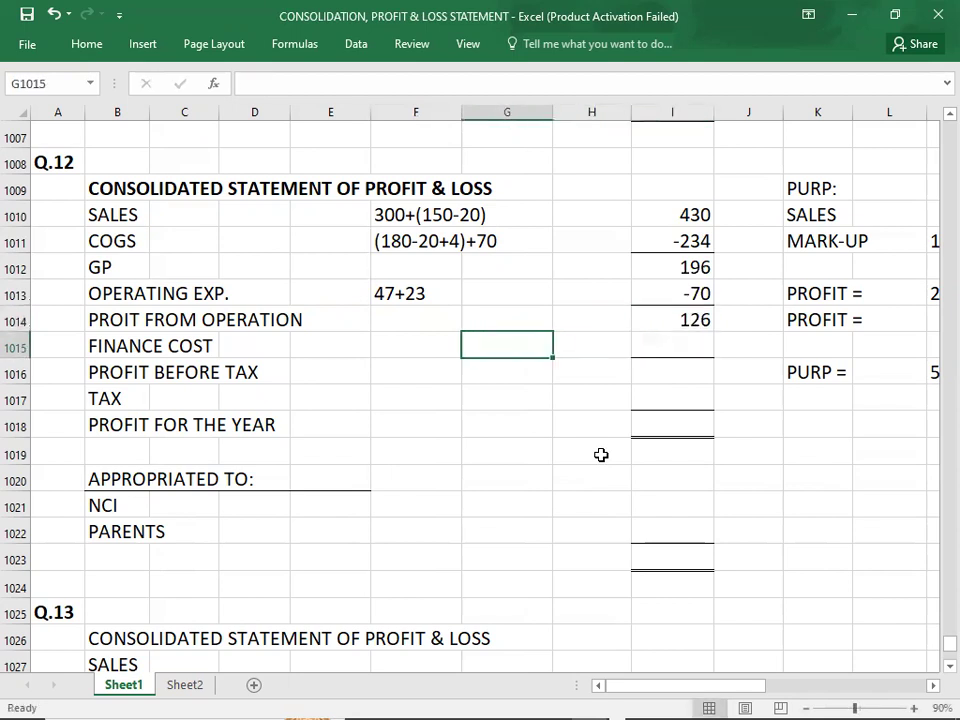
key(alt+Tab)
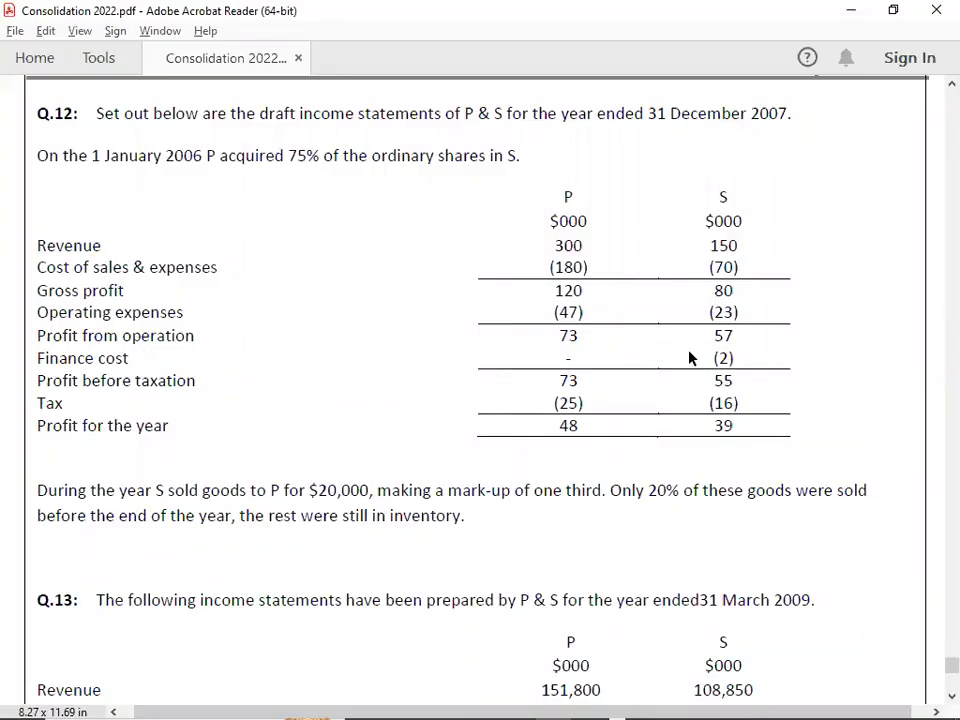
key(alt+Tab)
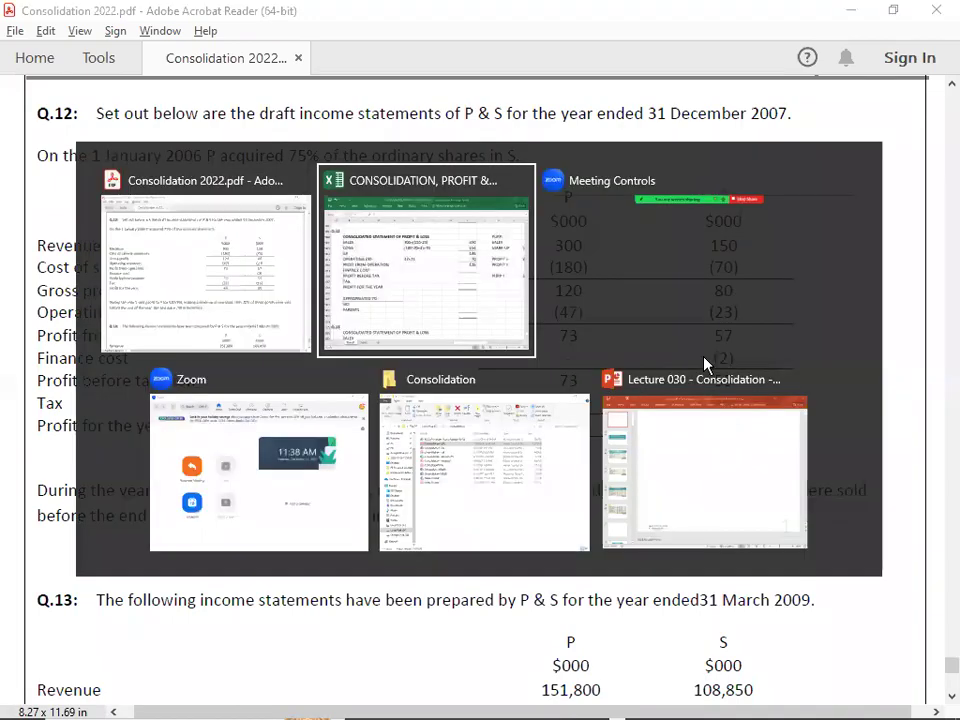
key(Right)
key(Right)
key(Right)
text(-2)
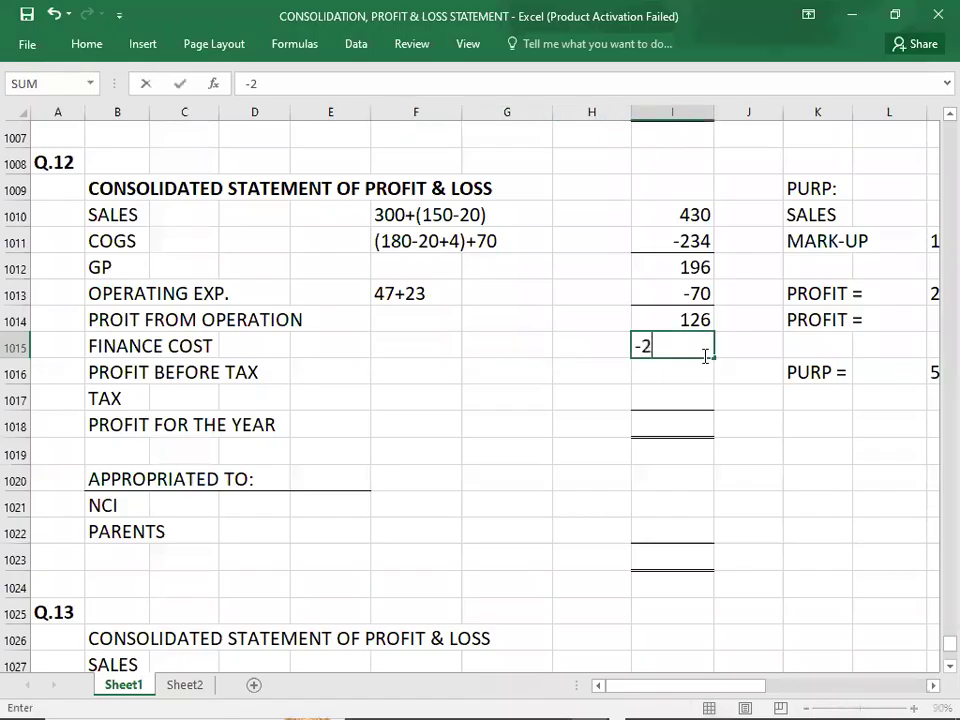
key(Return)
text(124)
key(Return)
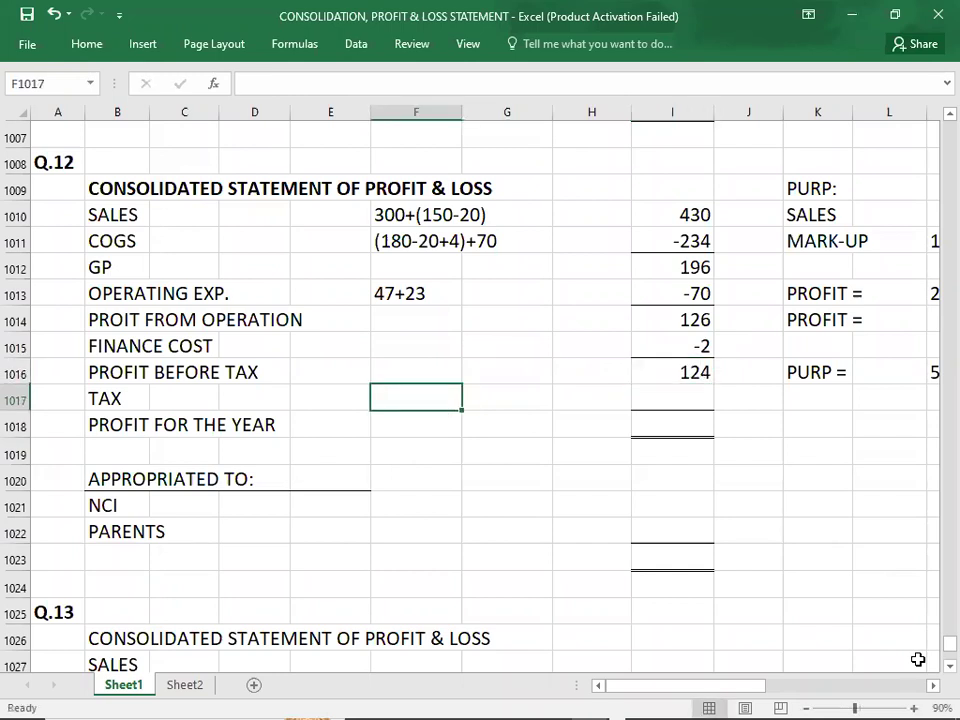
Write the TAX working 25+16 in F1017 from the PDF figures, and enter -41 as the consolidated tax in I1017
key(alt+Tab)
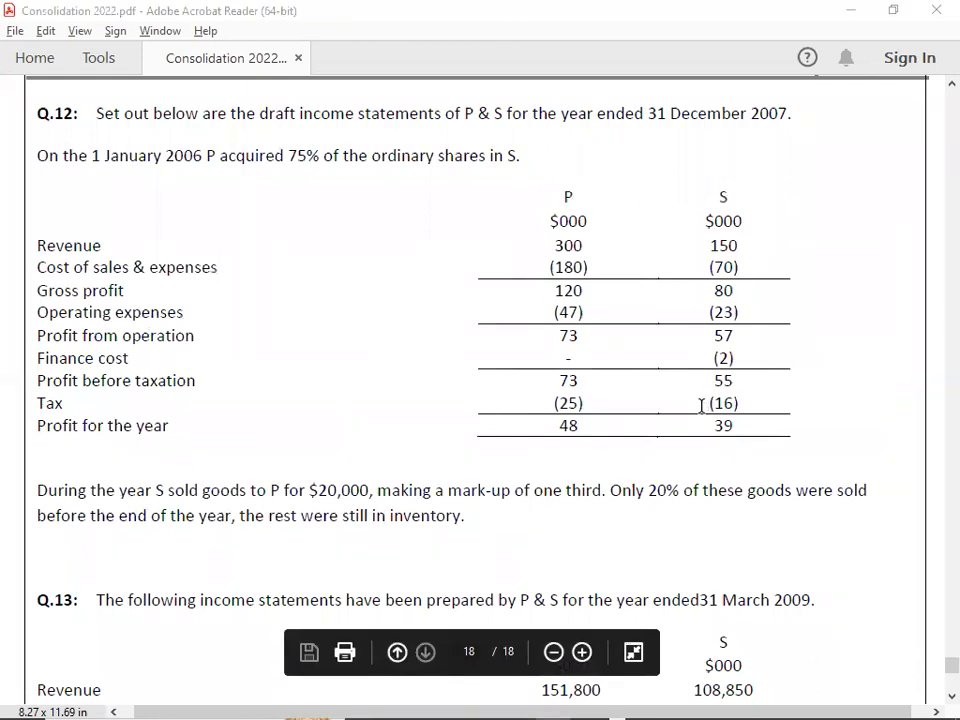
key(alt+Tab)
text(25+16)
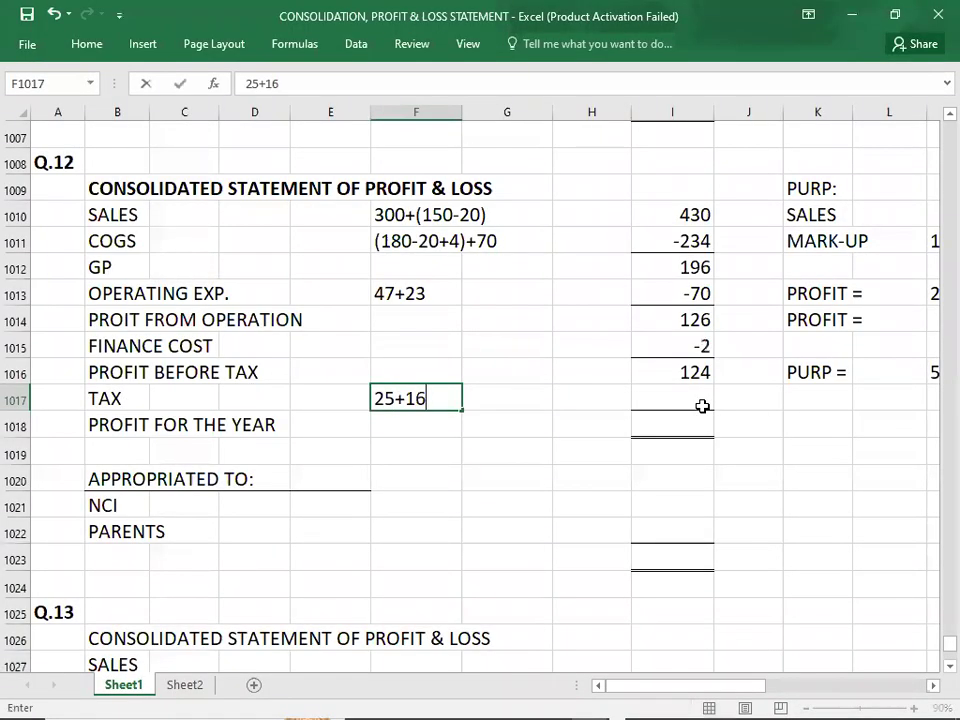
key(Right)
key(Right)
key(Right)
text(-41)
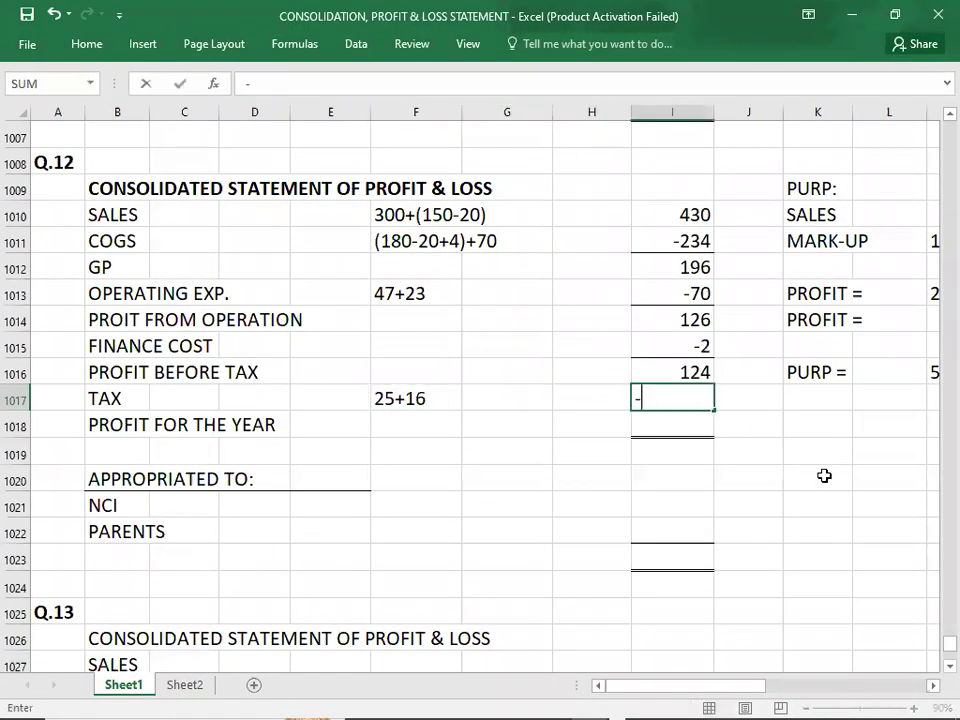
key(Return)
Check the sum of profit before tax and tax, and enter 83 as PROFIT FOR THE YEAR in I1018
key(Left)
key(Left)
key(Left)
key(Right)
key(Right)
key(Right)
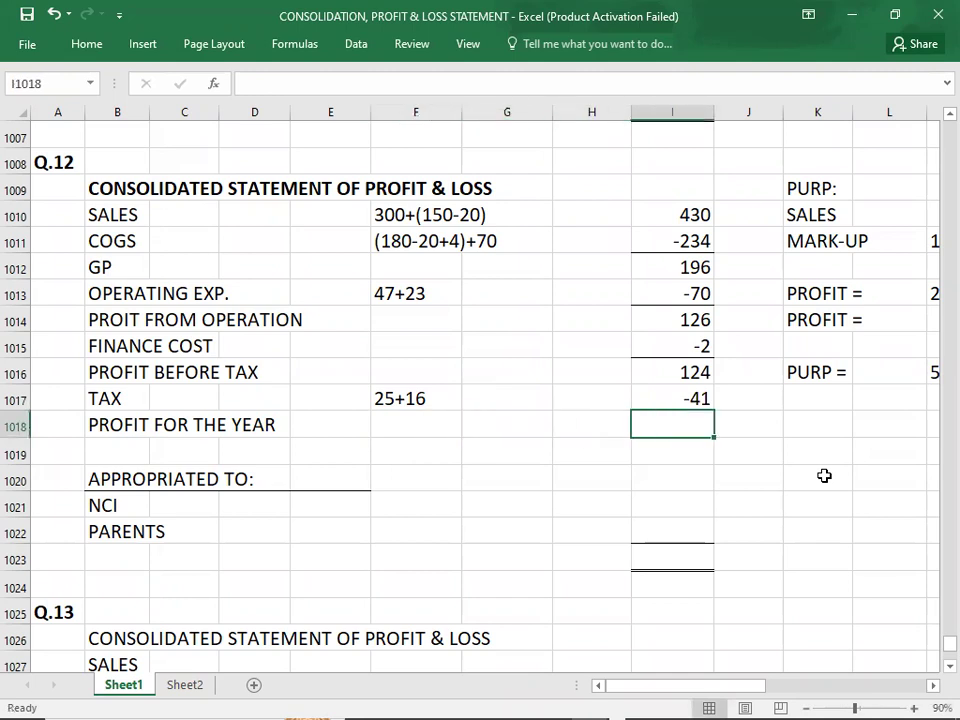
key(Up)
key(Up)
key(shift+Down)
key(Down)
key(Down)
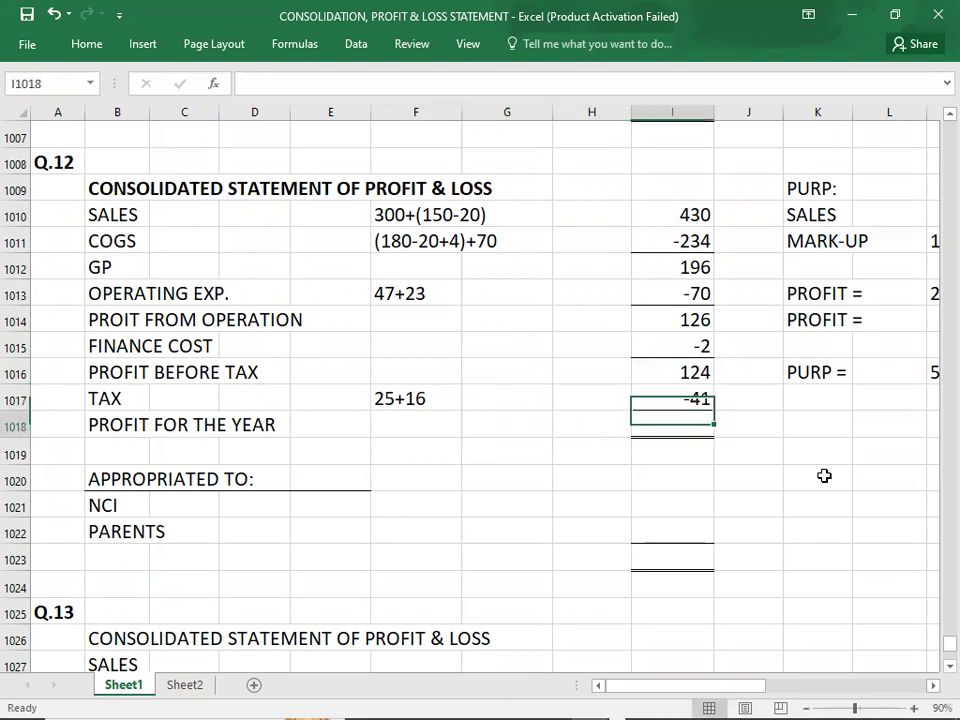
text(83)
key(Down)
key(Down)
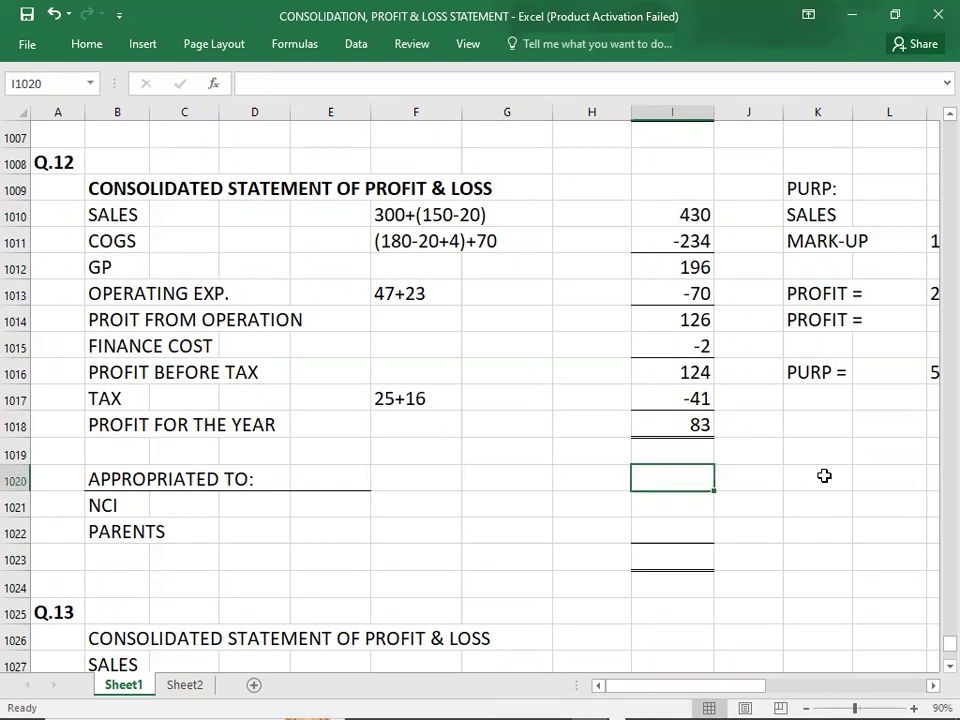
Write the NCI working (39-4)25% in D1021, taking S's profit for the year and P's shareholding from the PDF question
click(244, 506)
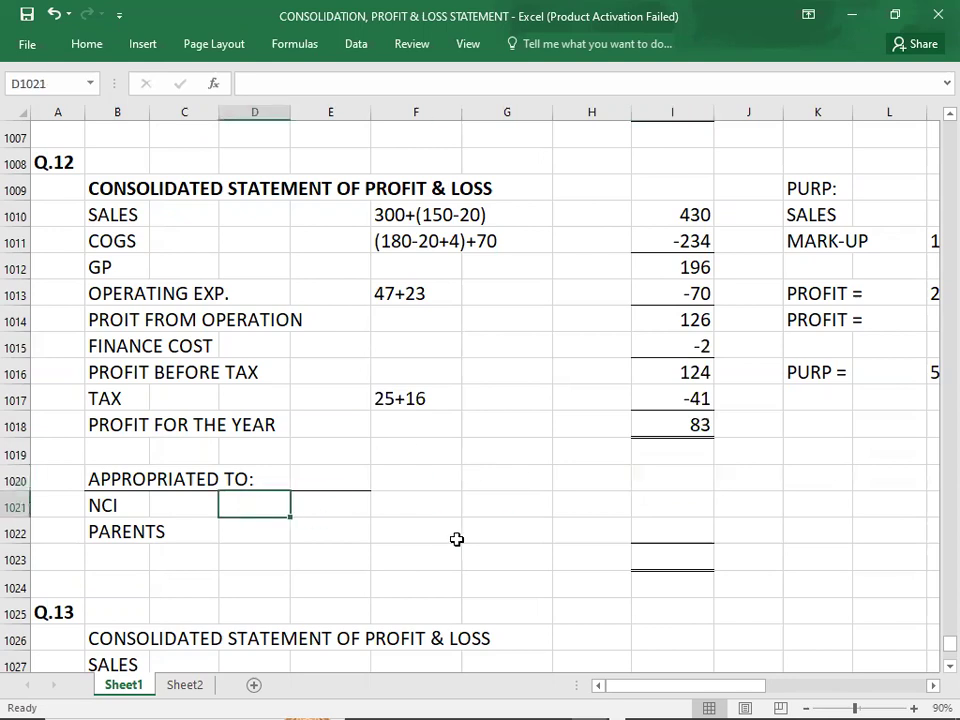
key(alt+Tab)
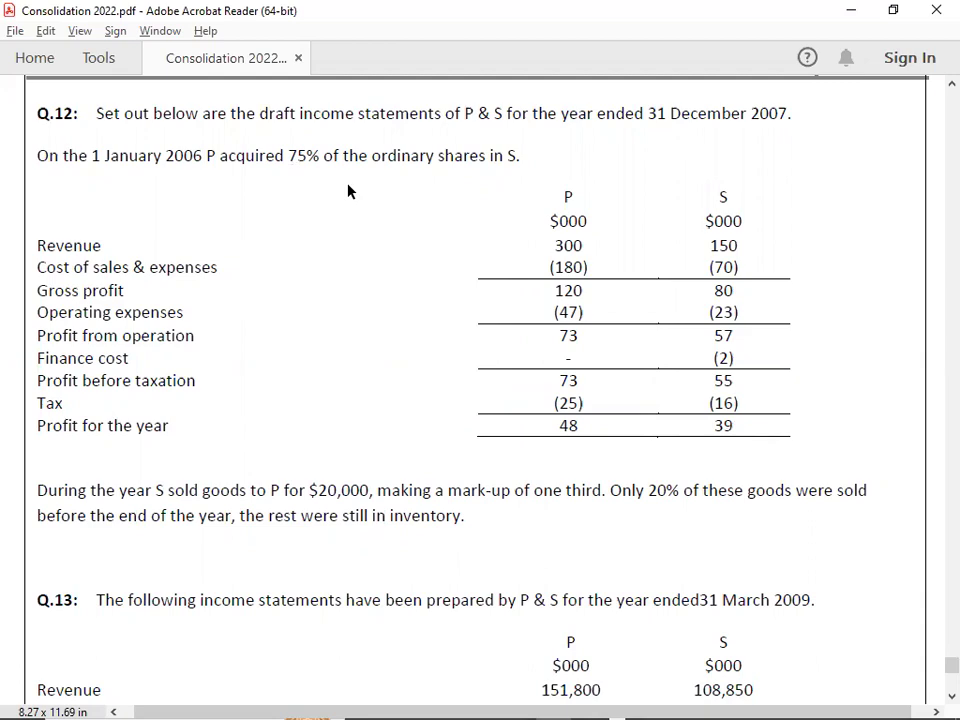
key(alt+Tab)
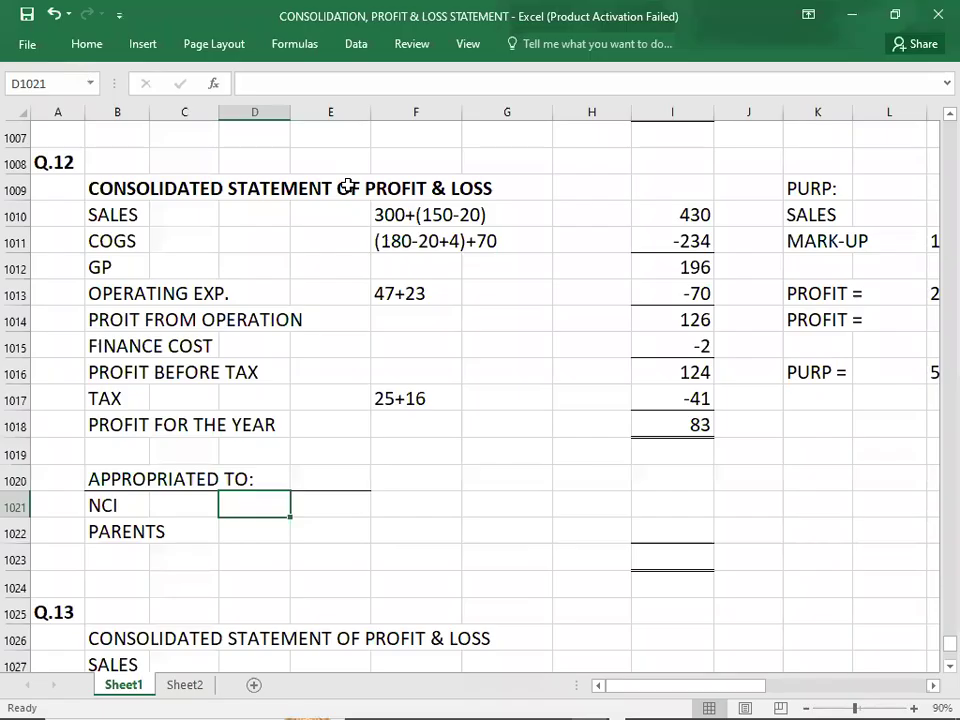
text(()
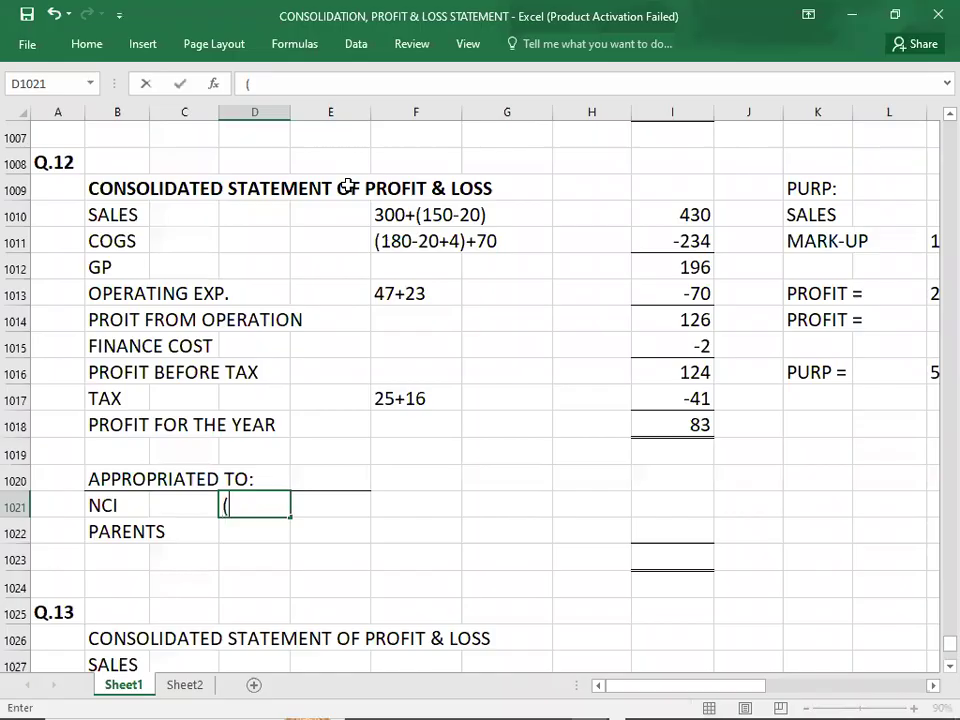
key(alt+Tab)
key(alt+Tab)
text(39-4))
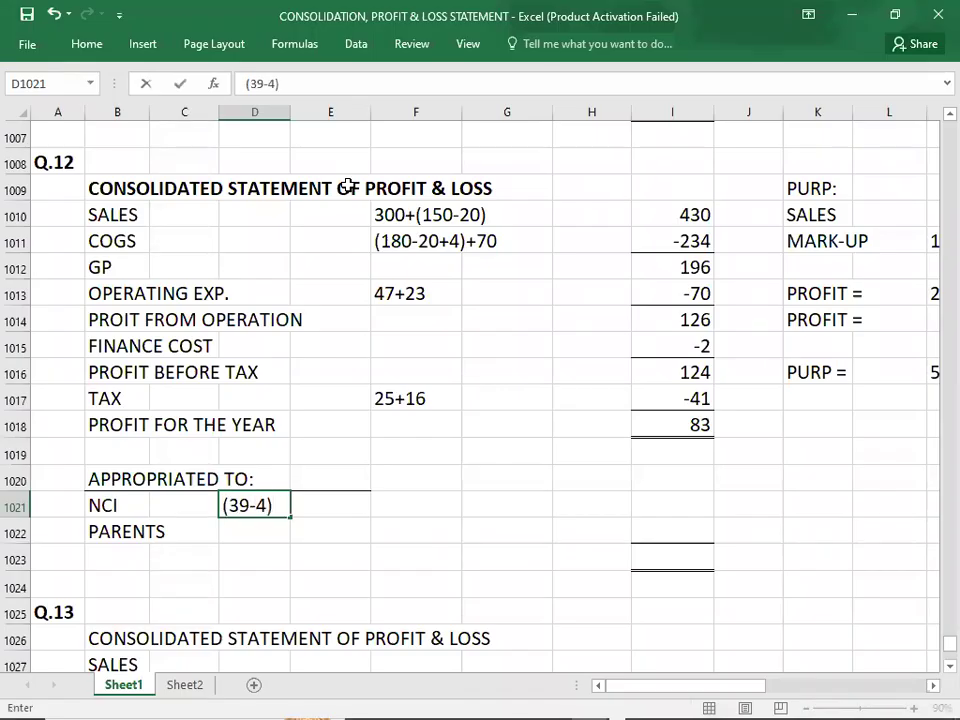
text(25%)
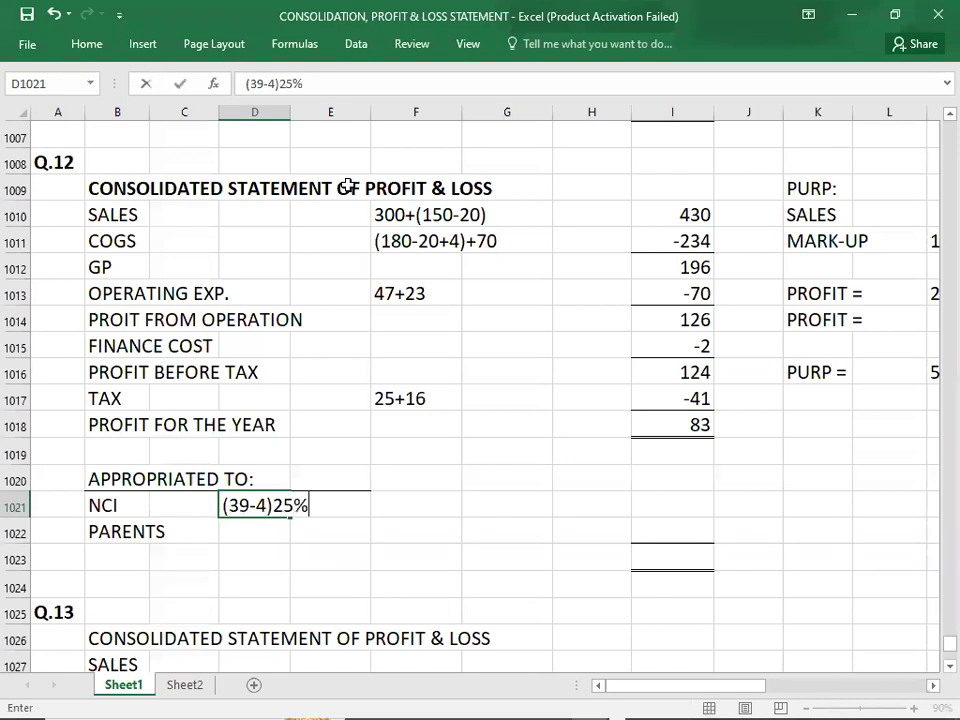
Enter 8.75 as the NCI share of profit in I1021
key(Right)
key(Right)
key(Right)
key(Right)
key(Right)
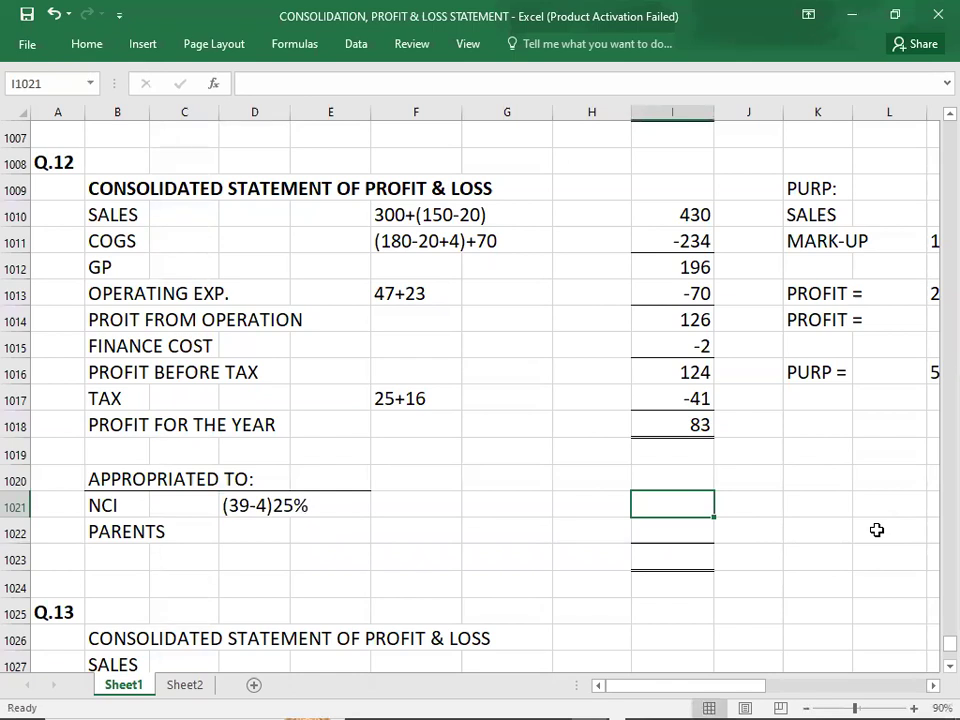
text(8.75)
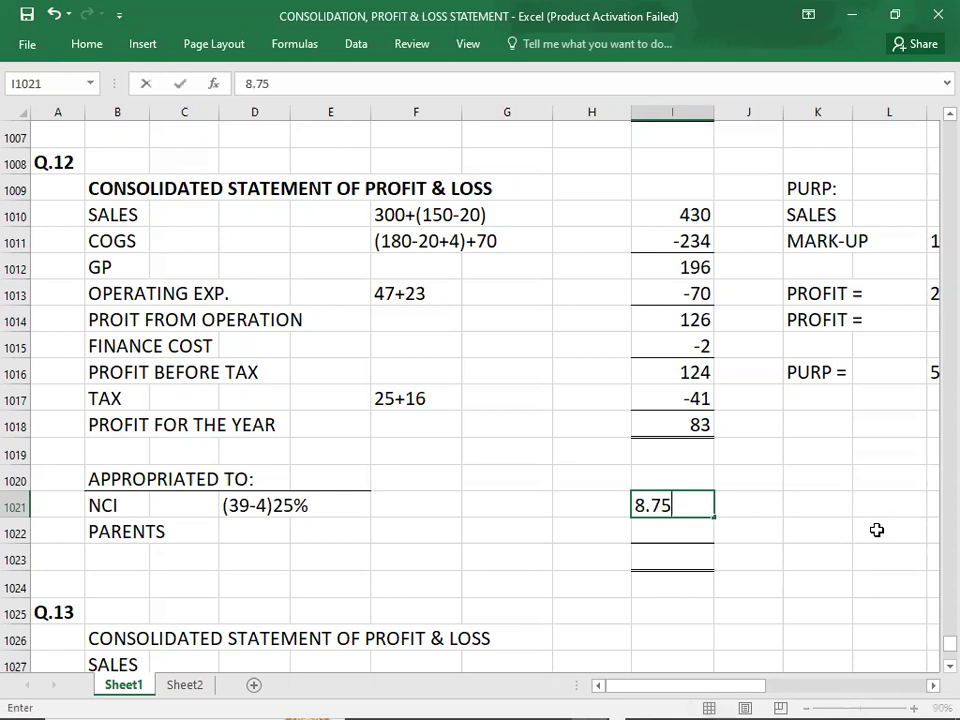
key(Return)
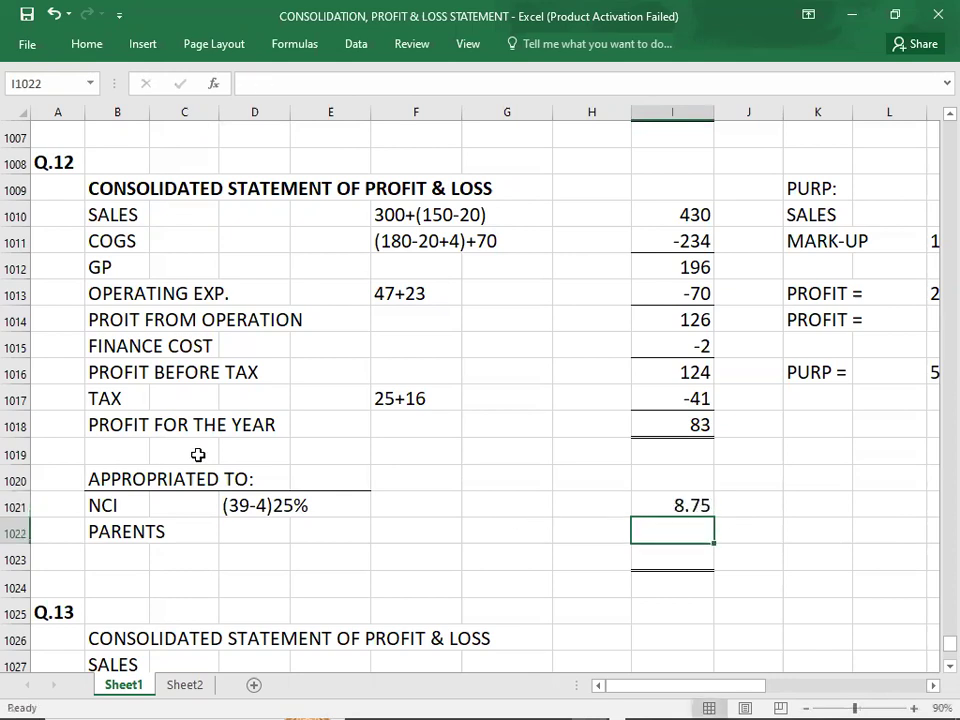
Write the PARENTS working 83-8.75 in D1022 and enter 74.25 as the parents' share in I1022
click(267, 526)
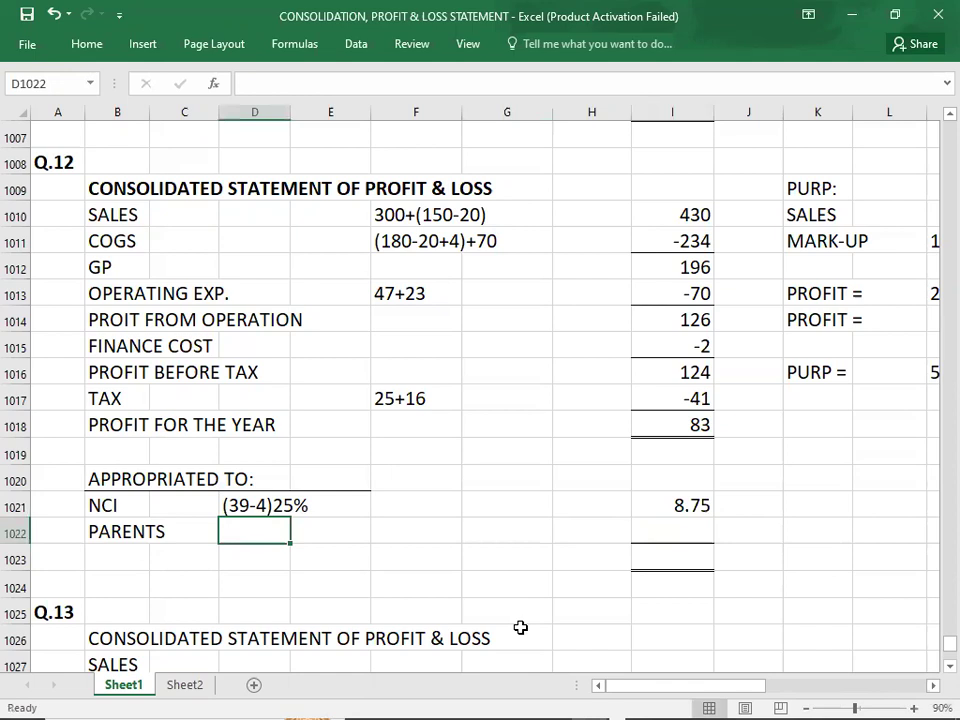
text(83-8.75)
key(Tab)
key(Tab)
key(Tab)
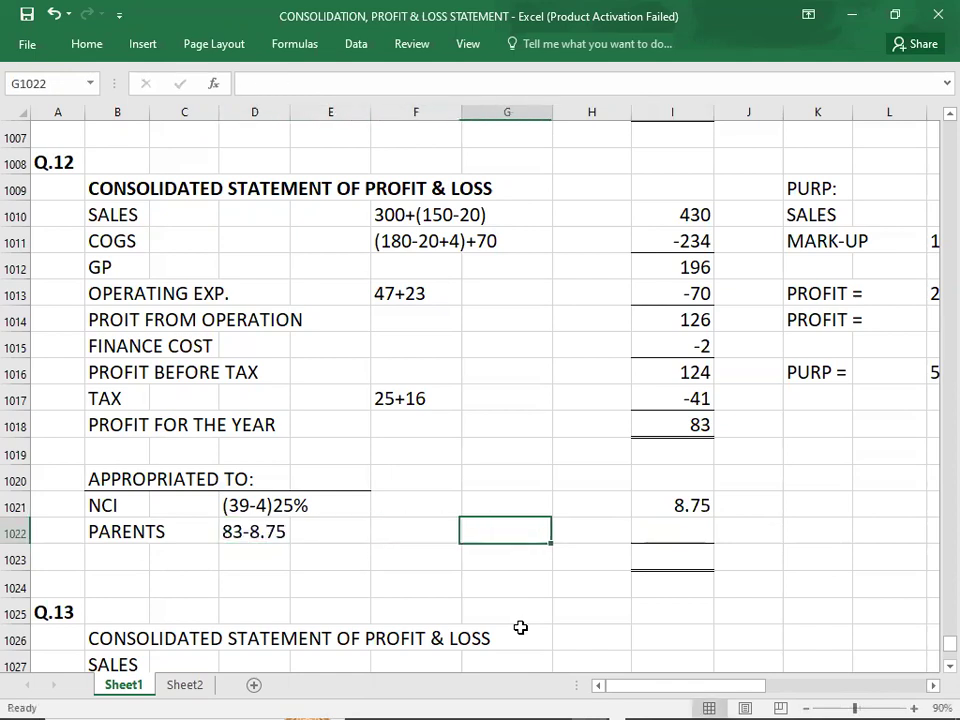
key(Tab)
key(Tab)
text(7)
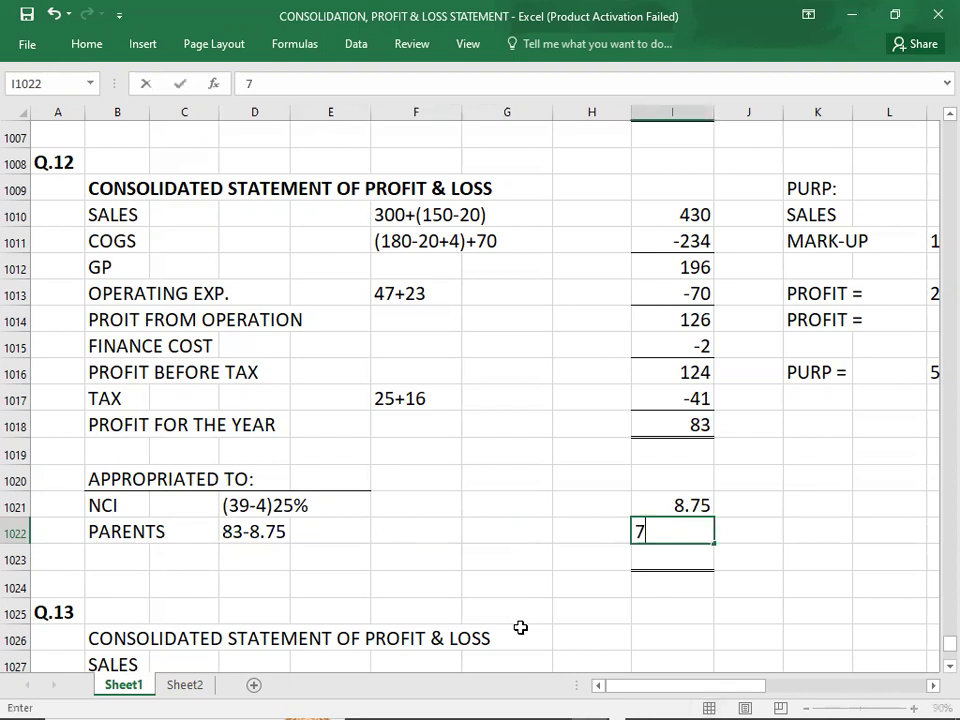
text(4.25)
key(Return)
Enter 83 as the total of the NCI and parents' shares in I1023
key(Tab)
key(Tab)
key(Tab)
key(Tab)
key(Tab)
text(83)
key(Return)
key(Return)
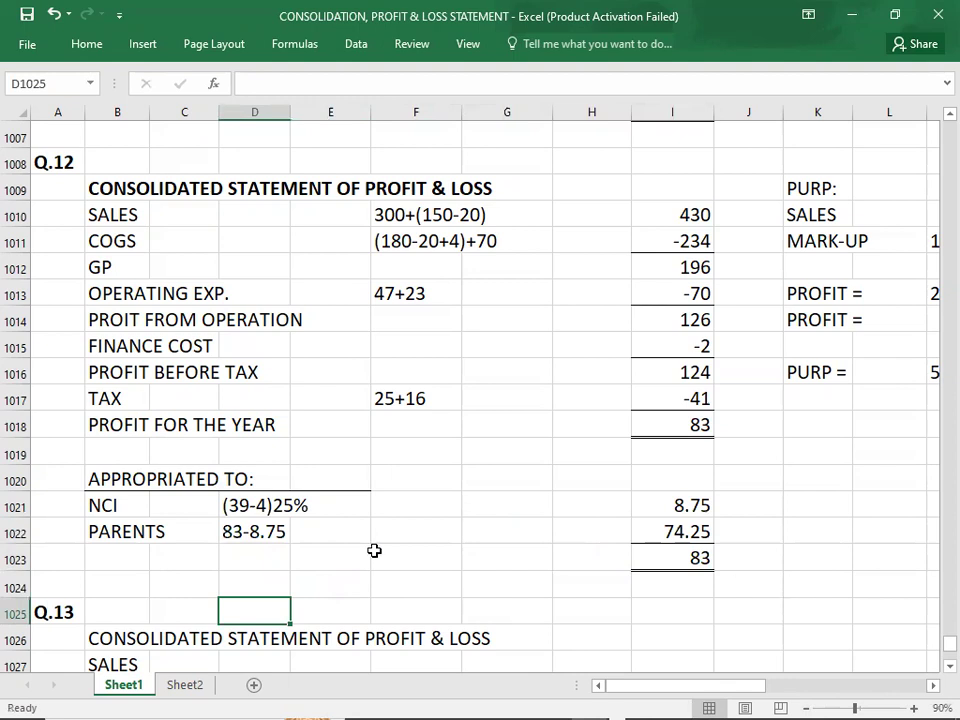
Go to the blank Q.13 template in the worksheet, and switch to the PDF to read the Q.13 income statements and notes
click(236, 512)
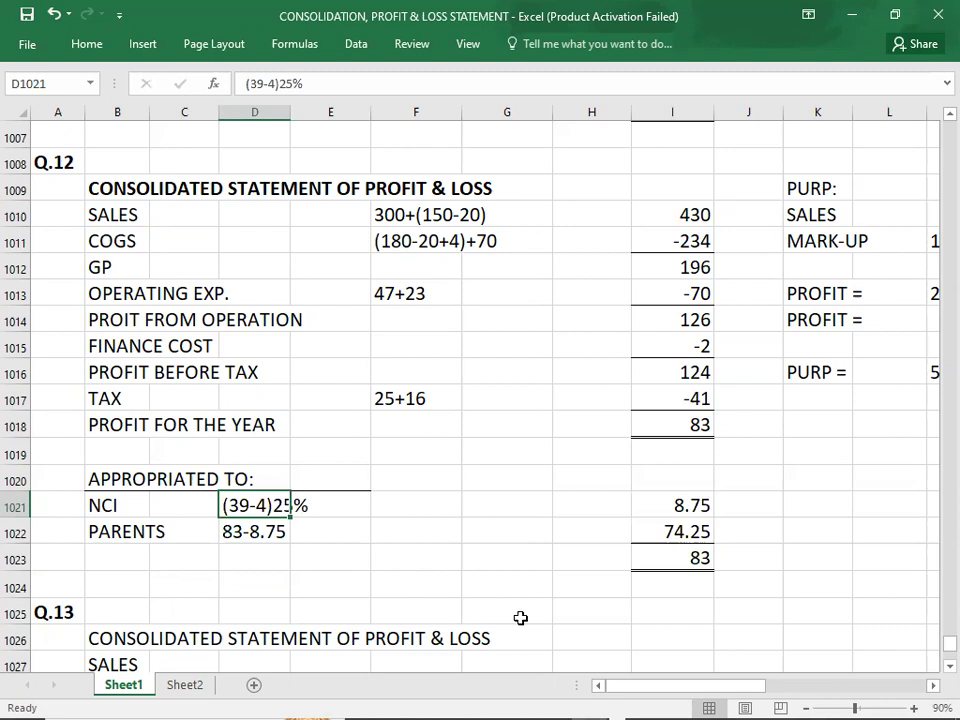
click(610, 637)
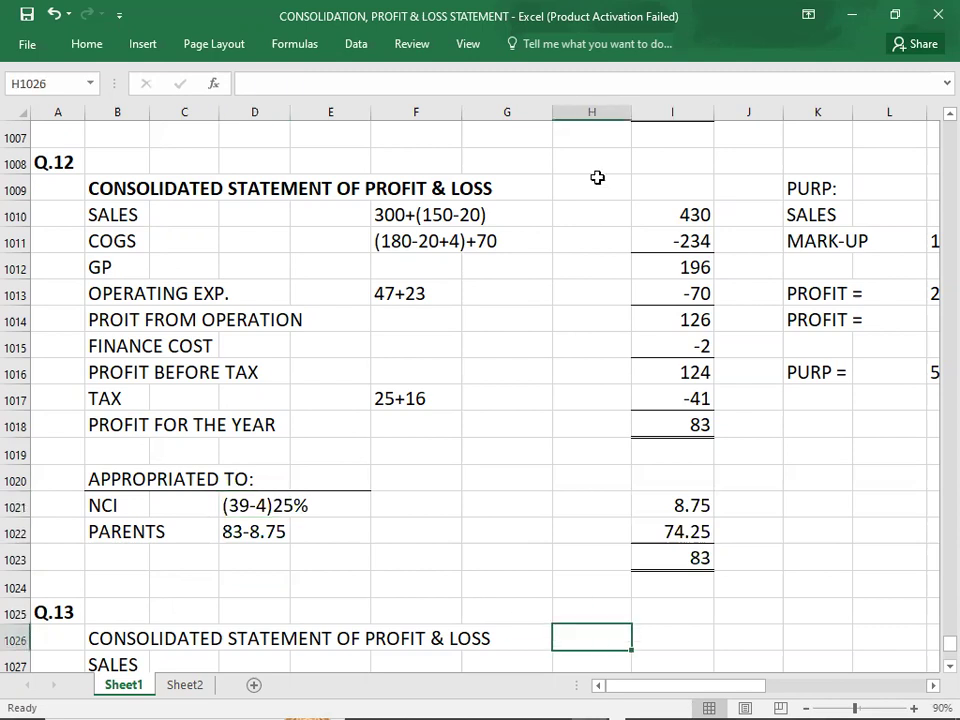
scroll(597, 177, down, 6)
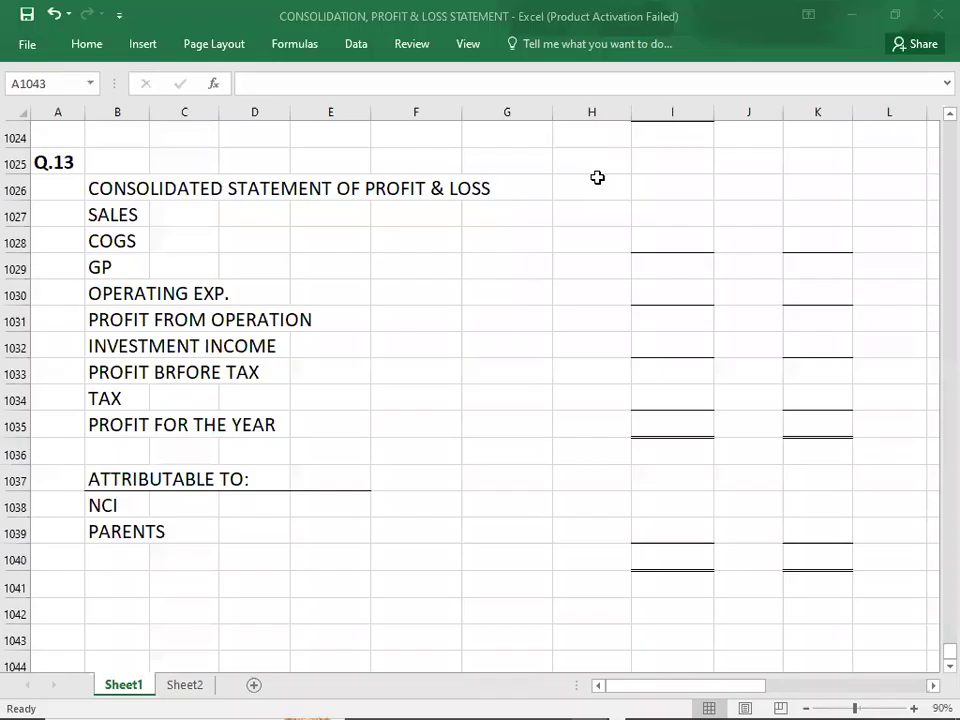
key(Return)
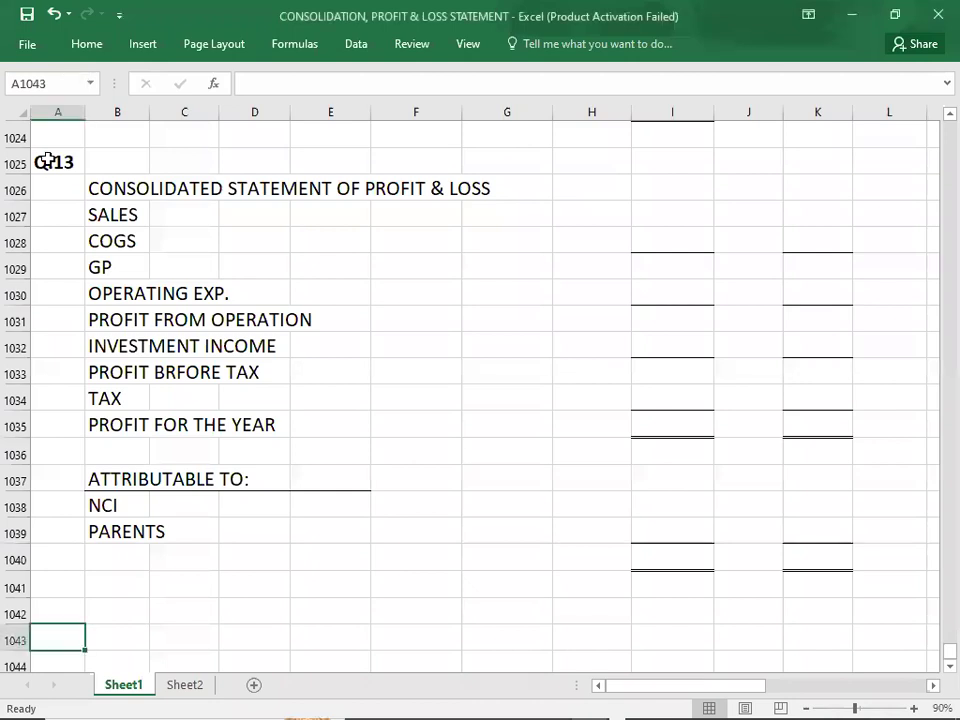
click(47, 160)
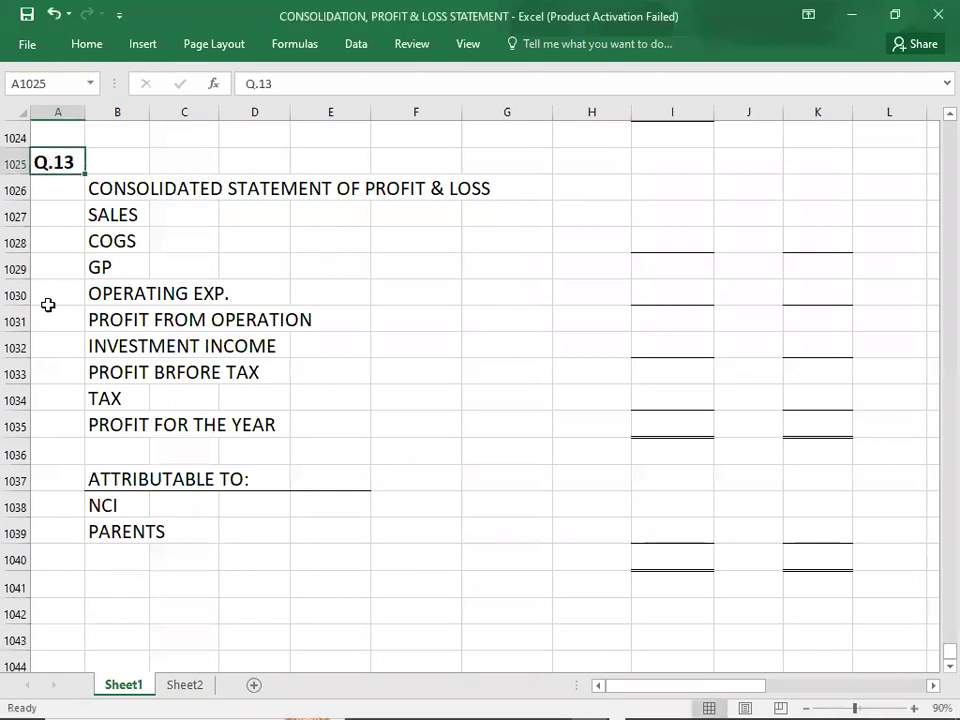
key(alt+Tab)
key(alt+Tab)
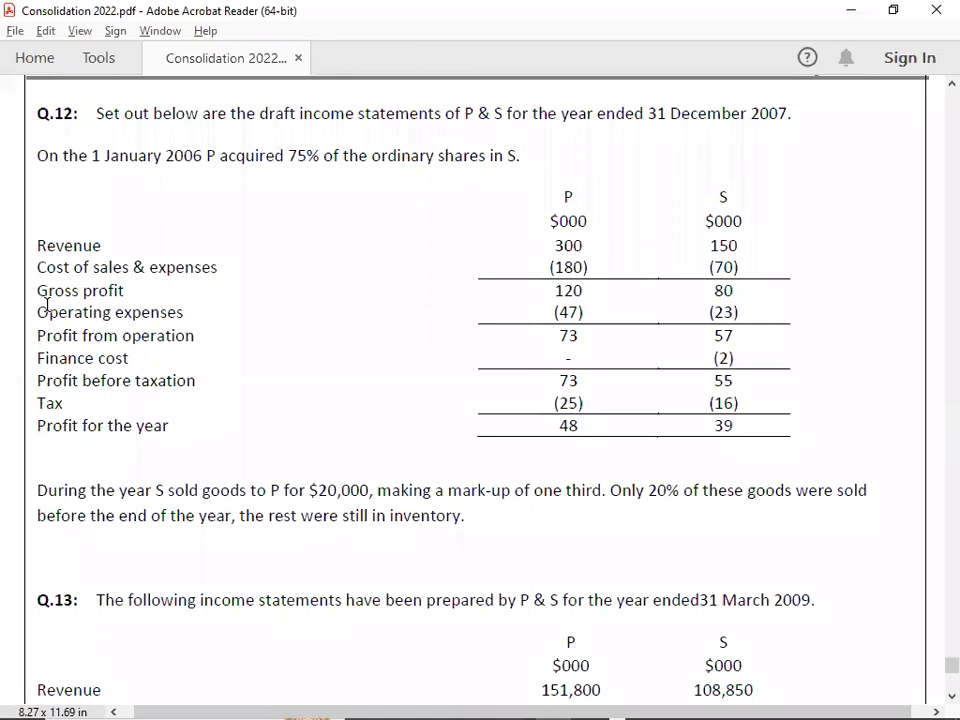
scroll(46, 305, down, 8)
scroll(46, 305, down, 3)
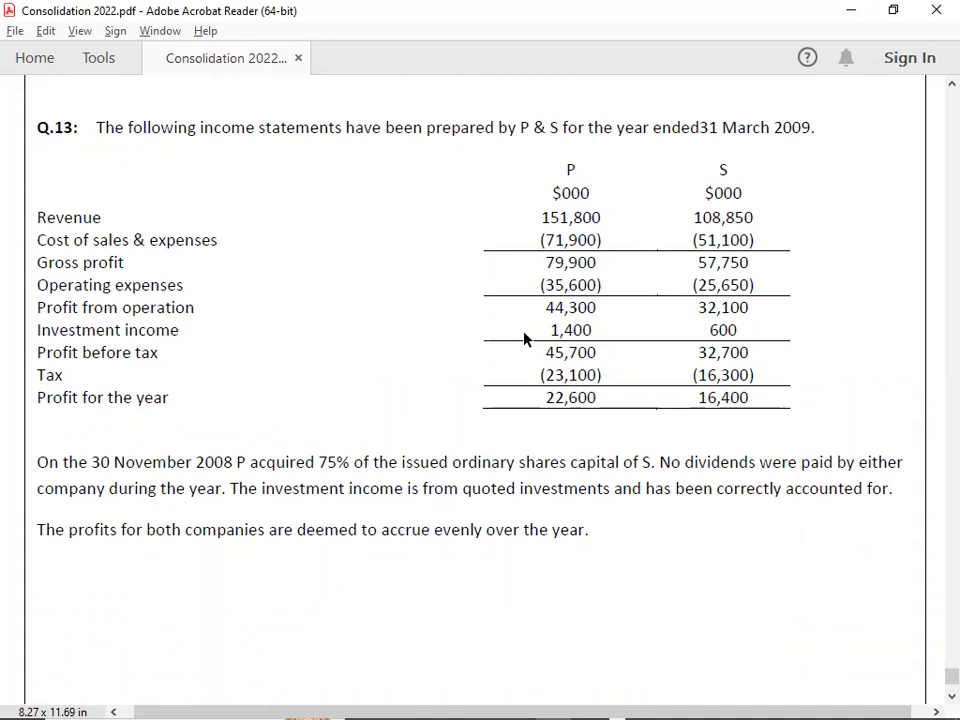
Highlight "ended31 March 2009" and the acquisition date "30 November 2008" in the PDF's Q.13 text
drag(700, 126, 808, 130)
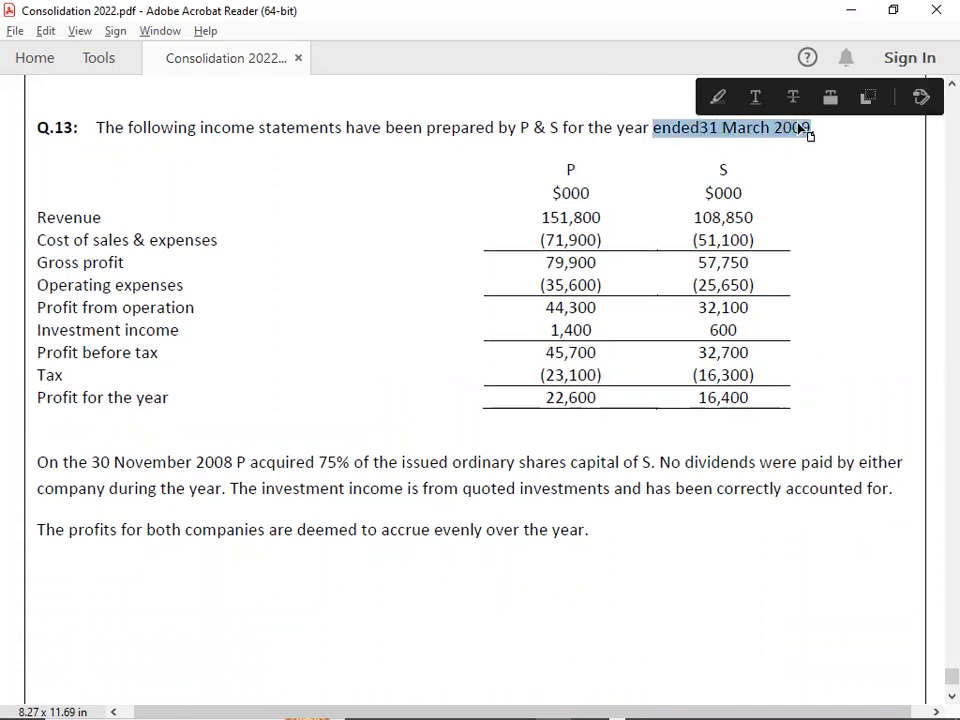
click(717, 97)
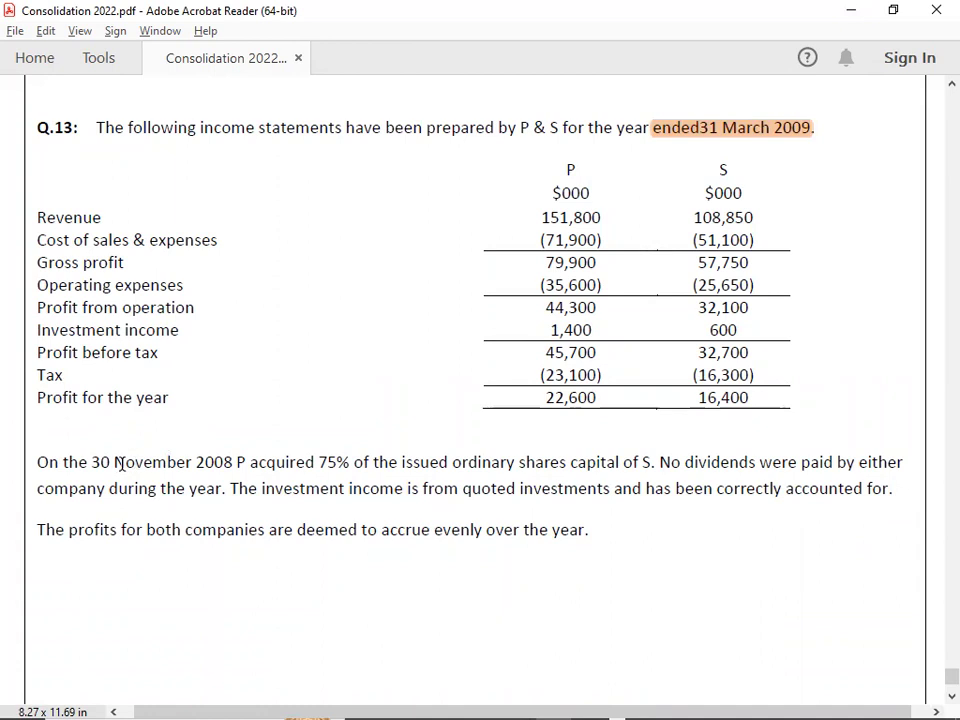
drag(88, 463, 223, 463)
click(233, 434)
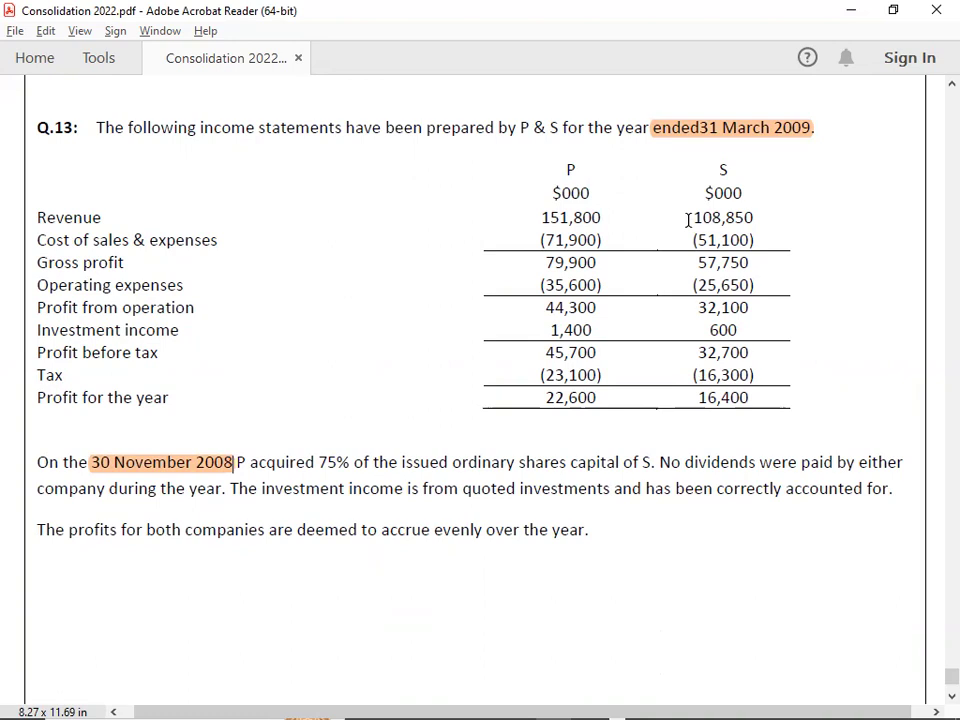
Examine S's revenue figure in the Q.13 PDF, and return to the SALES row of the Q.13 template in Excel
drag(694, 216, 765, 214)
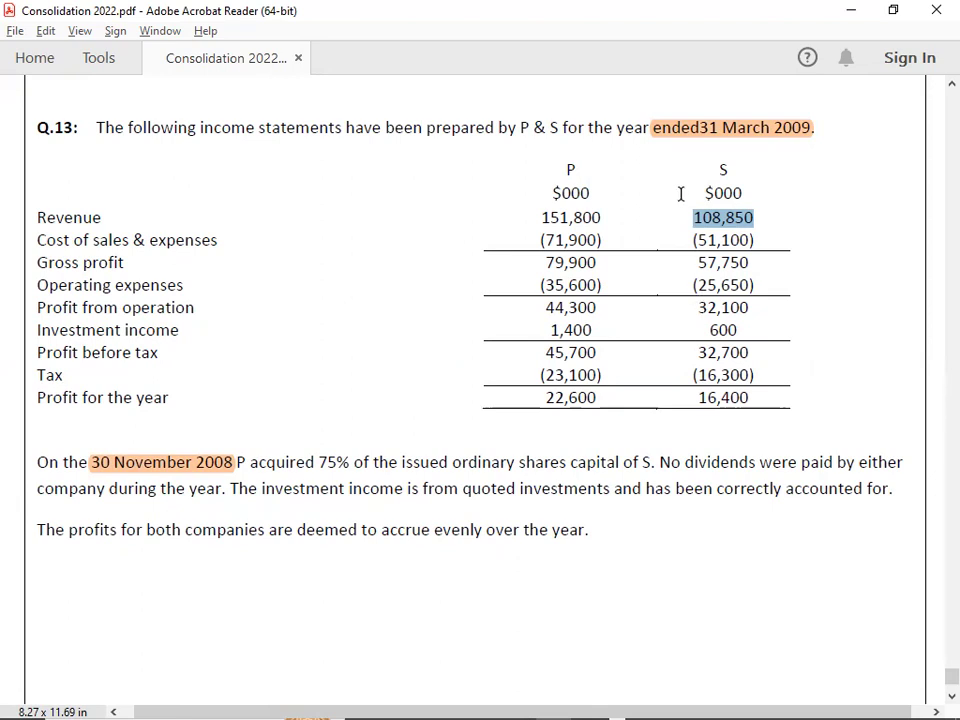
click(735, 219)
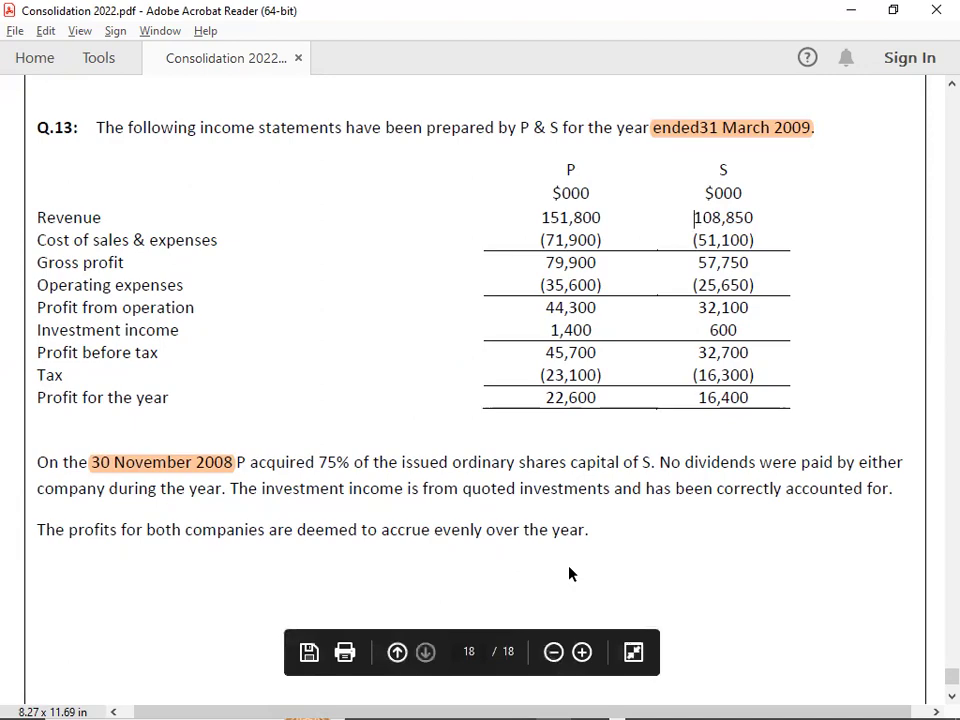
key(alt+Tab)
key(Down)
key(Right)
key(Right)
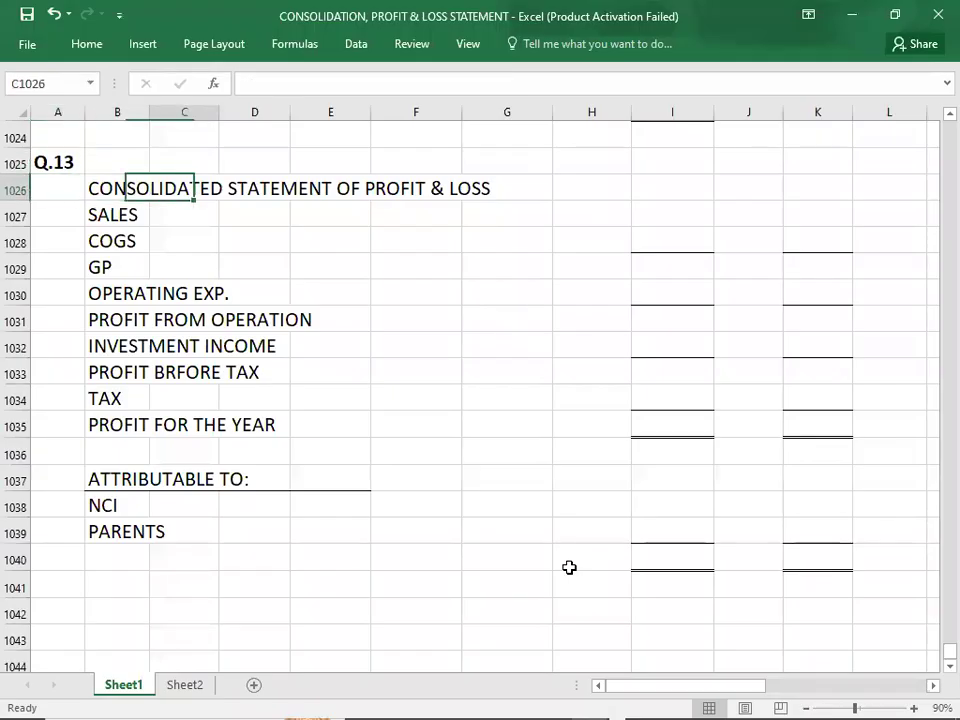
key(Right)
key(Down)
key(Right)
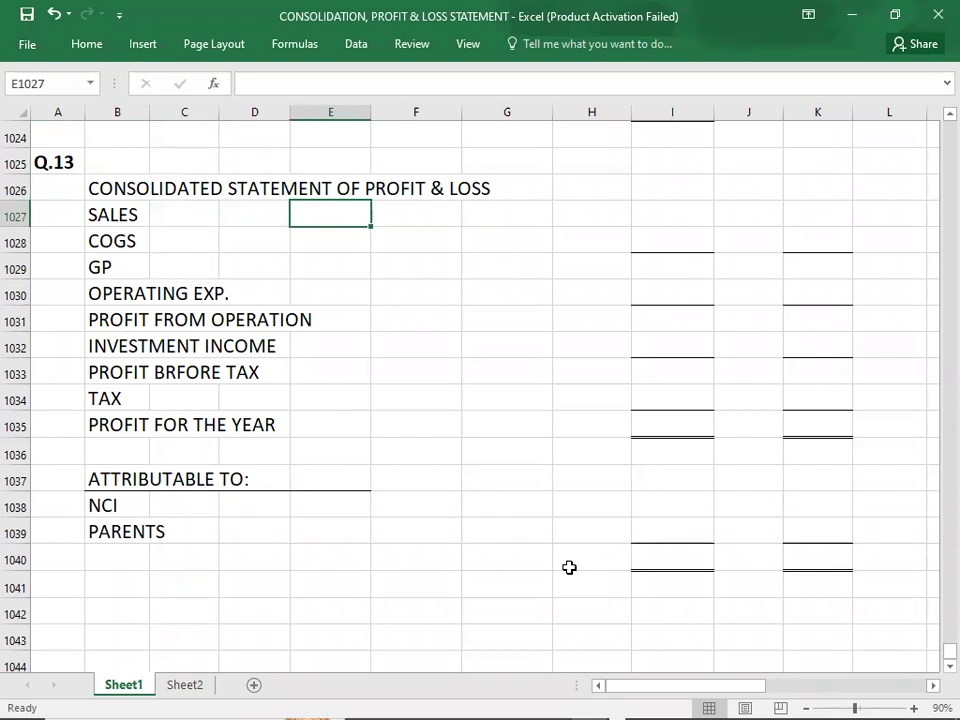
key(alt)
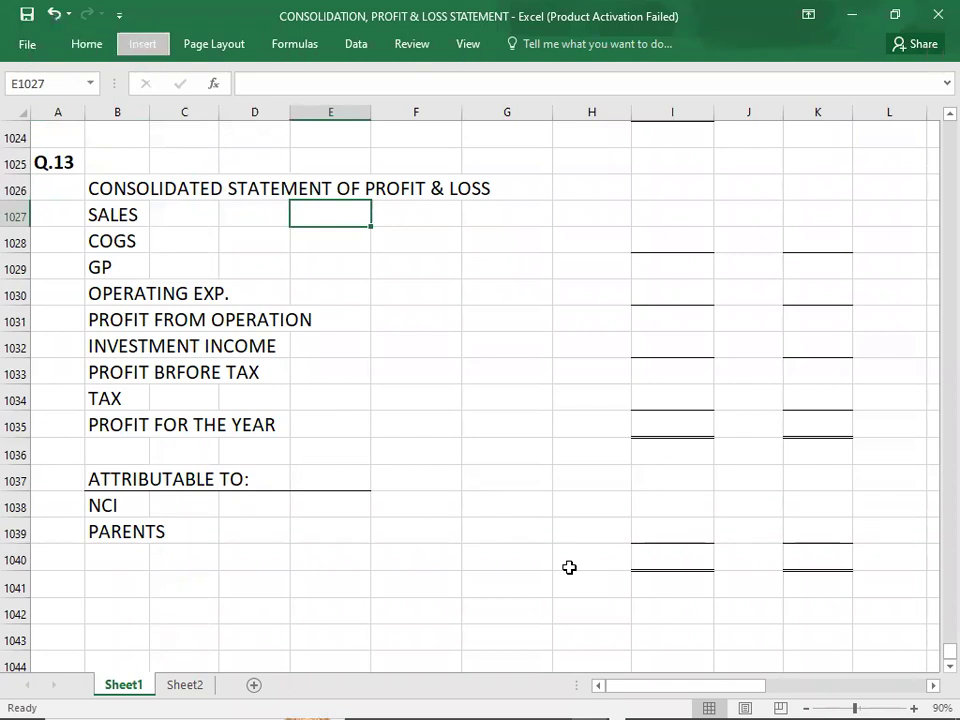
key(Right)
key(Right)
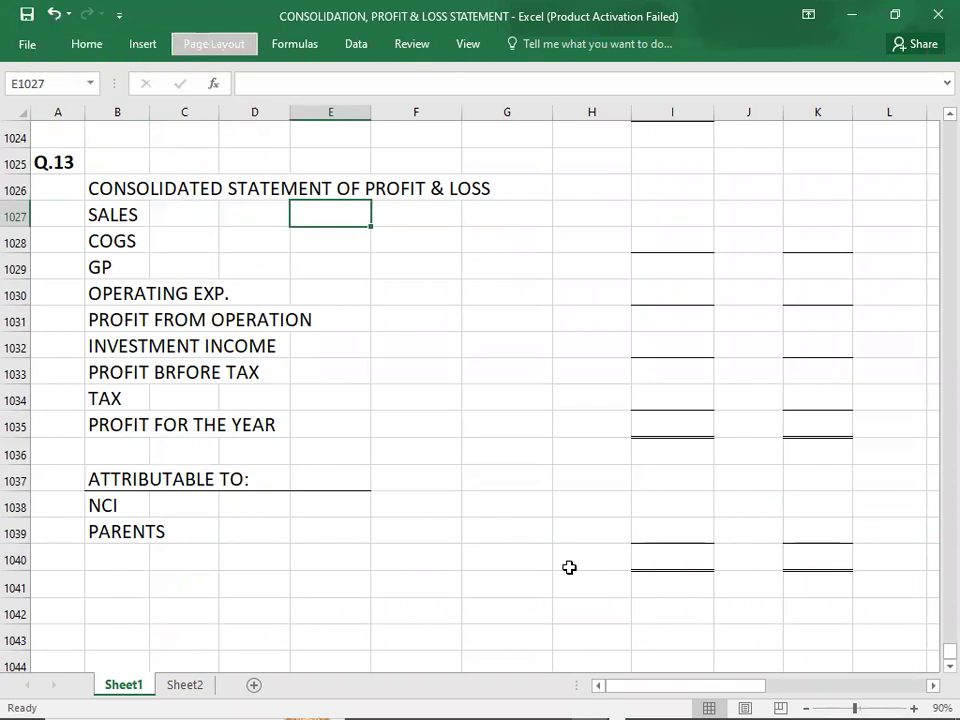
click(404, 218)
Write the SALES working 151800+(108850*4/12) in F1027, taking the P and S revenues from the PDF
key(alt+Tab)
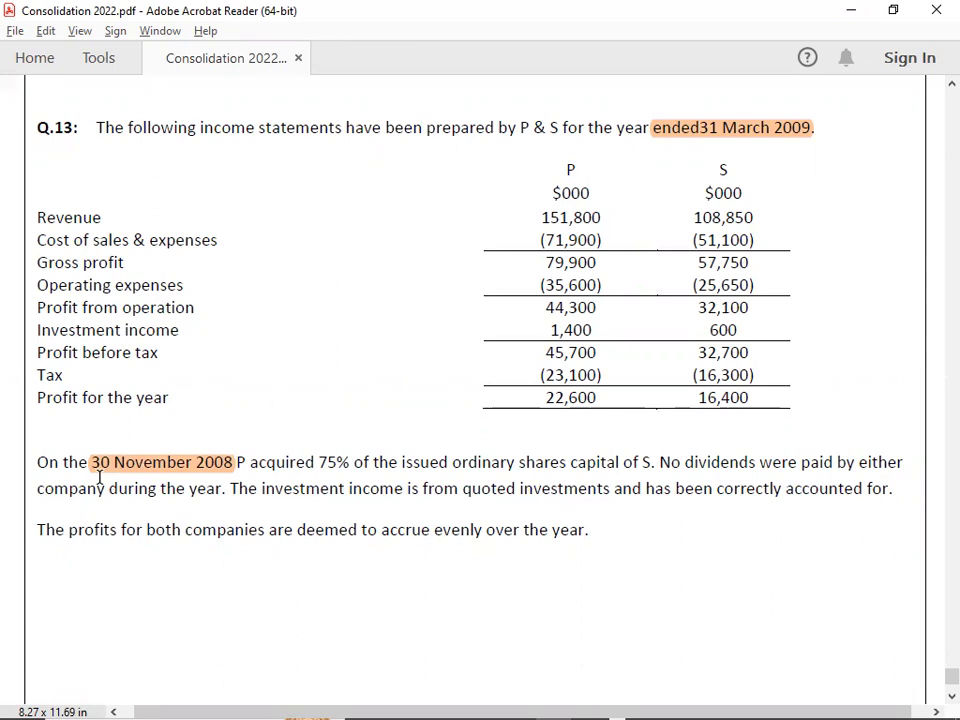
key(alt+Tab)
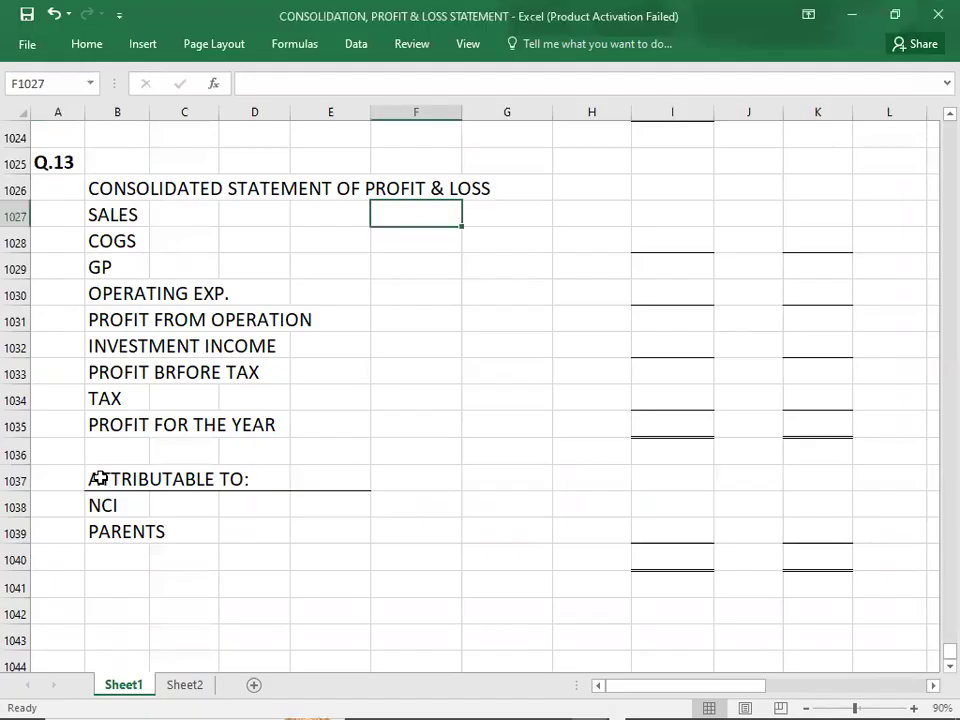
text(151)
key(alt+Tab)
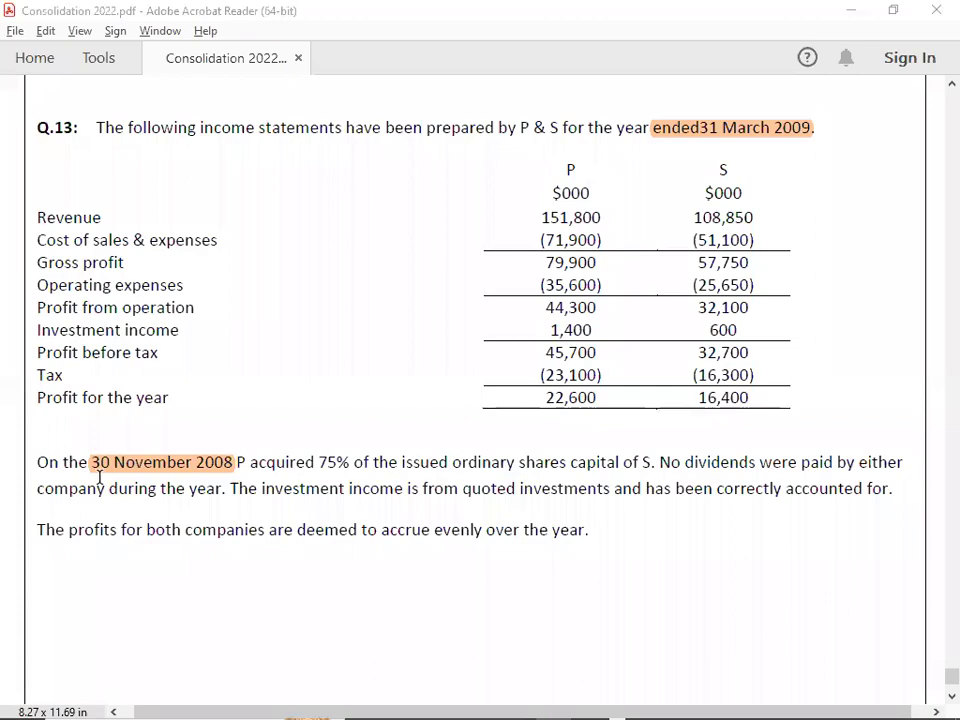
key(alt+Tab)
text(800+()
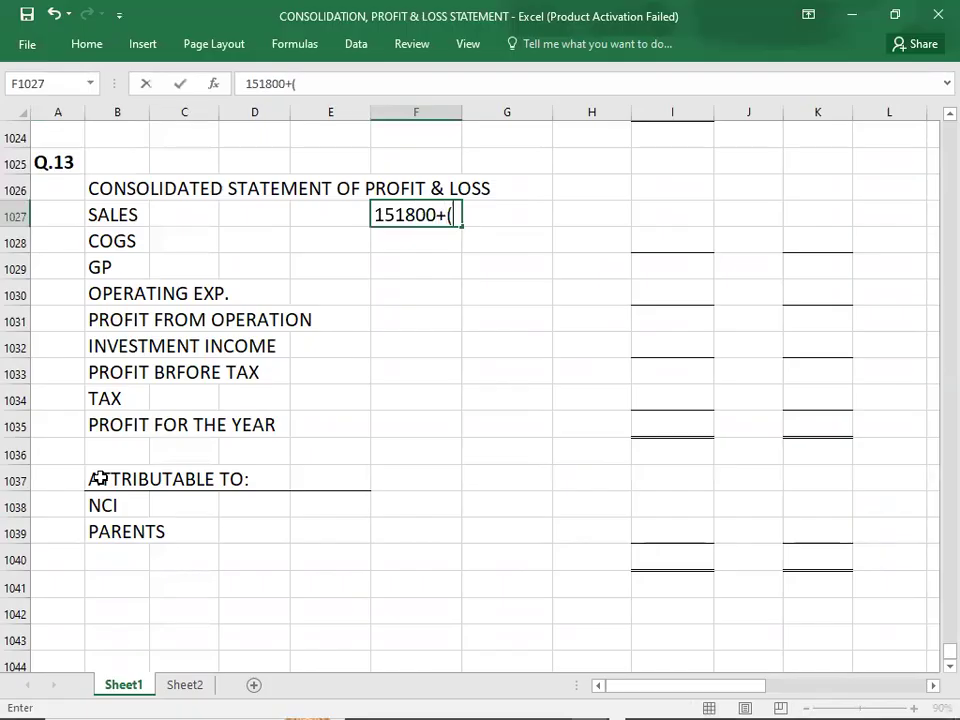
key(alt+Tab)
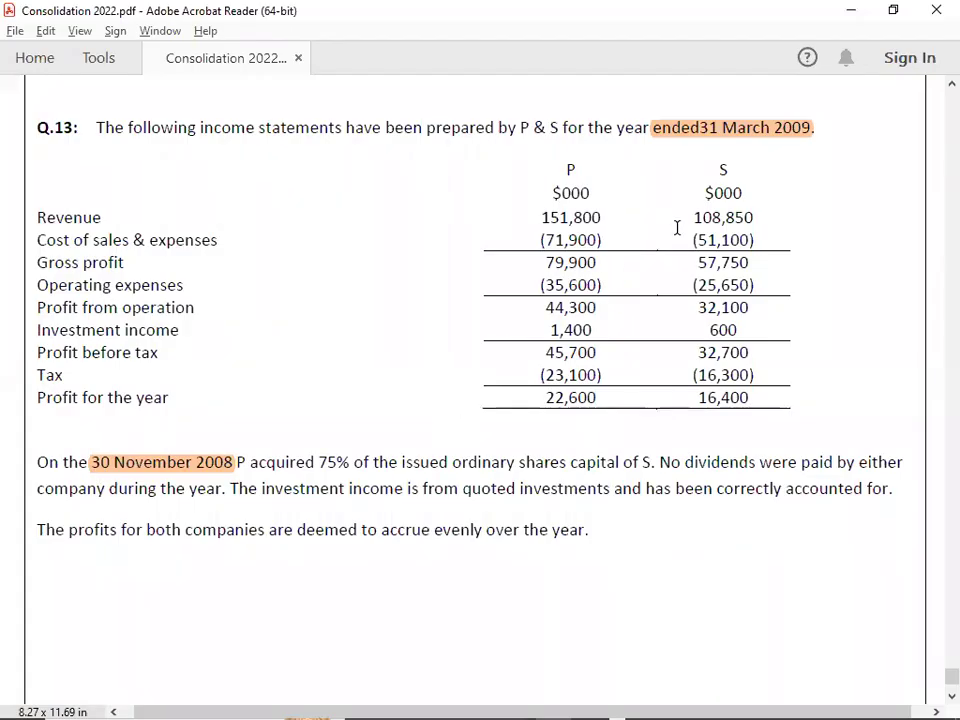
key(alt+Tab)
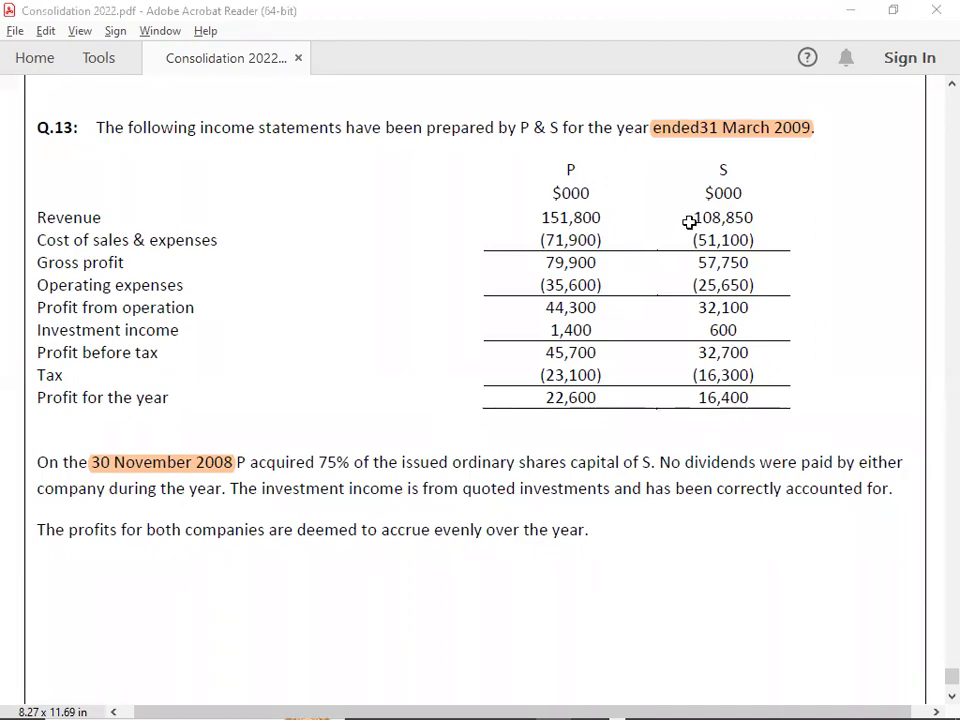
text(108850)
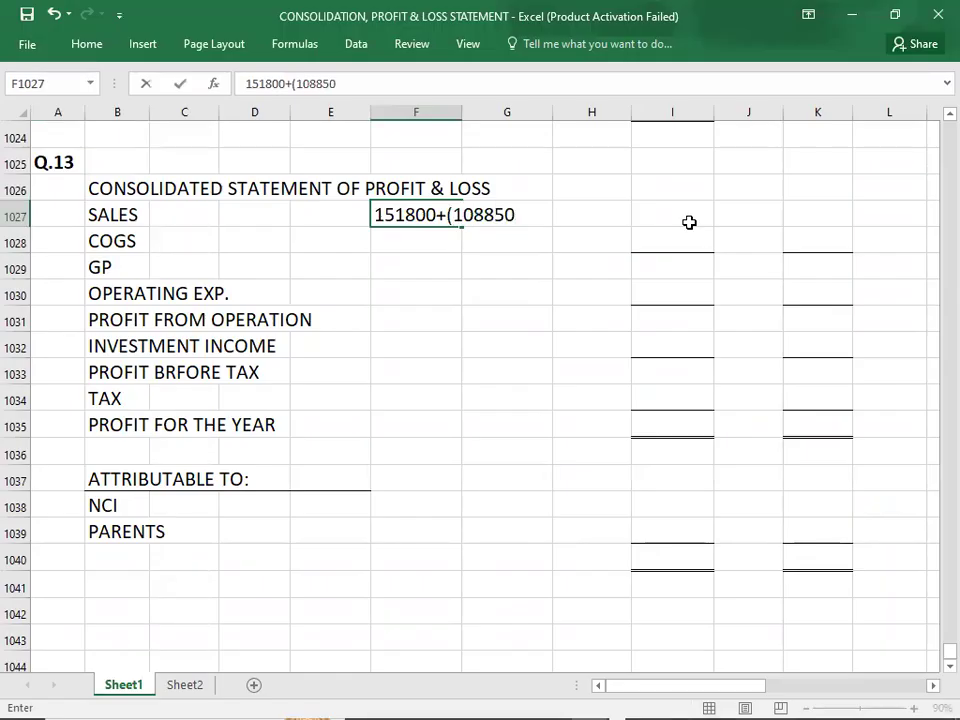
text(*4/12))
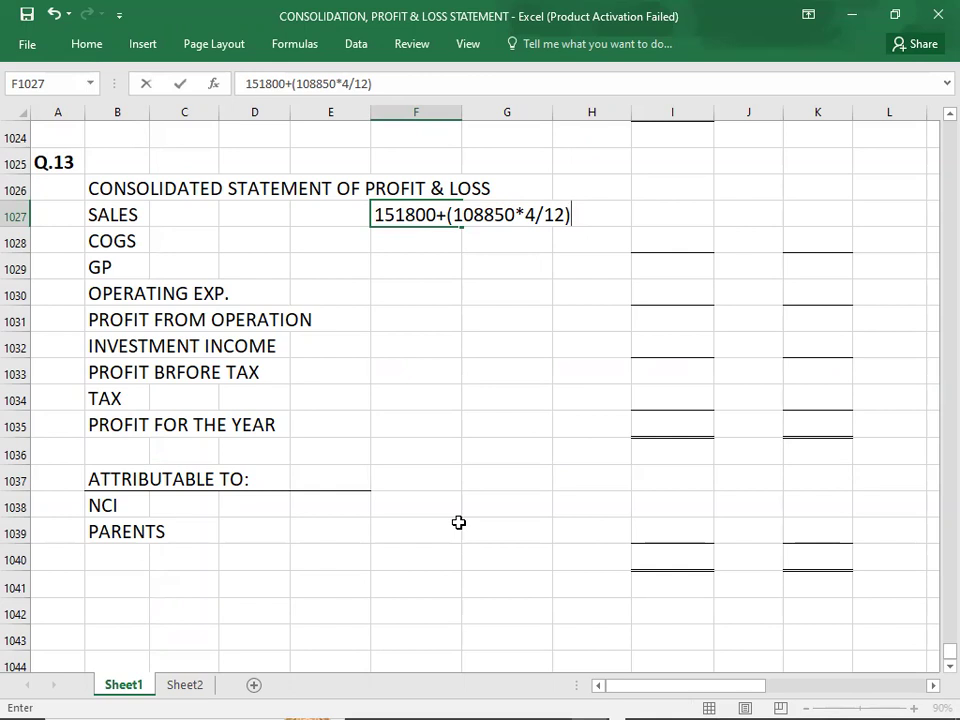
key(Right)
Remove all borders from K1028:K1040 beside the Q.13 statement
key(Right)
key(Right)
key(Right)
key(Right)
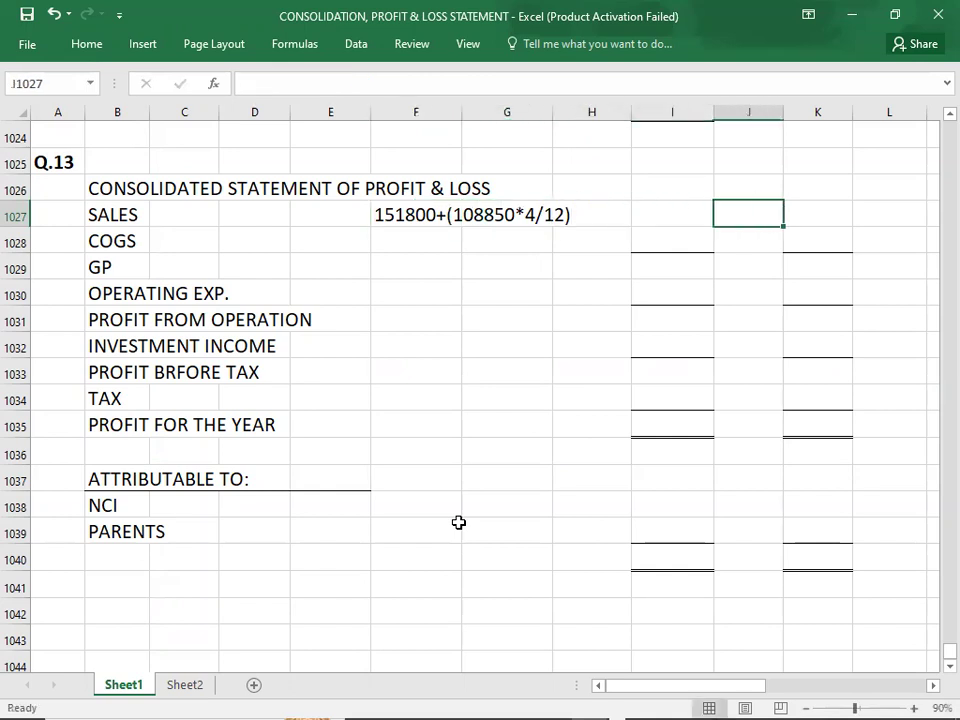
key(Down)
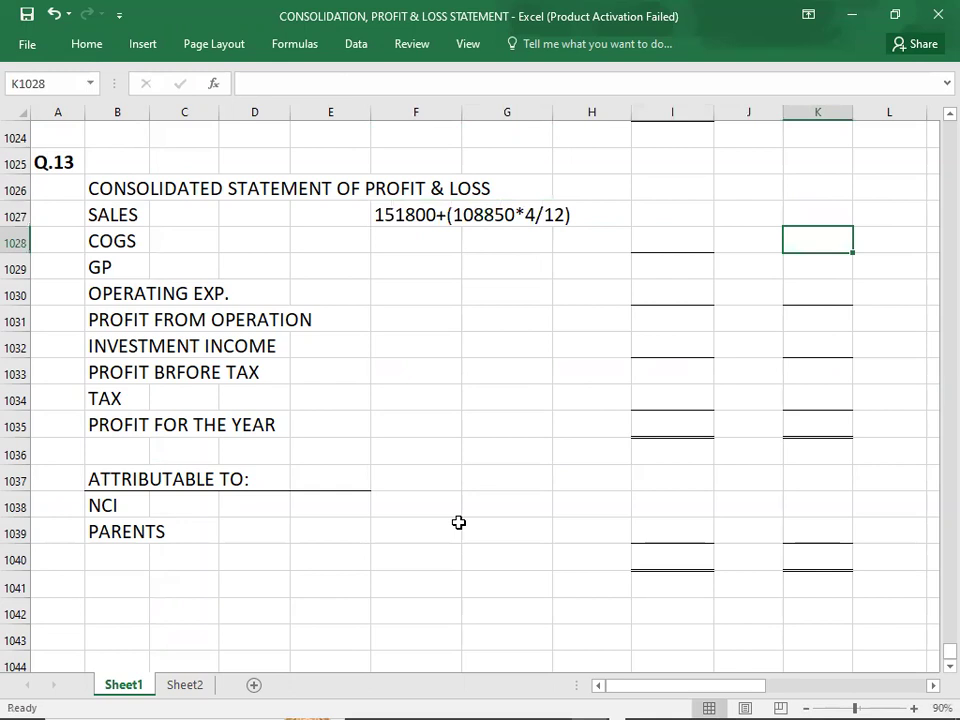
key(shift+Down)
key(shift+Down)
key(shift+Down)
key(shift+Down)
key(shift+Down)
key(shift+Down)
key(shift+Down)
key(shift+Down)
key(shift+Down)
key(shift+Down)
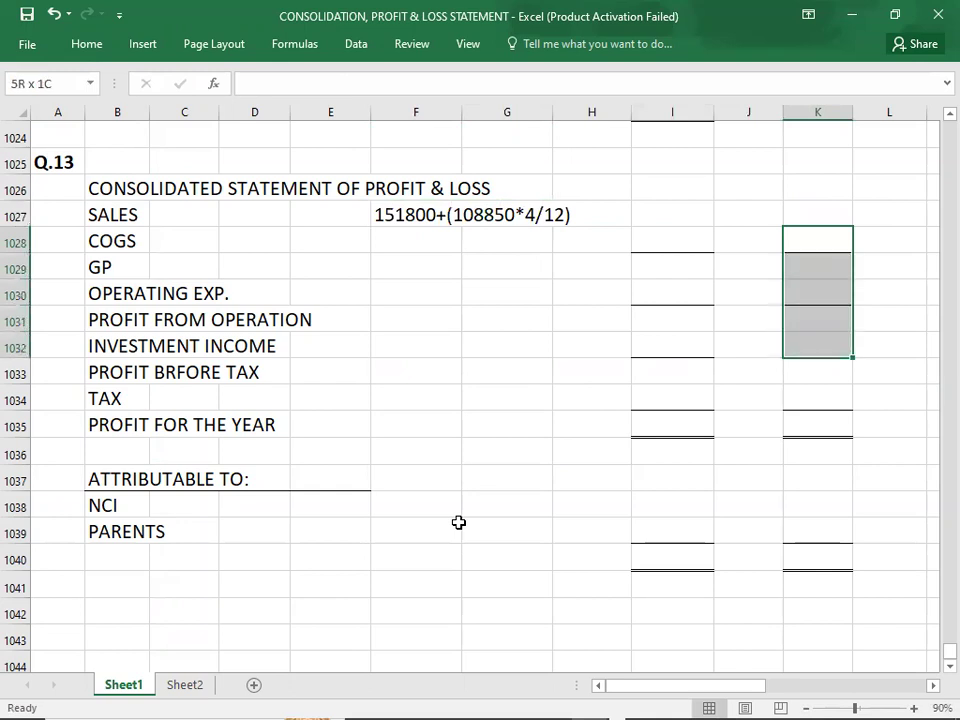
key(shift+Down)
key(shift+Down)
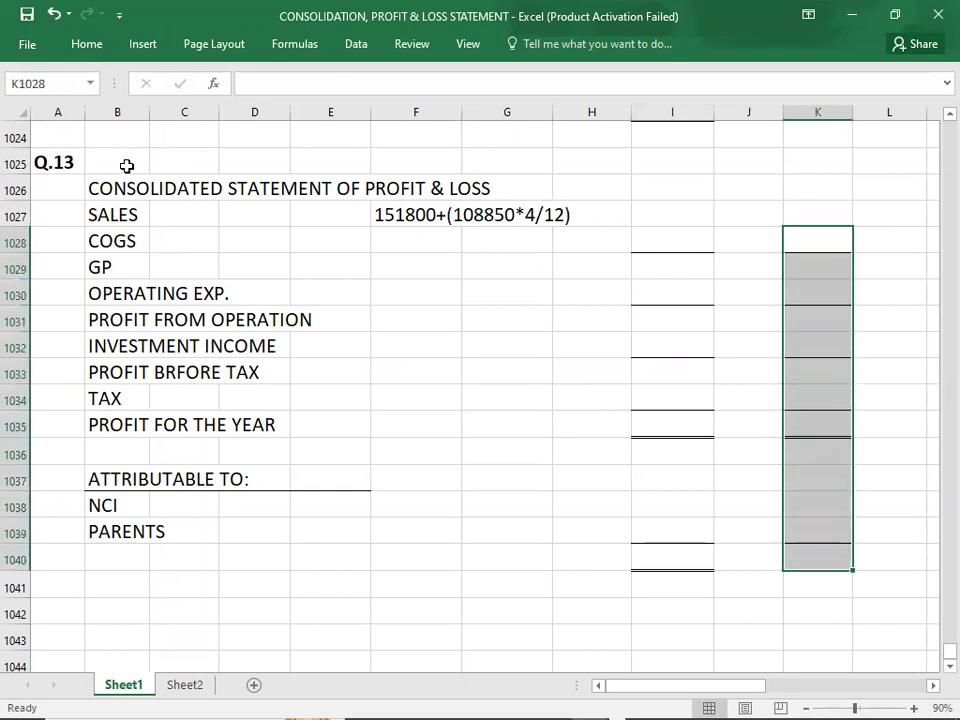
click(88, 45)
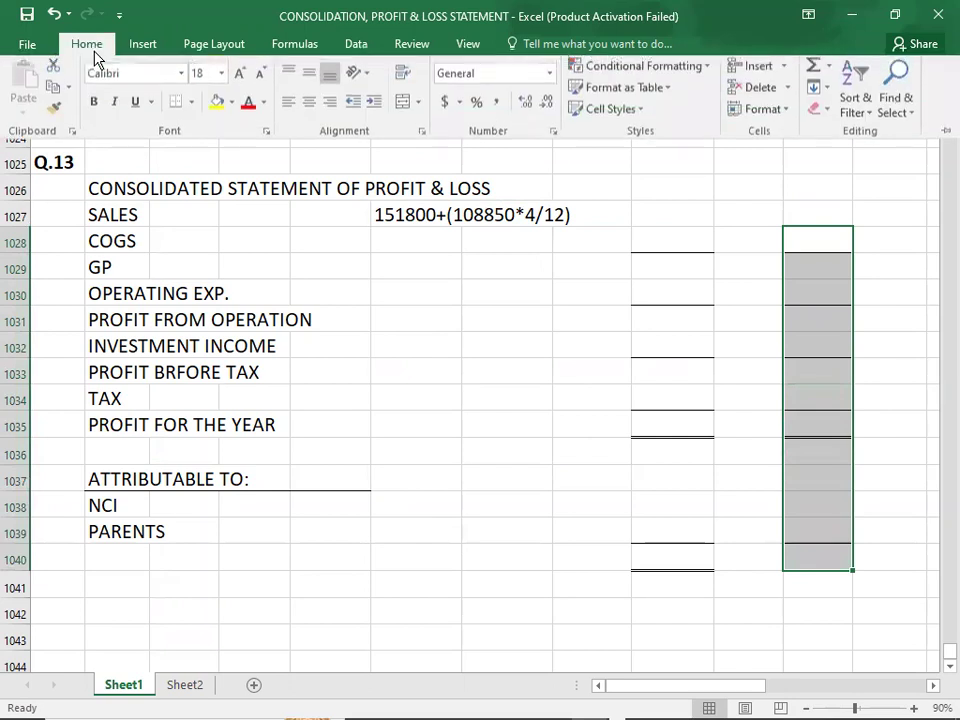
click(192, 110)
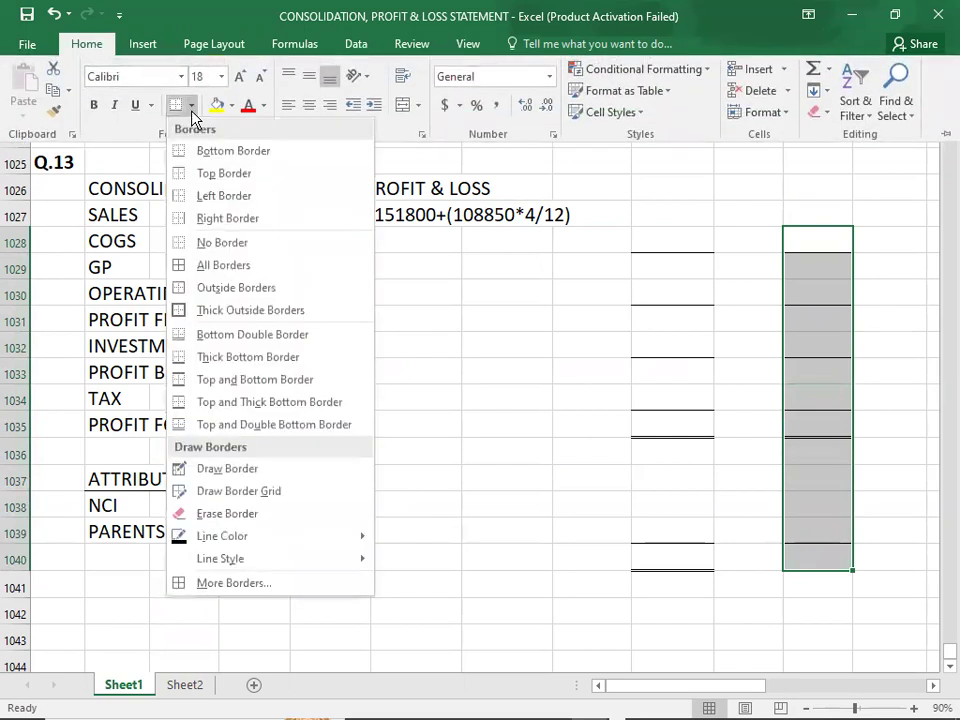
click(178, 246)
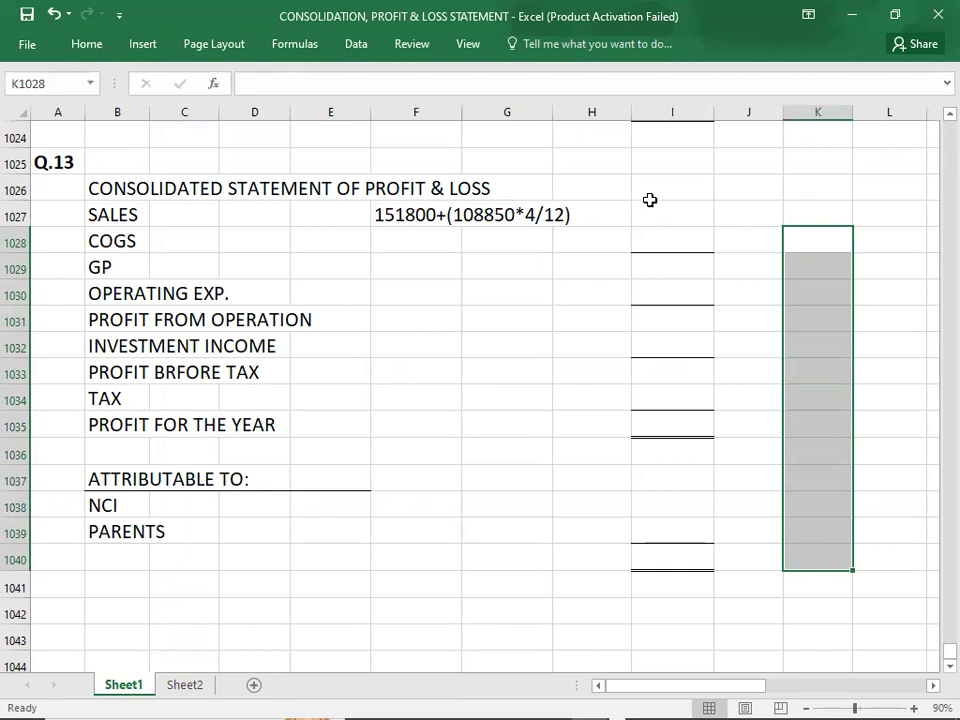
Enter 188083.33 as consolidated sales in I1027 and widen column I to fit the figure
click(650, 213)
text(188083)
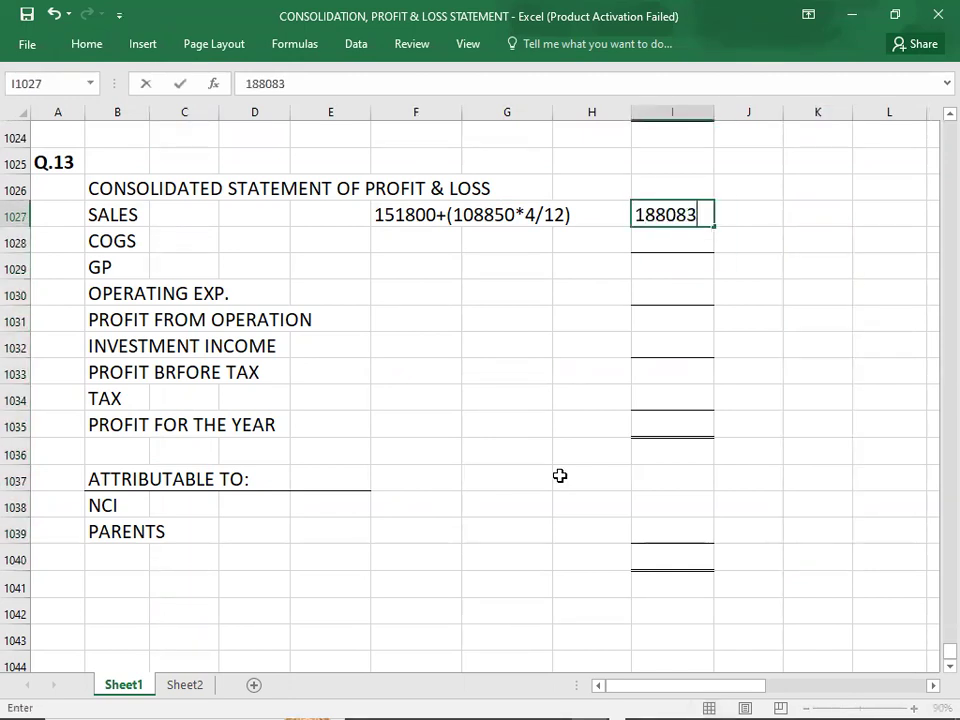
text(.33)
key(Return)
drag(715, 119, 738, 115)
click(737, 124)
Write the COGS working 71900+(51100*4/12) in F1028, taking the P and S costs from the PDF
click(389, 246)
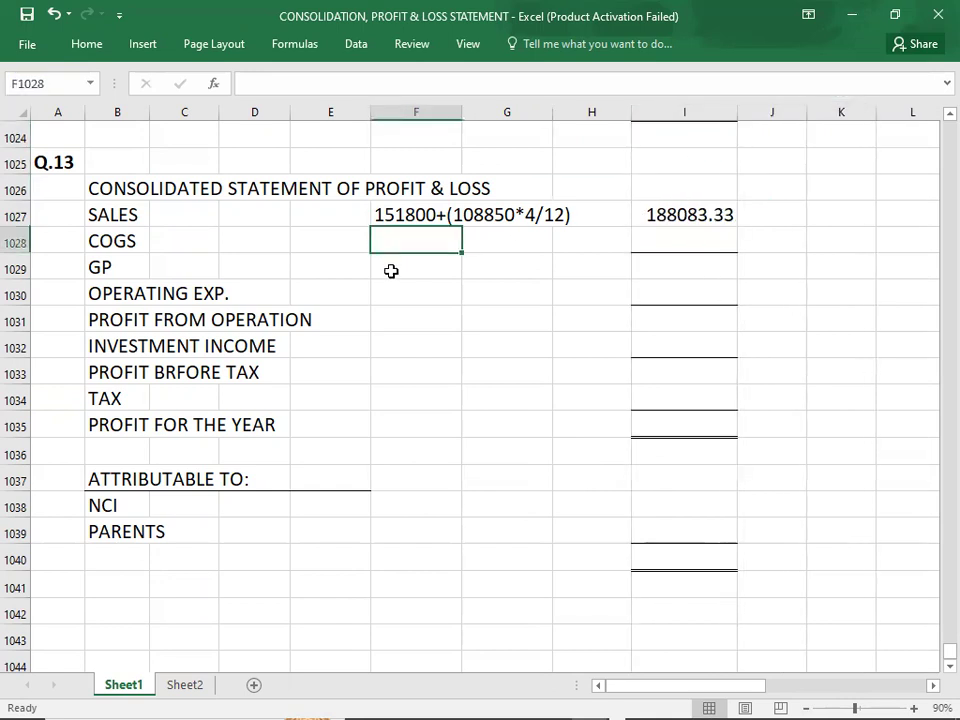
key(alt+Tab)
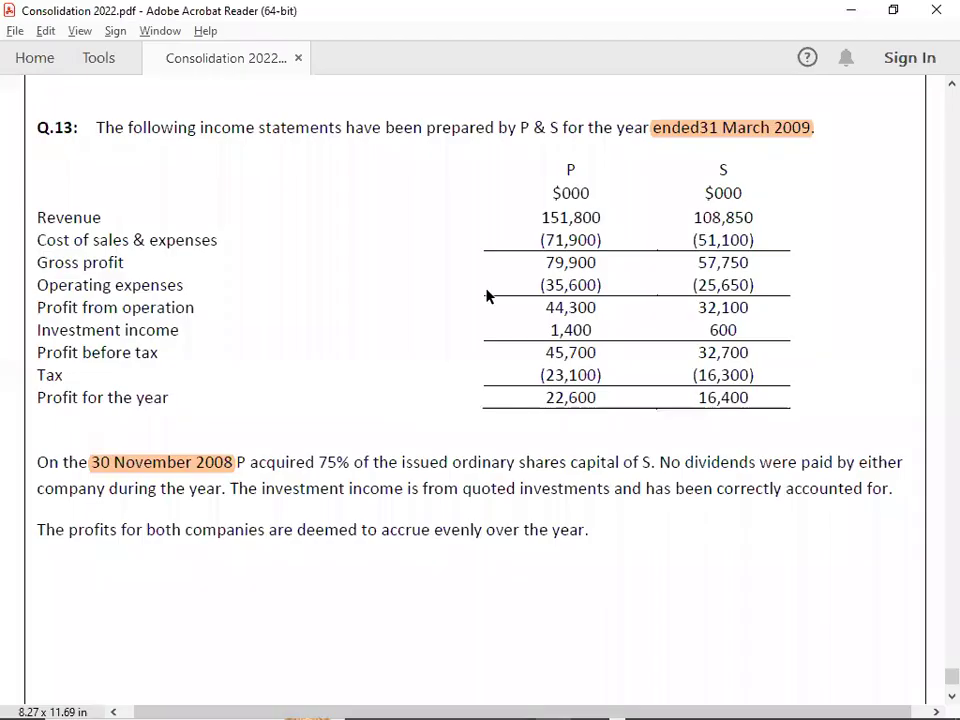
key(alt+Tab)
text(719)
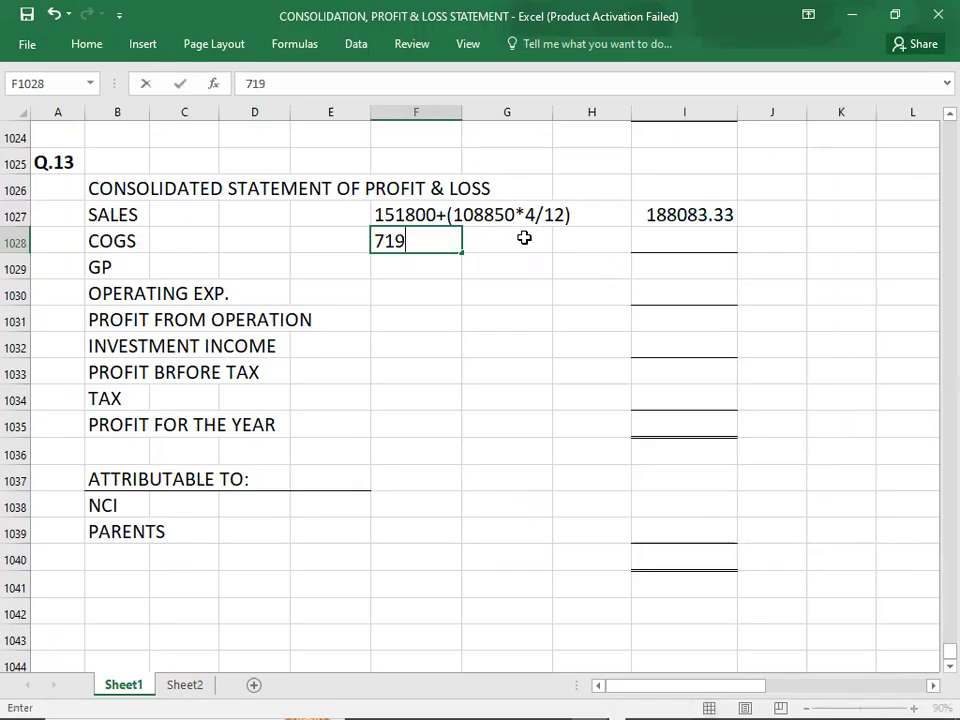
text(00+()
key(alt+Tab)
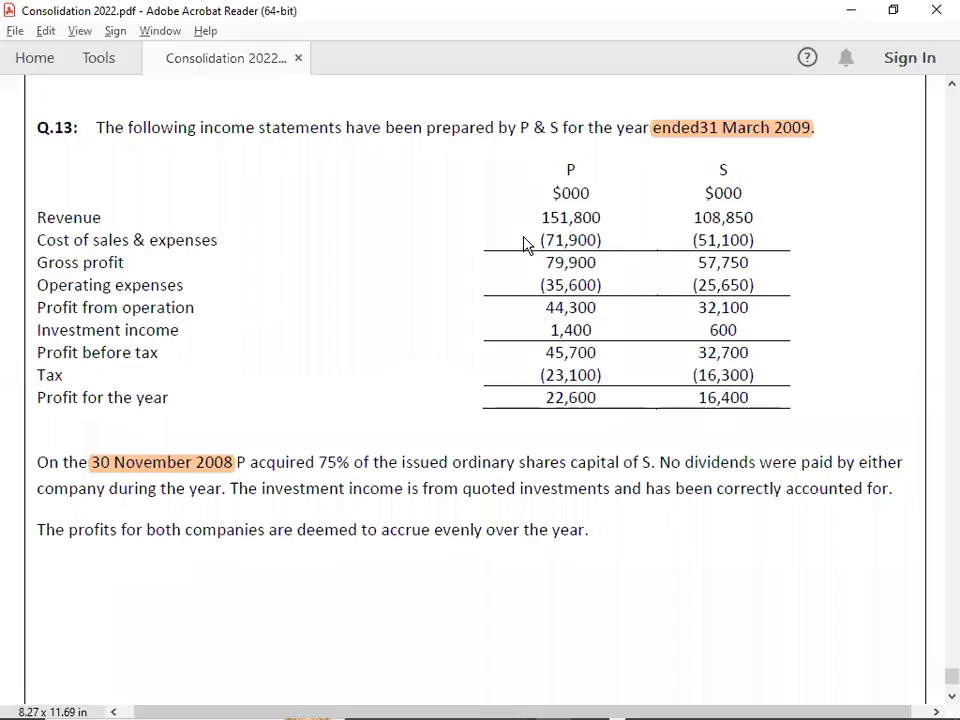
key(alt+Tab)
text(51)
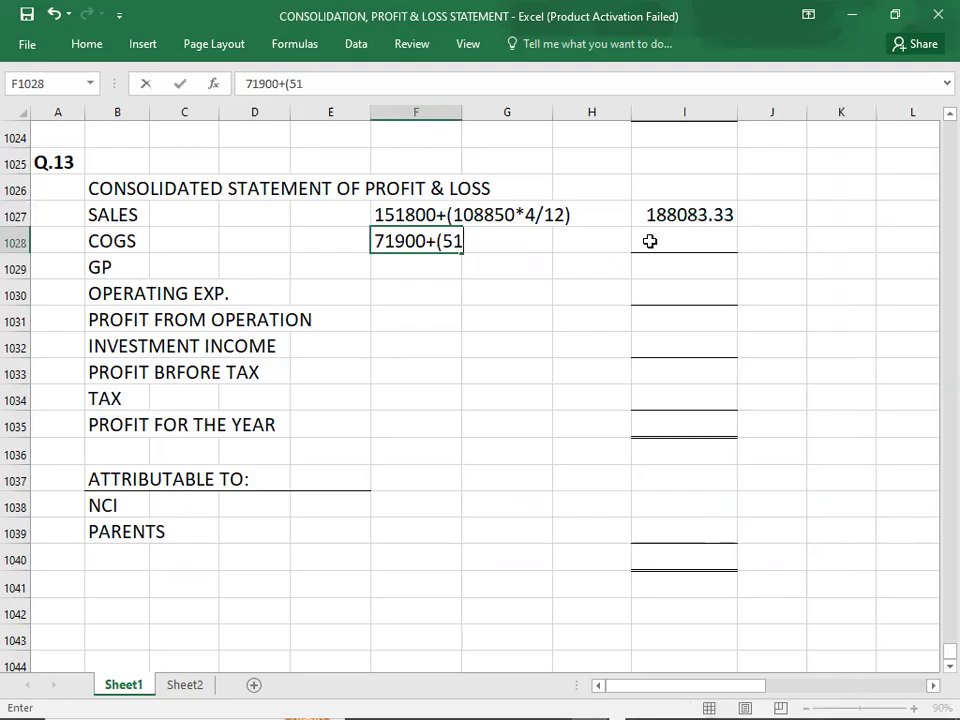
text(100*4/12)
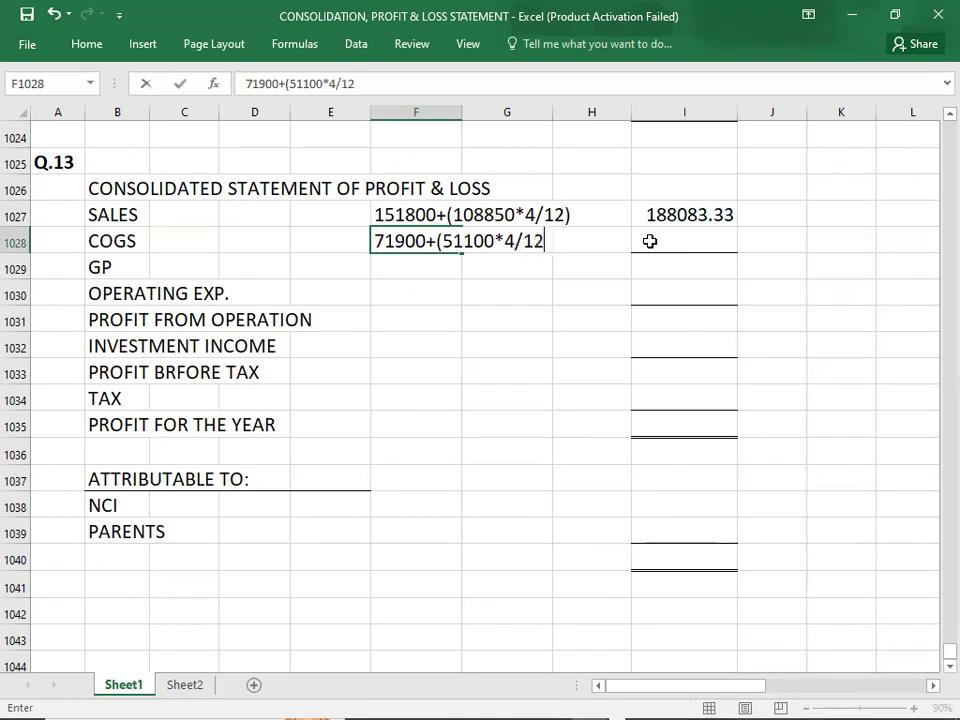
text())
key(Right)
Enter -88933 as the consolidated COGS in I1028
key(Right)
key(Right)
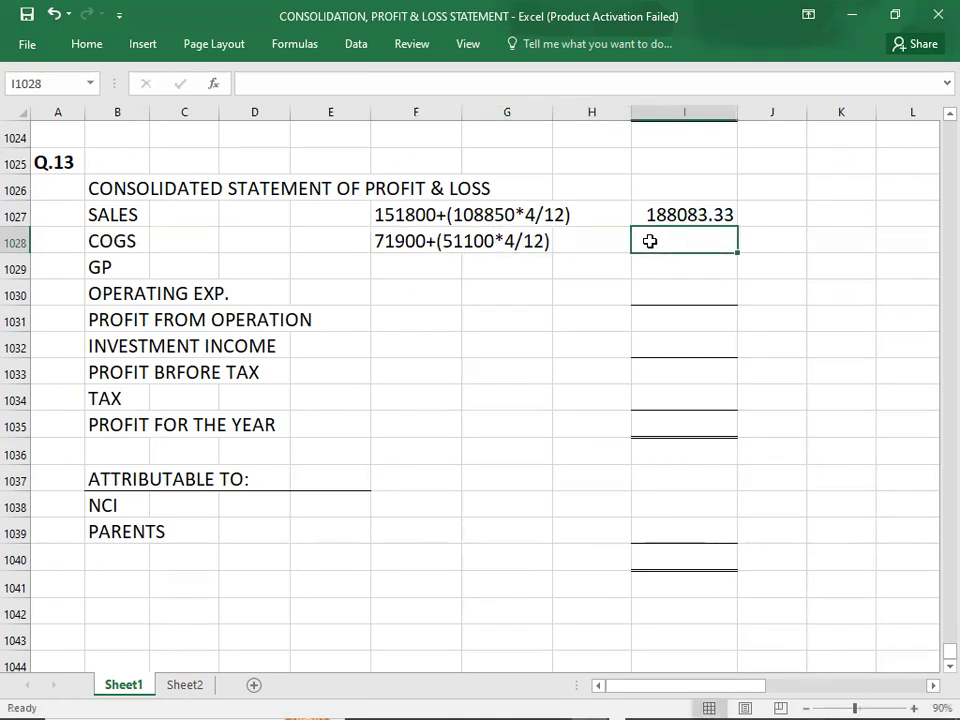
text(-)
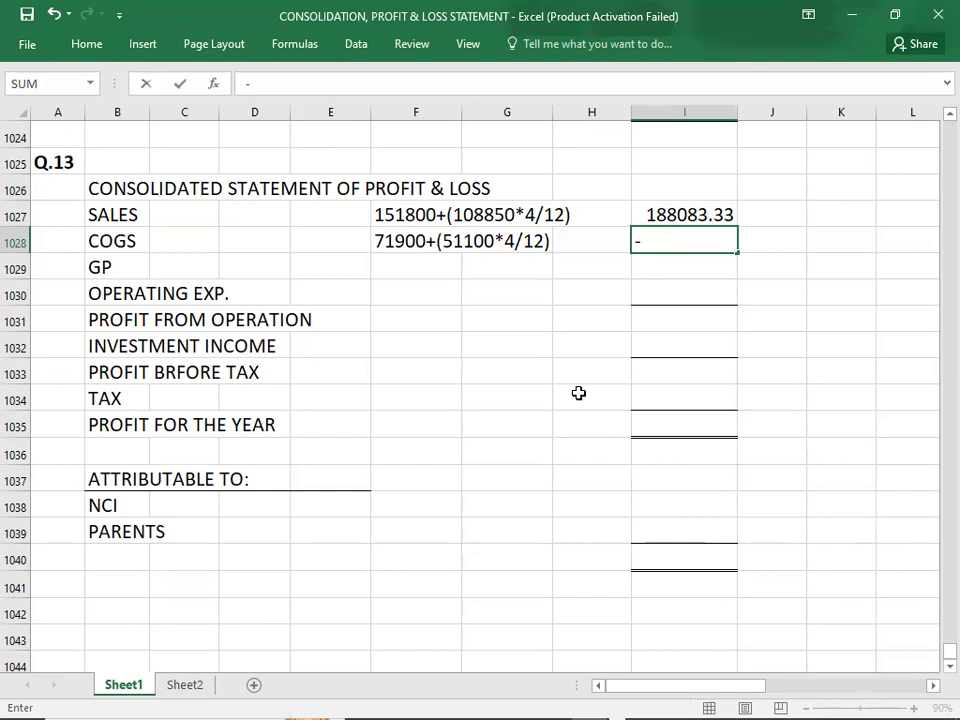
text(88933)
key(Return)
Sum the sales and COGS amounts in I1027:I1028 and enter 99150.33 as GP in I1029
key(Left)
key(Left)
key(Left)
key(Right)
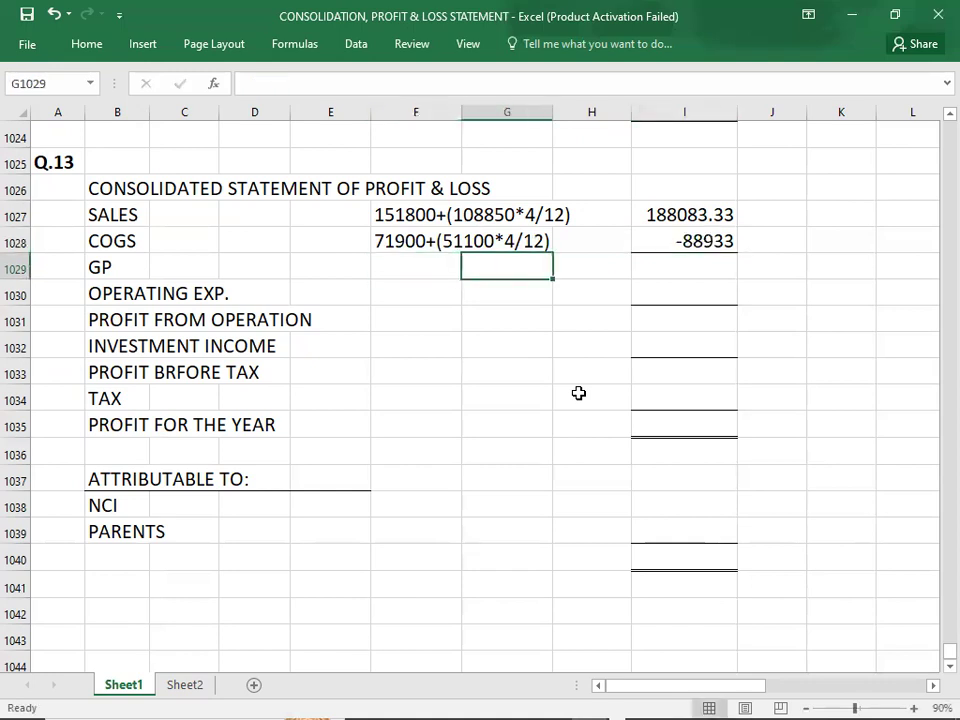
key(Up)
key(Right)
key(Right)
key(Up)
key(shift+Down)
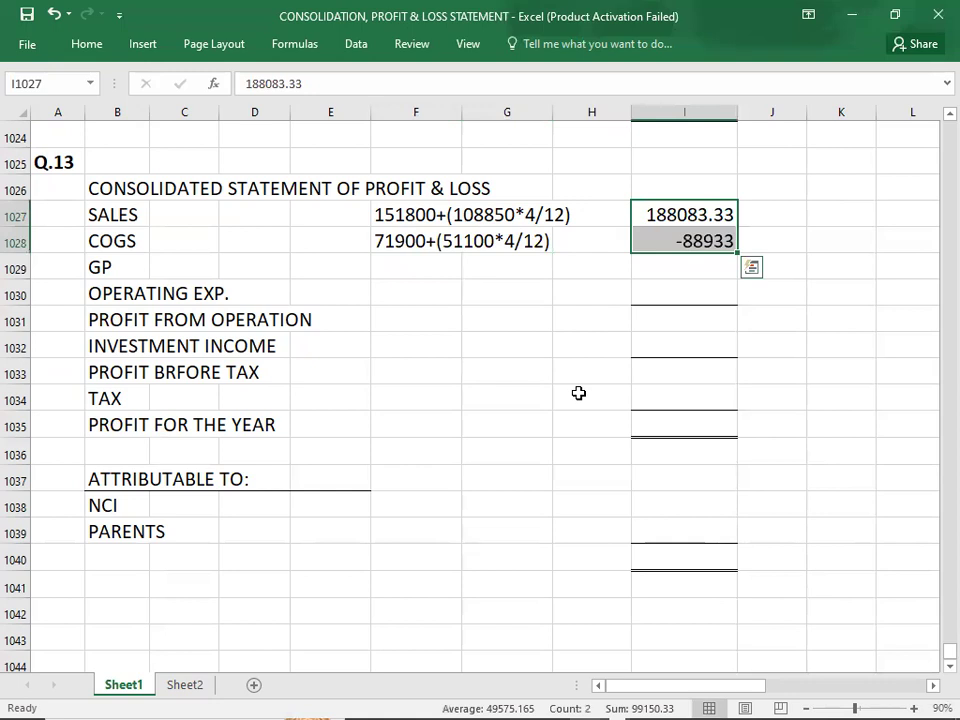
key(Down)
key(Down)
text(99150.33)
key(Return)
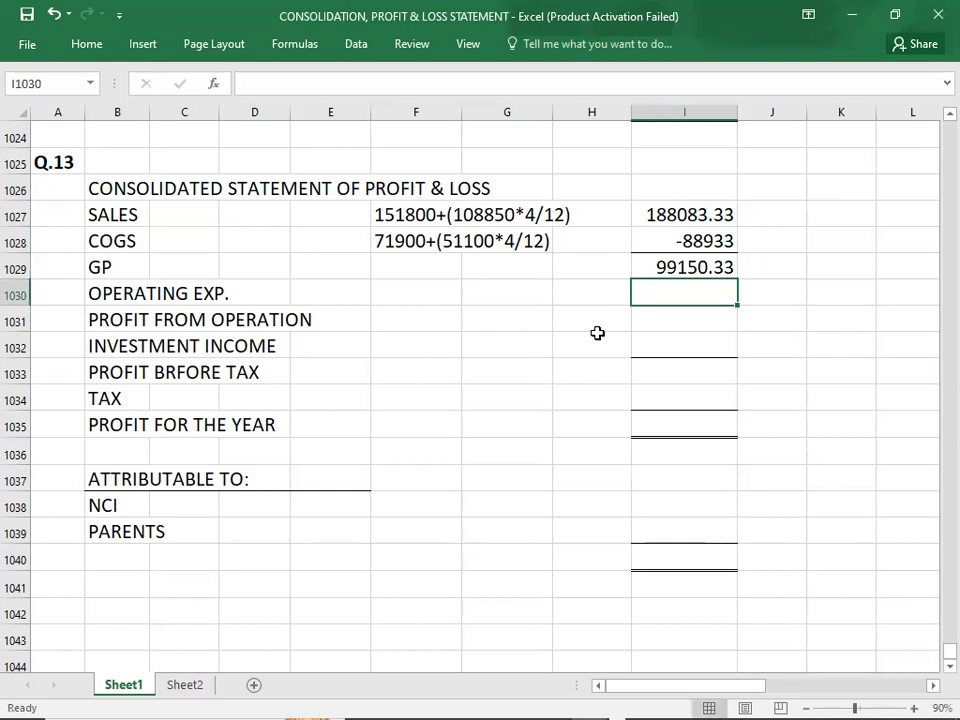
Correct the consolidated COGS in I1028 to -88933.33 and the GP in I1029 to 99150
double_click(697, 241)
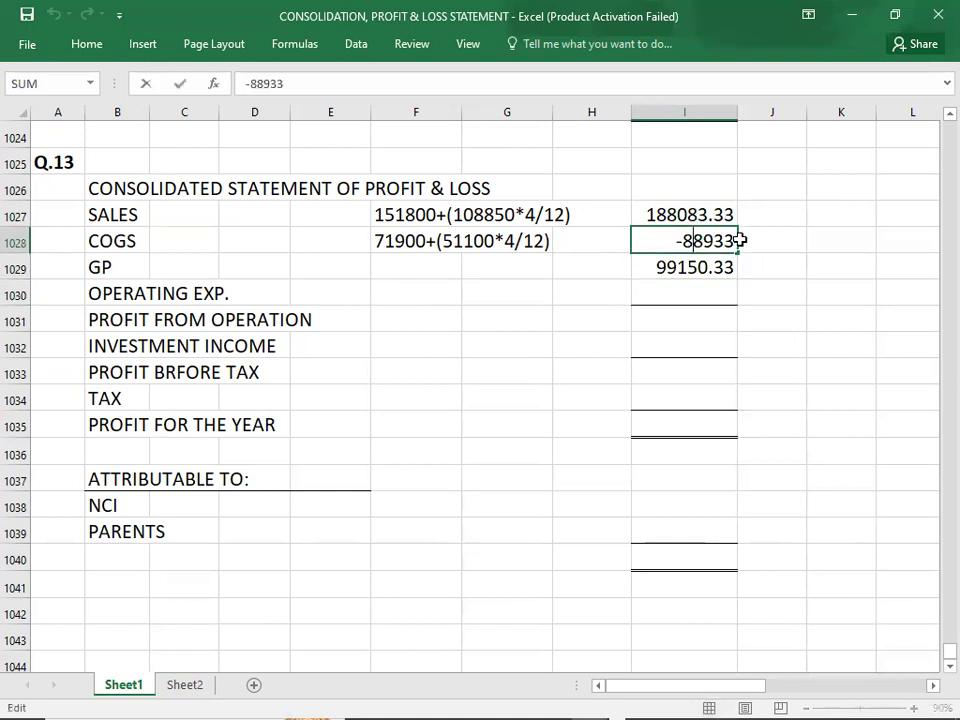
text(.33)
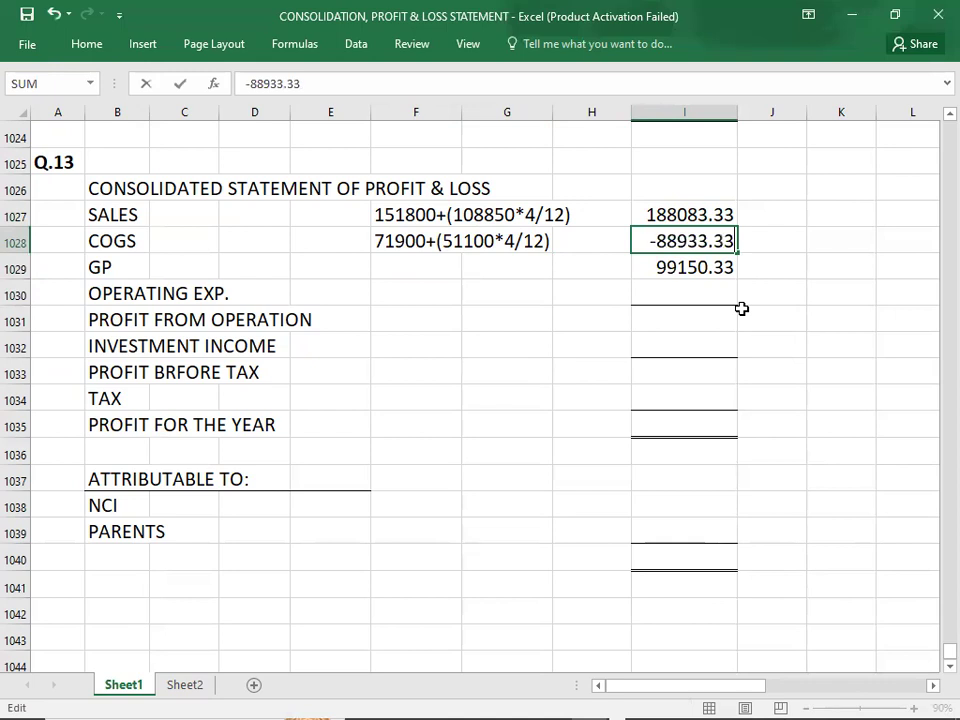
key(Return)
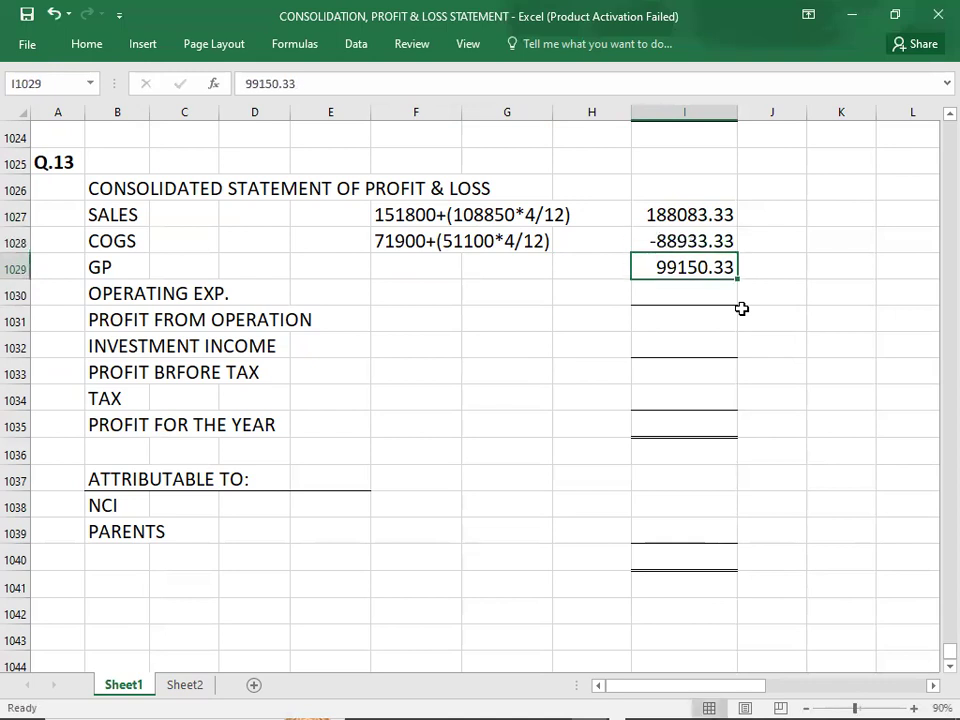
text(99150)
key(Return)
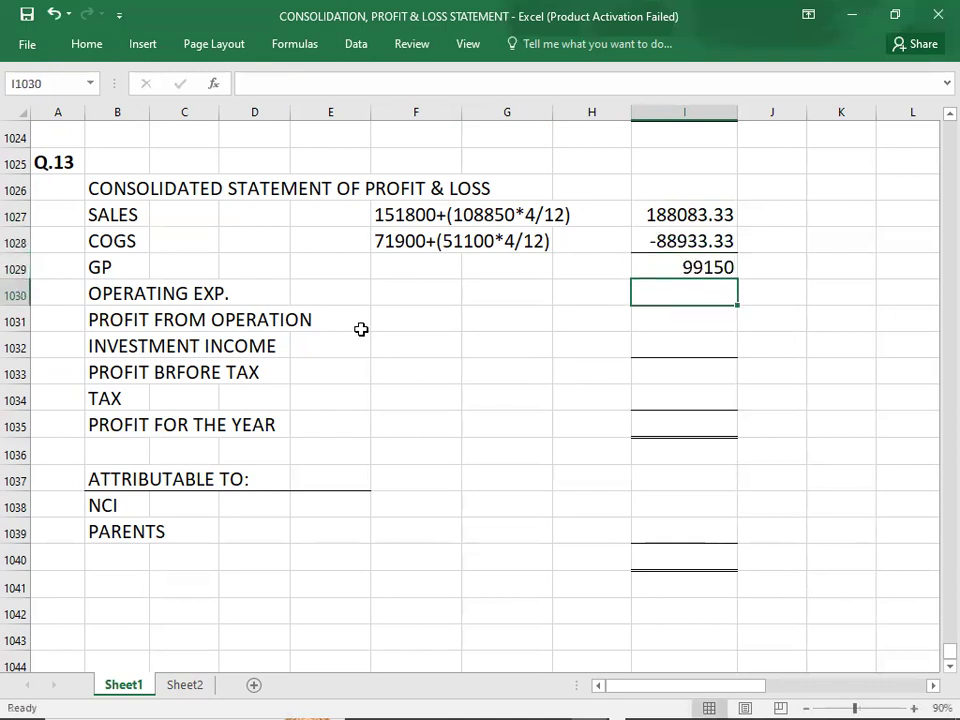
Write the operating expenses working 35600+(25650*4/12) in F1030, taking the P and S expenses from the PDF
click(402, 283)
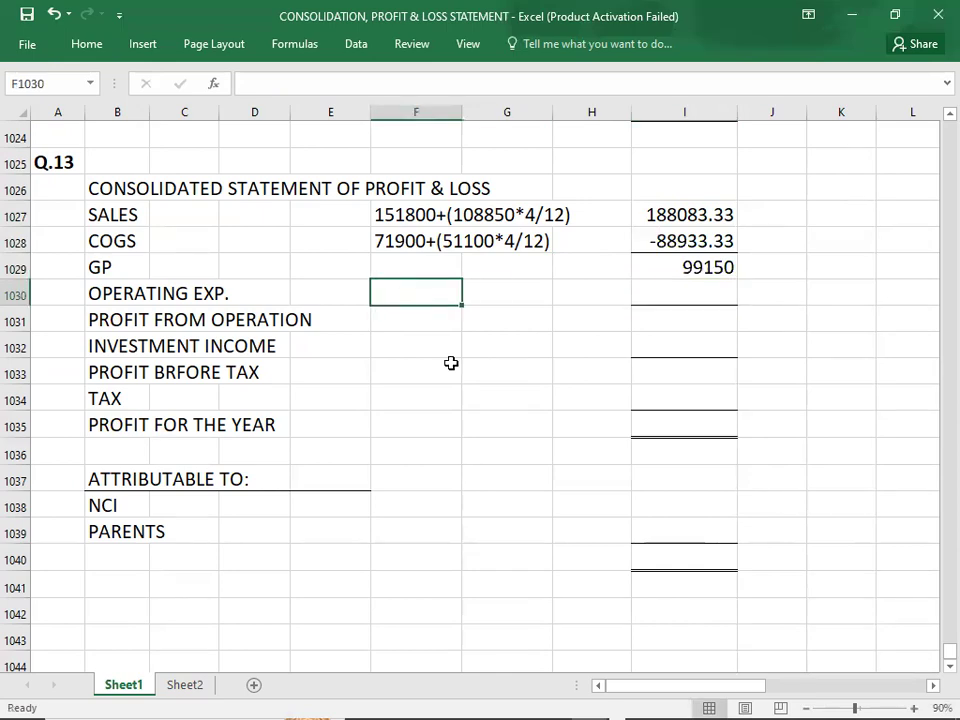
key(alt+Tab)
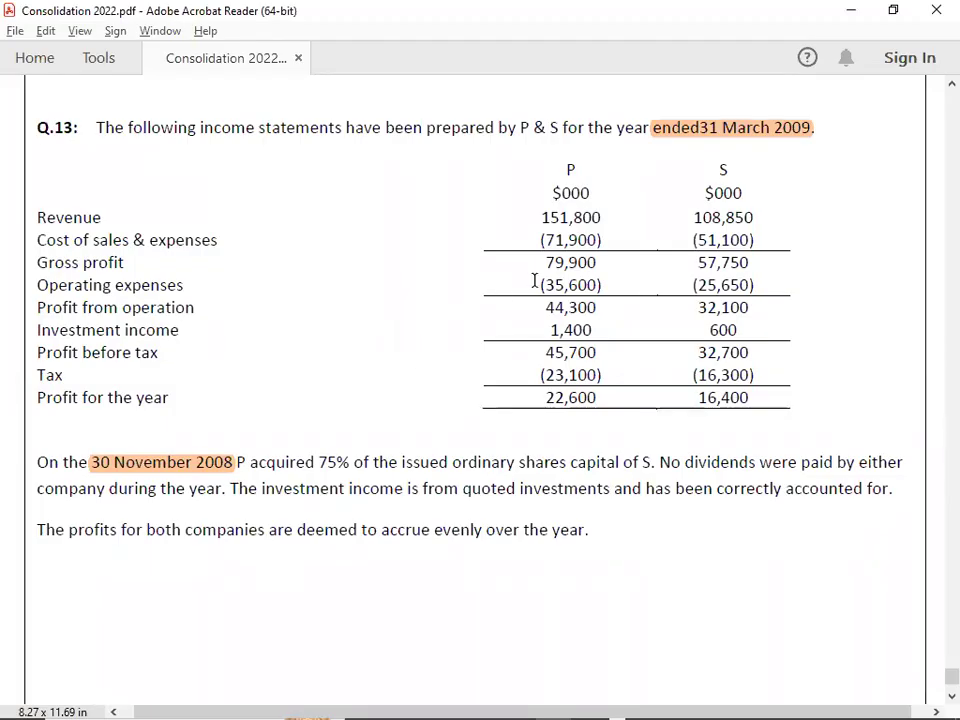
key(alt+Tab)
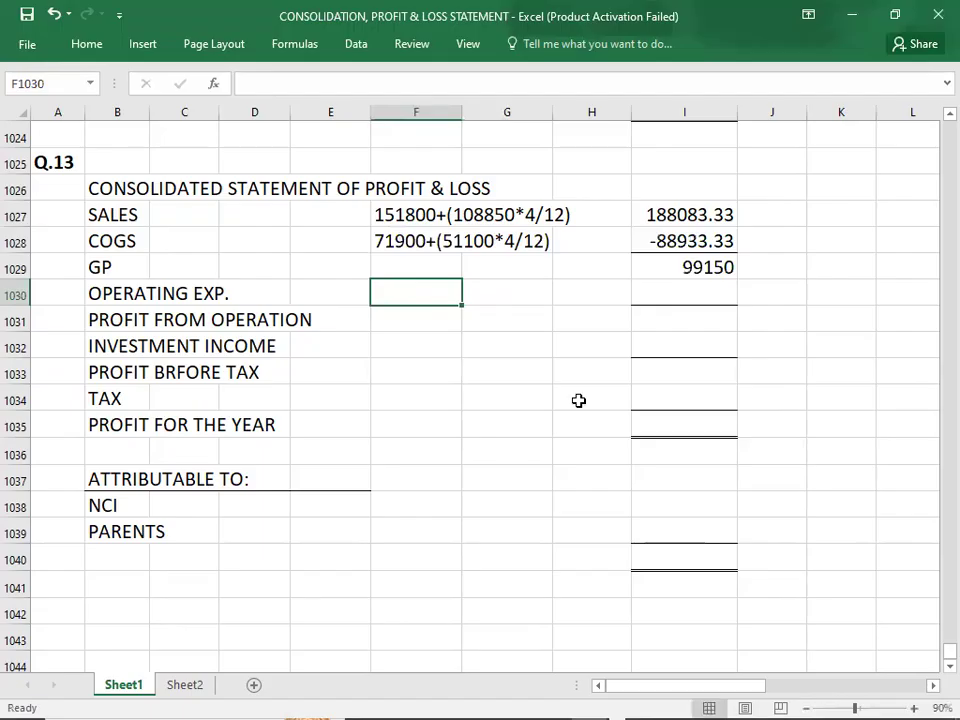
text(35600+()
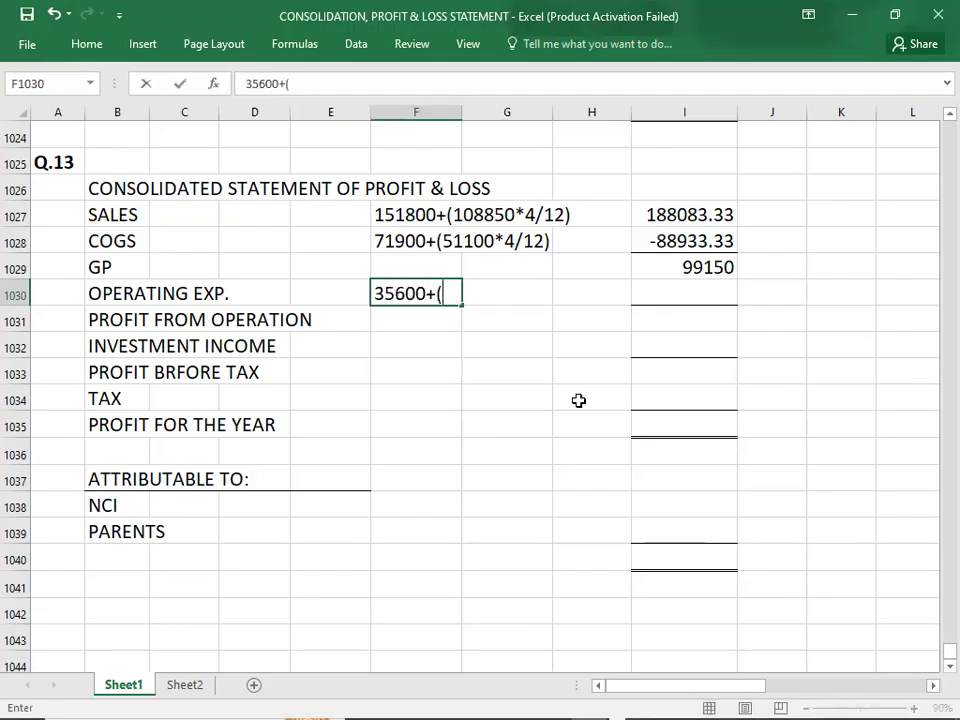
key(alt+Tab)
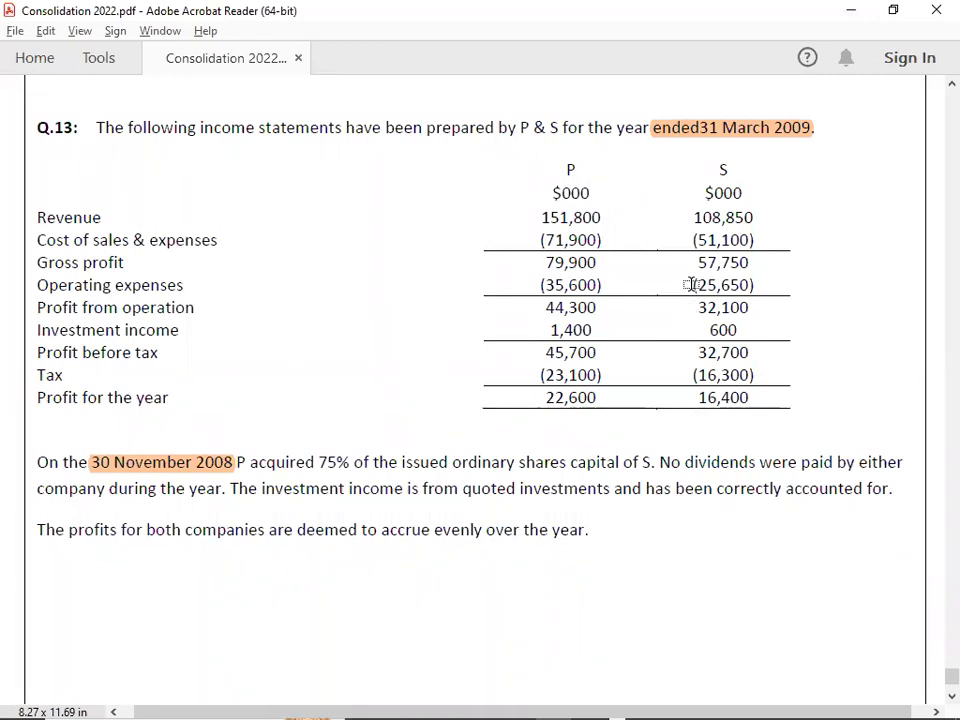
key(alt+Tab)
text(25650)
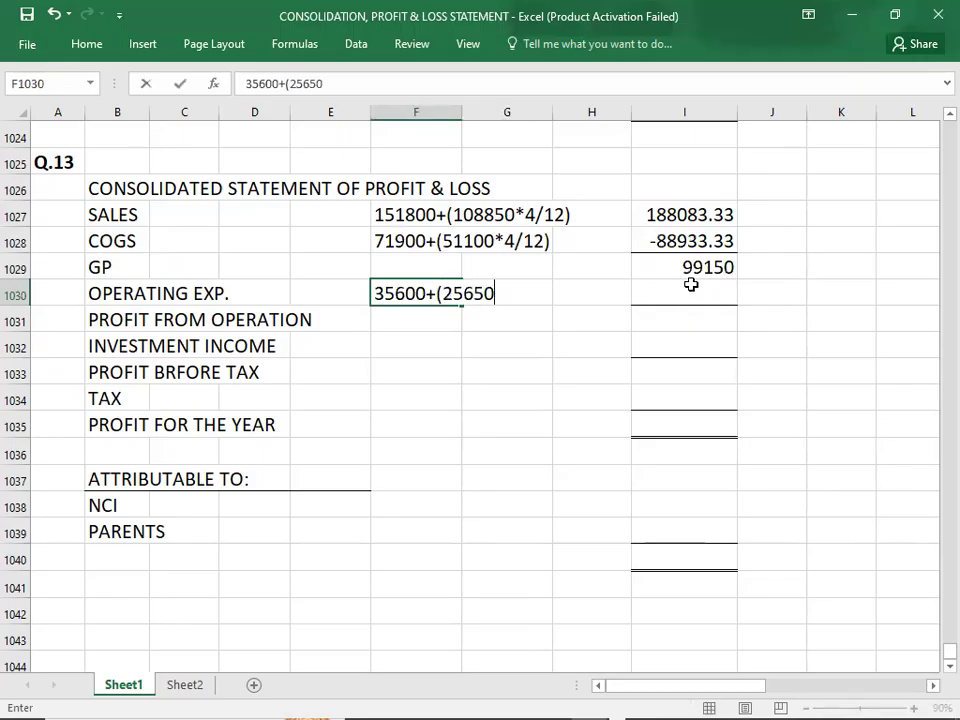
text(*4/12))
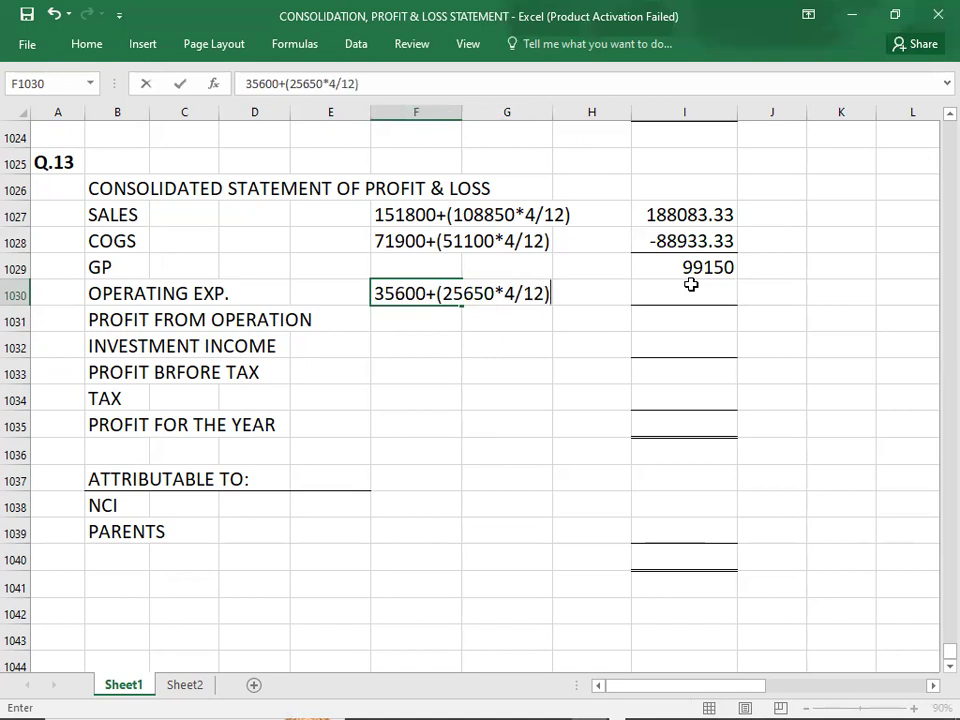
Enter -44150 as the consolidated operating expenses in I1030
key(Right)
key(Right)
key(Right)
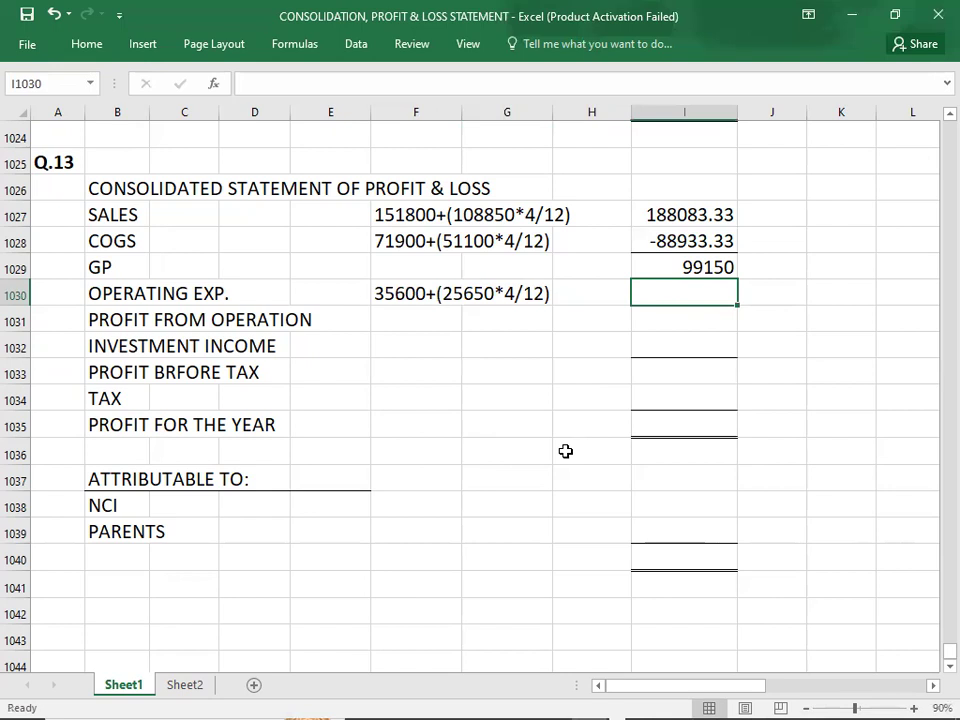
text(-441)
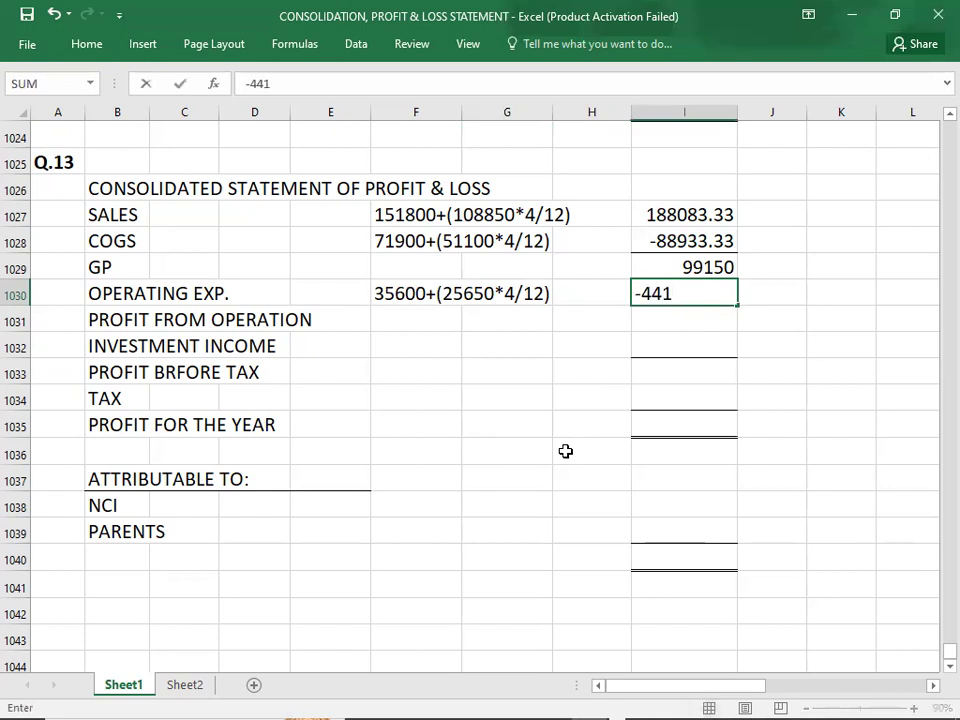
text(50)
key(Return)
key(Right)
key(Right)
key(Right)
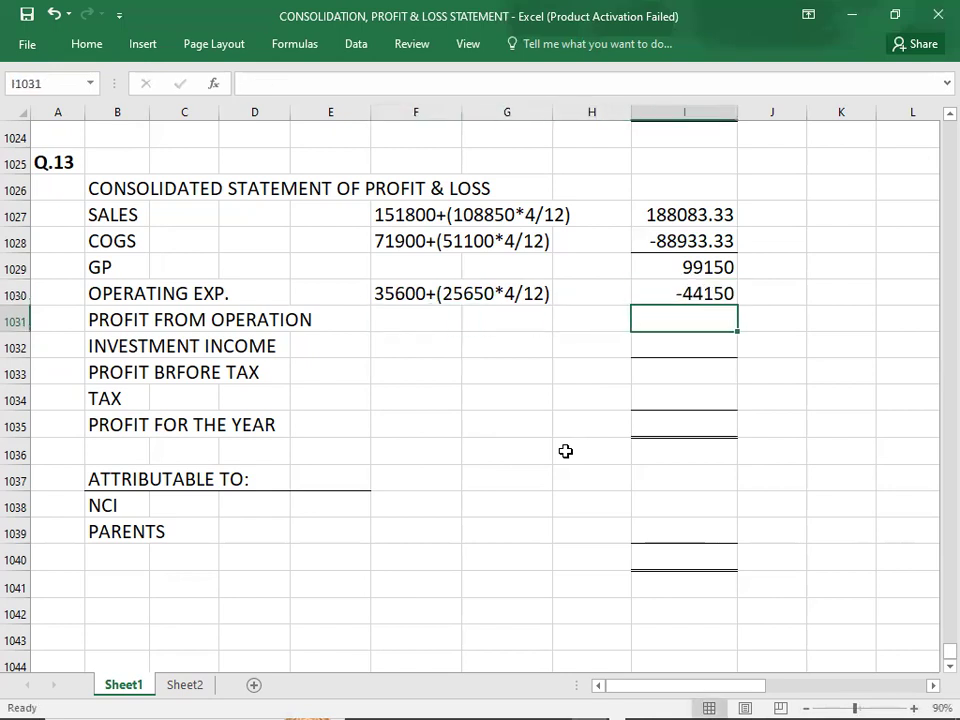
Sum the GP and operating expenses in I1029:I1030 and enter 55000 as profit from operation in I1031
key(Up)
key(Up)
key(shift+Down)
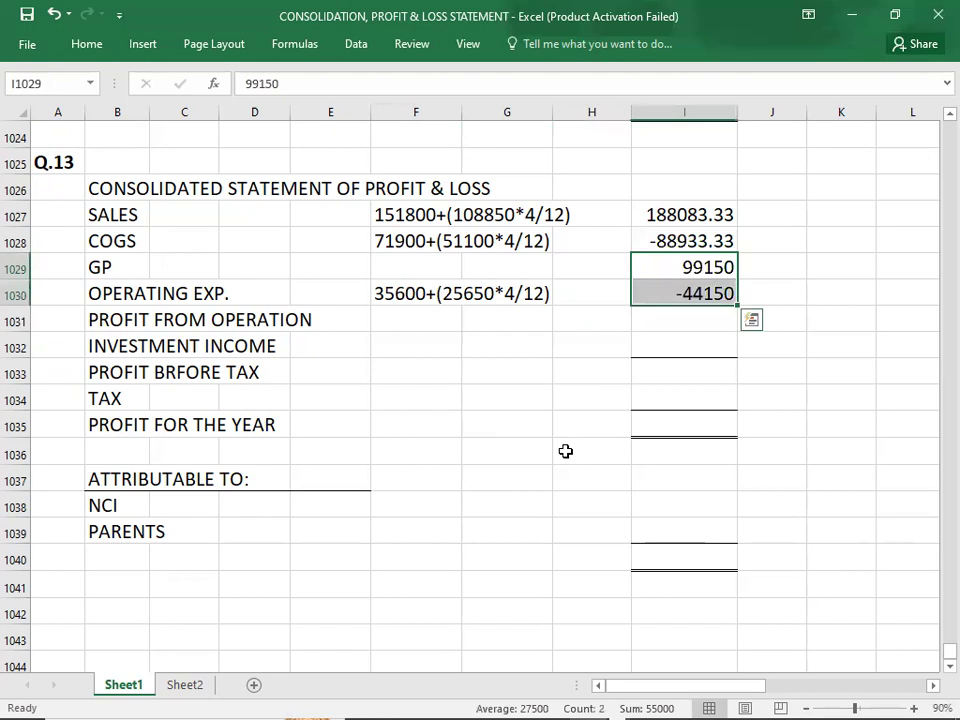
key(Down)
key(Down)
text(55000)
key(ctrl+Return)
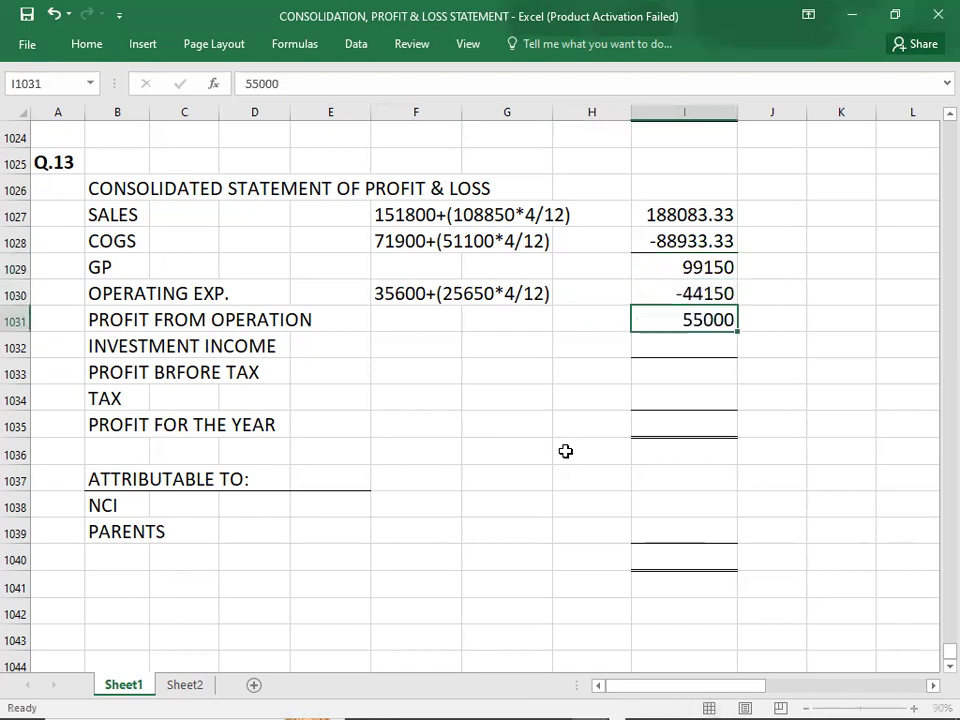
Write the investment income working 1400+(600*4/12) in F1032, taking the P and S income from the PDF
key(Down)
key(Left)
key(Left)
key(Left)
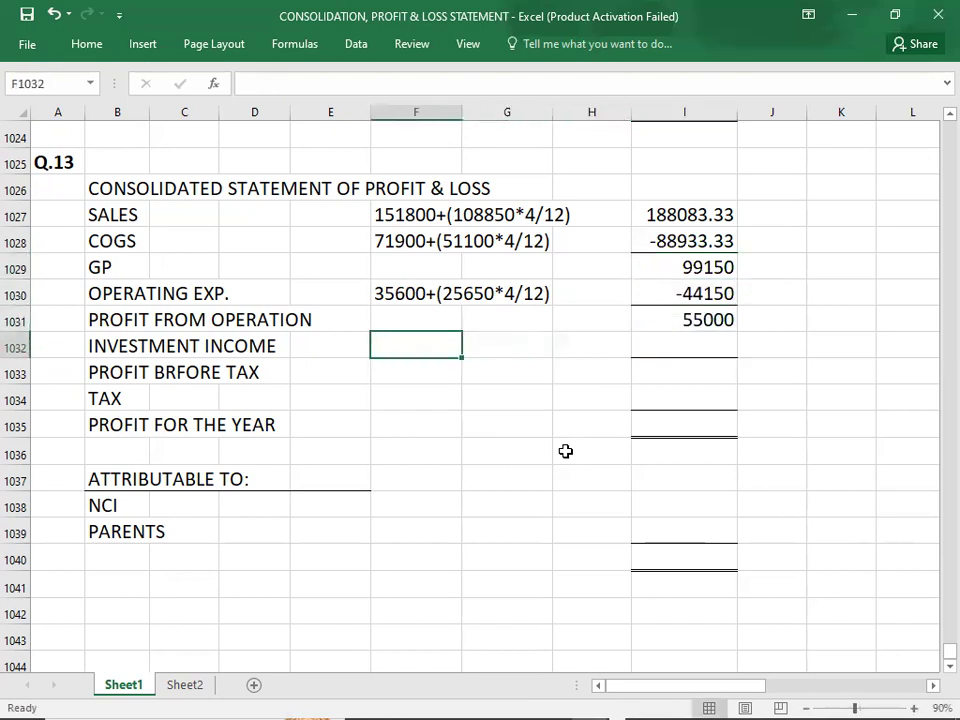
key(alt+Tab)
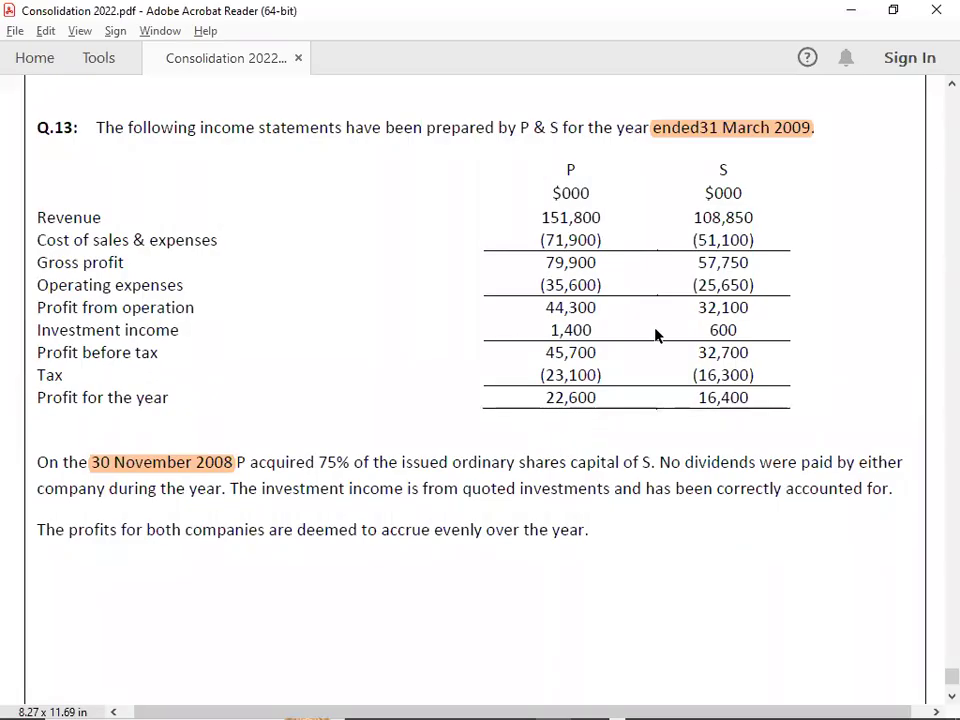
key(alt+Tab)
text(1400)
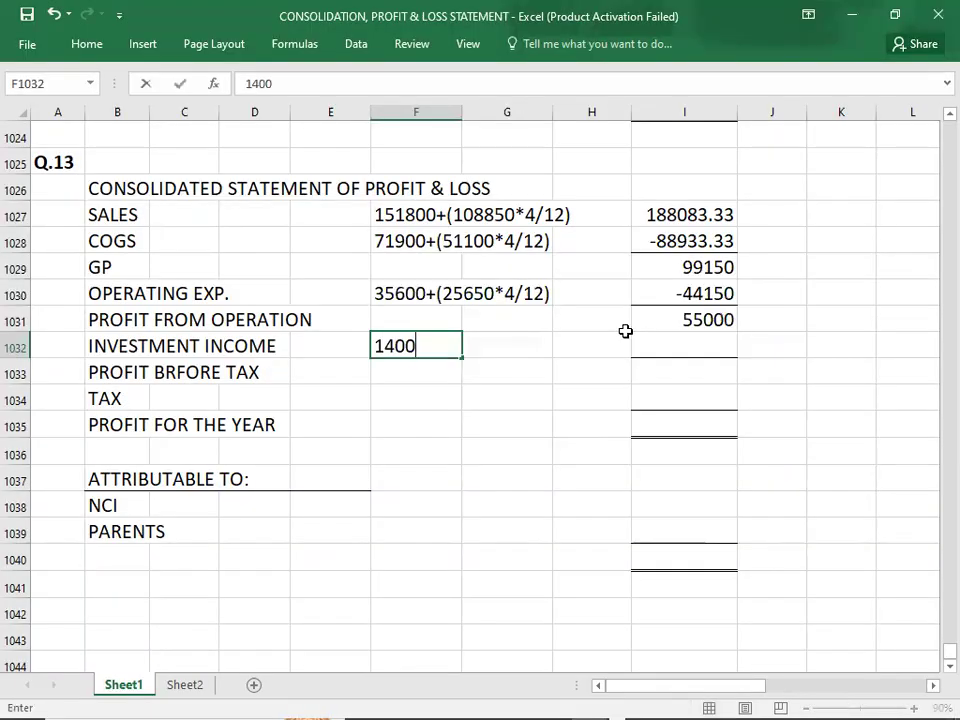
text(+(600*4/12))
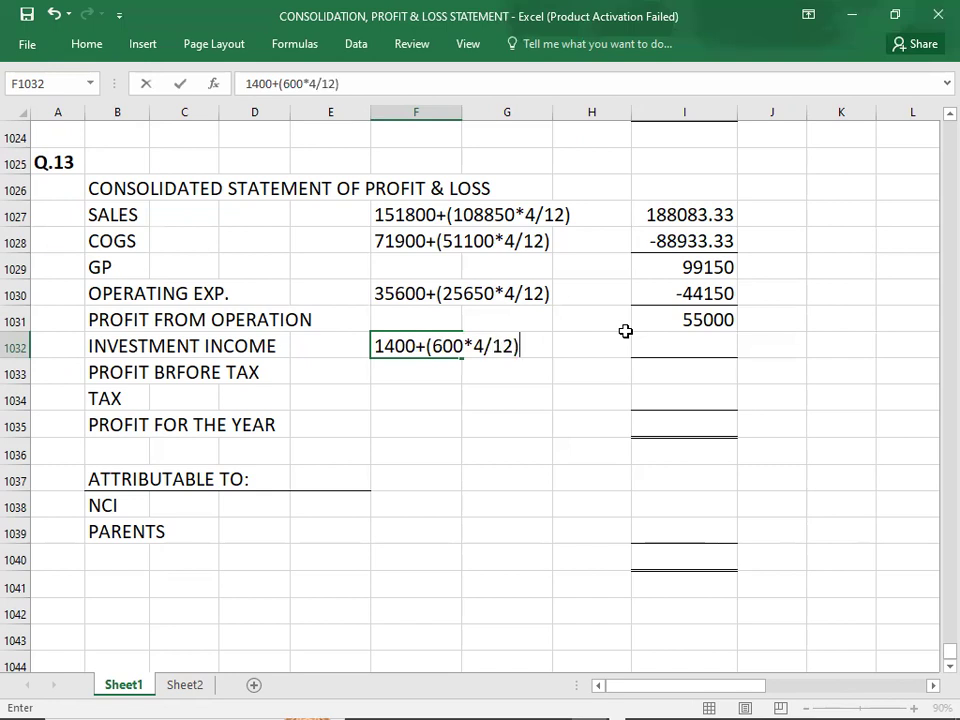
Enter 1600 as the consolidated investment income in I1032
click(624, 334)
key(Right)
text(1600)
key(Return)
key(Tab)
key(Tab)
key(Tab)
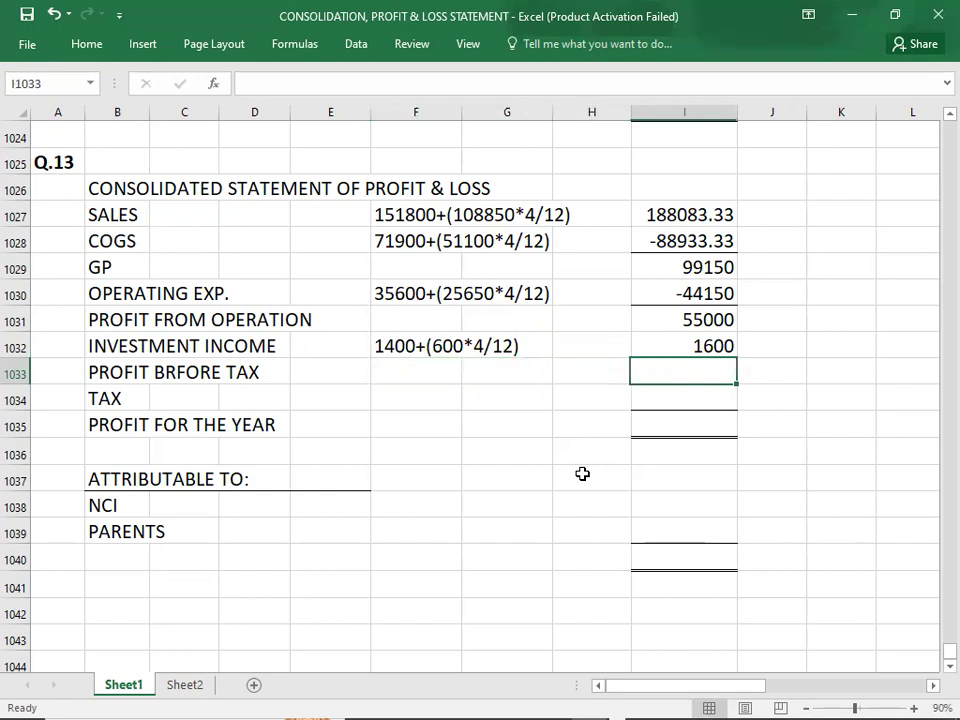
Enter 56600 as the profit before tax in I1033
text(56)
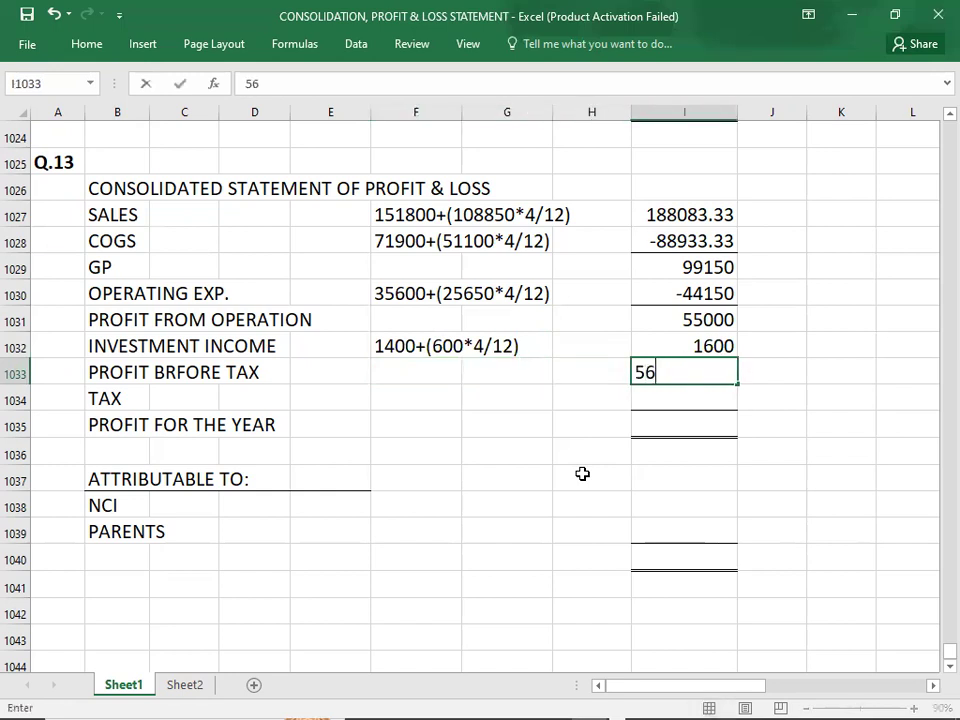
text(6000)
key(Return)
text(1)
text(5)
text(6)
key(BackSpace)
key(BackSpace)
key(BackSpace)
key(Up)
text(566)
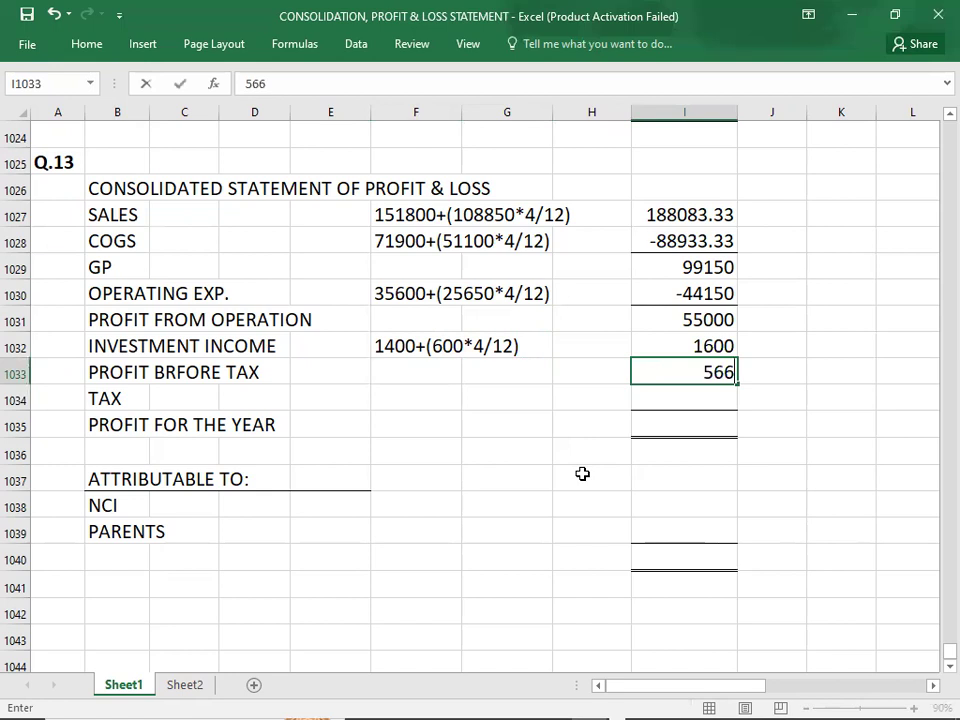
text(00)
key(Return)
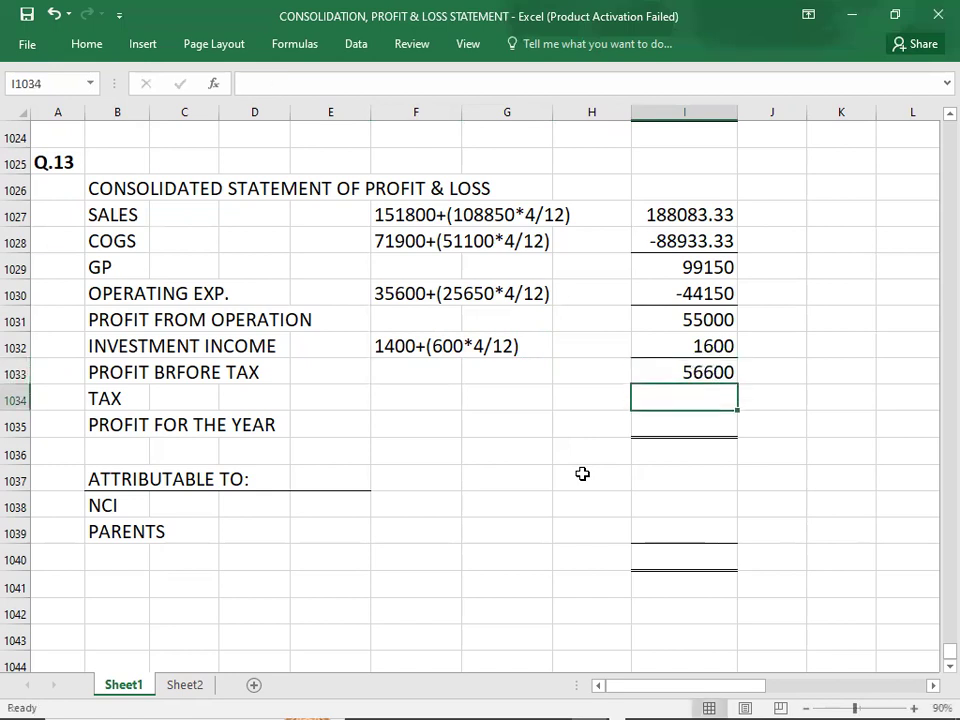
Write the tax working 23100+(1633*4/12) in F1034, looking up the P and S tax charges in the PDF
click(407, 400)
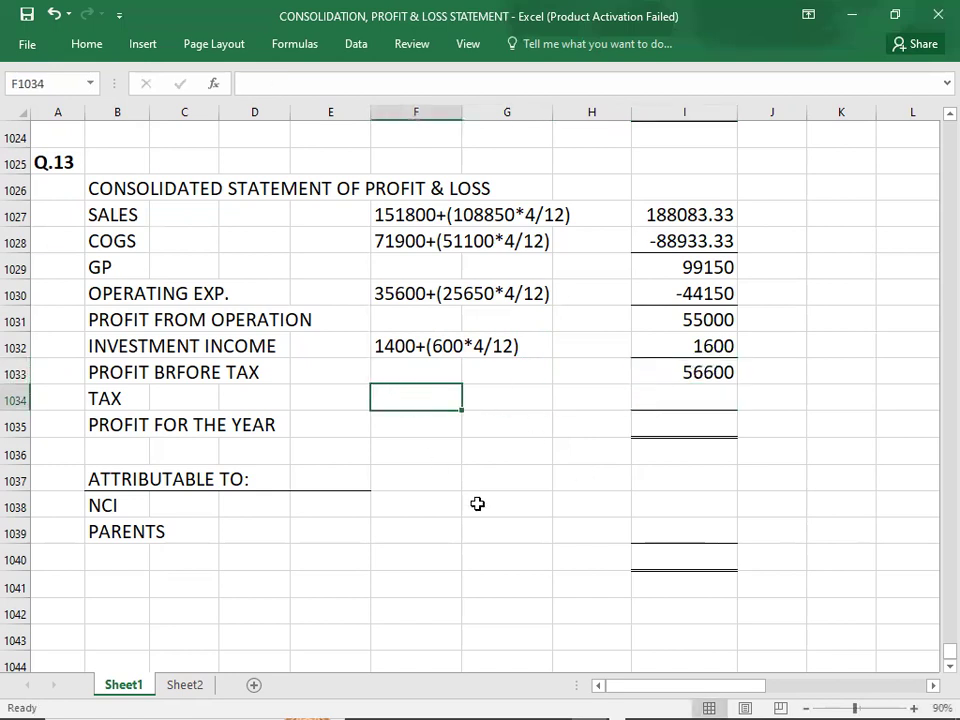
key(alt+Tab)
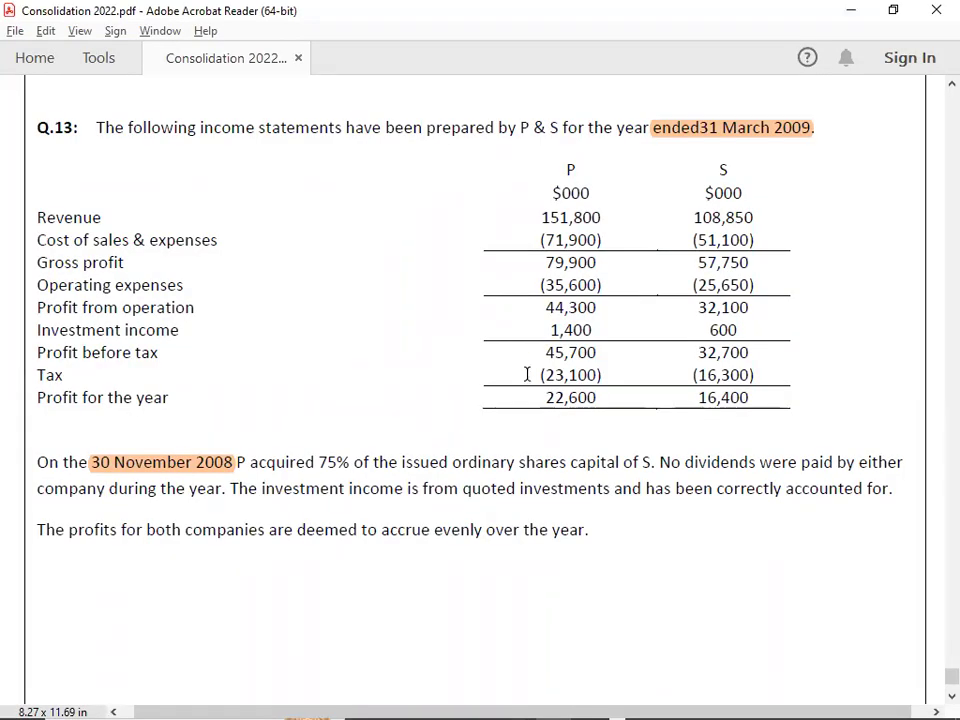
key(alt+Tab)
text(23100+()
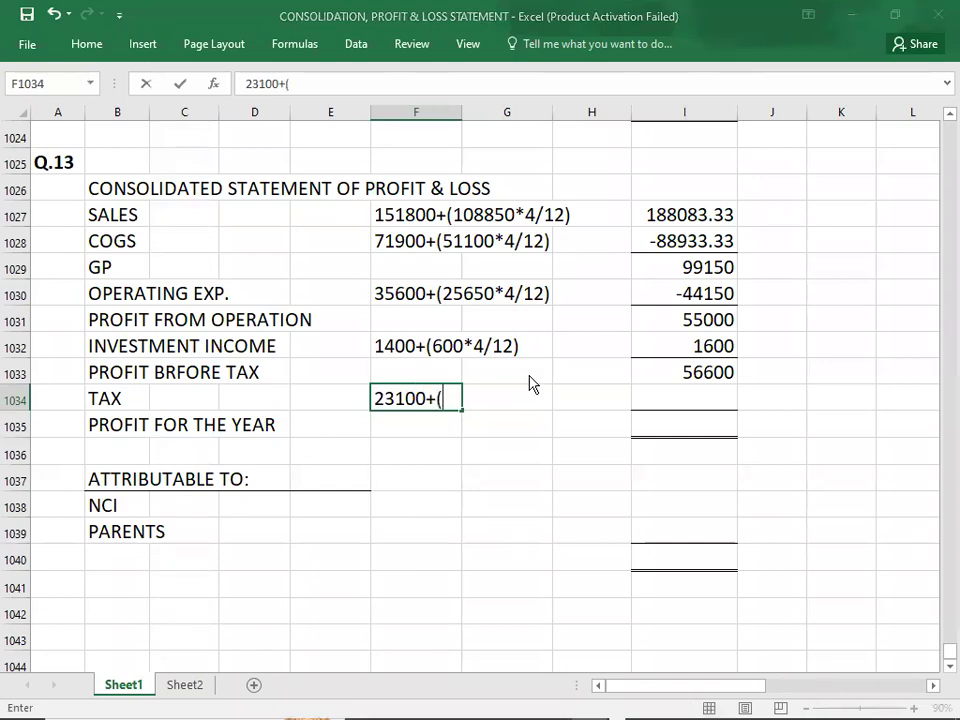
key(alt+Tab)
key(alt+Tab)
text(1633*4/12))
Enter -34000 as the consolidated tax in I1034
key(Right)
key(Right)
key(Right)
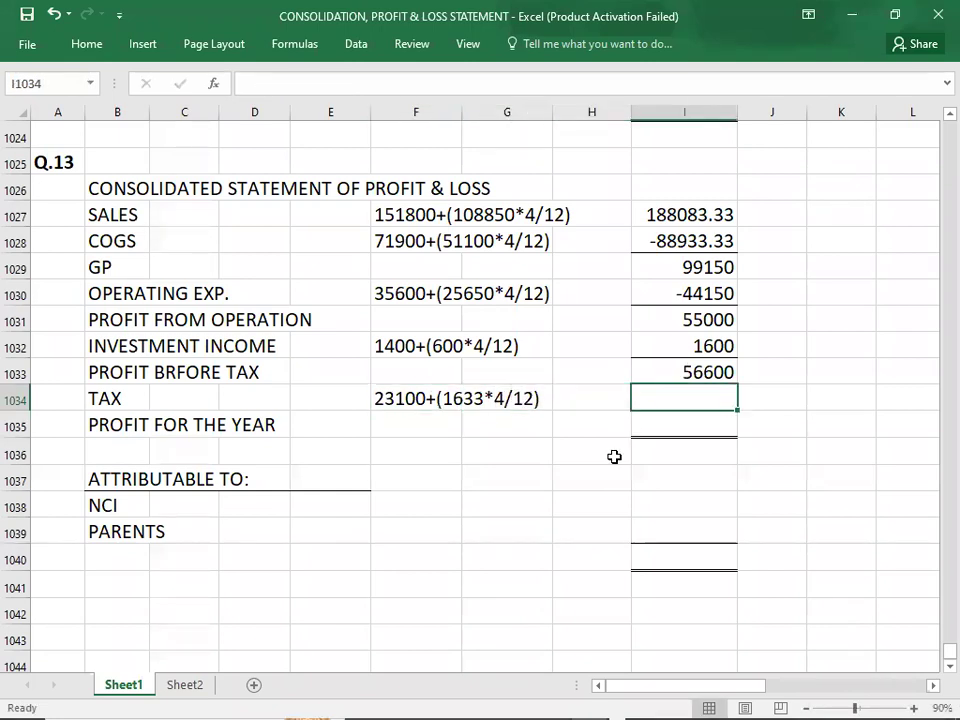
text(34000)
key(BackSpace)
key(BackSpace)
key(BackSpace)
key(BackSpace)
key(BackSpace)
text(-34000)
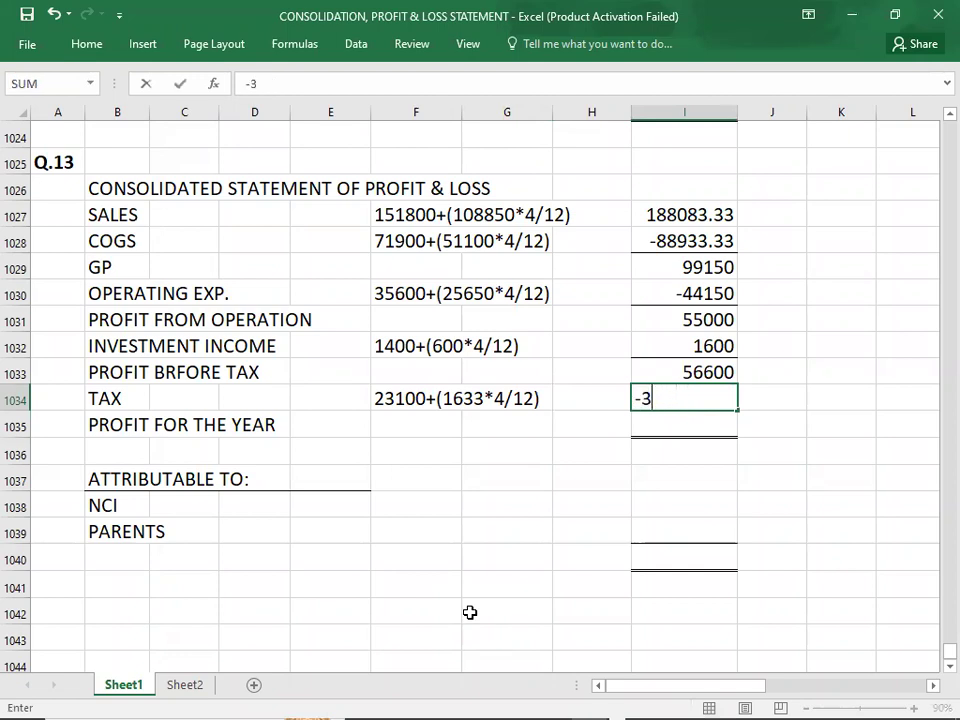
key(Return)
key(Right)
key(Right)
key(Right)
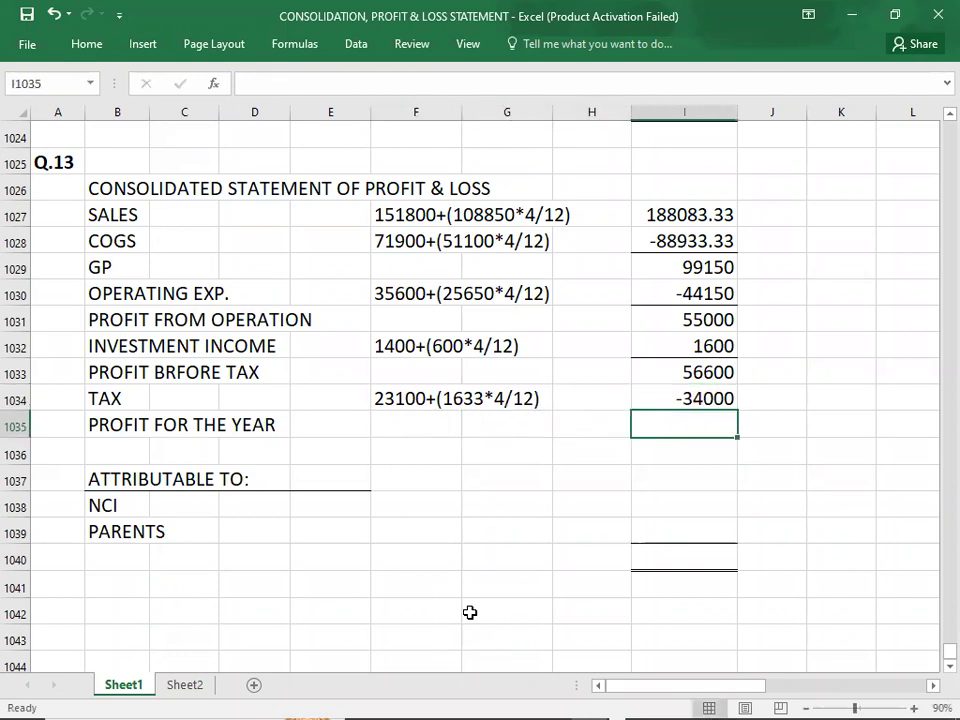
Sum the profit before tax and tax in I1033:I1034 and enter 22600 as profit for the year in I1035
key(Up)
key(Up)
key(shift+Down)
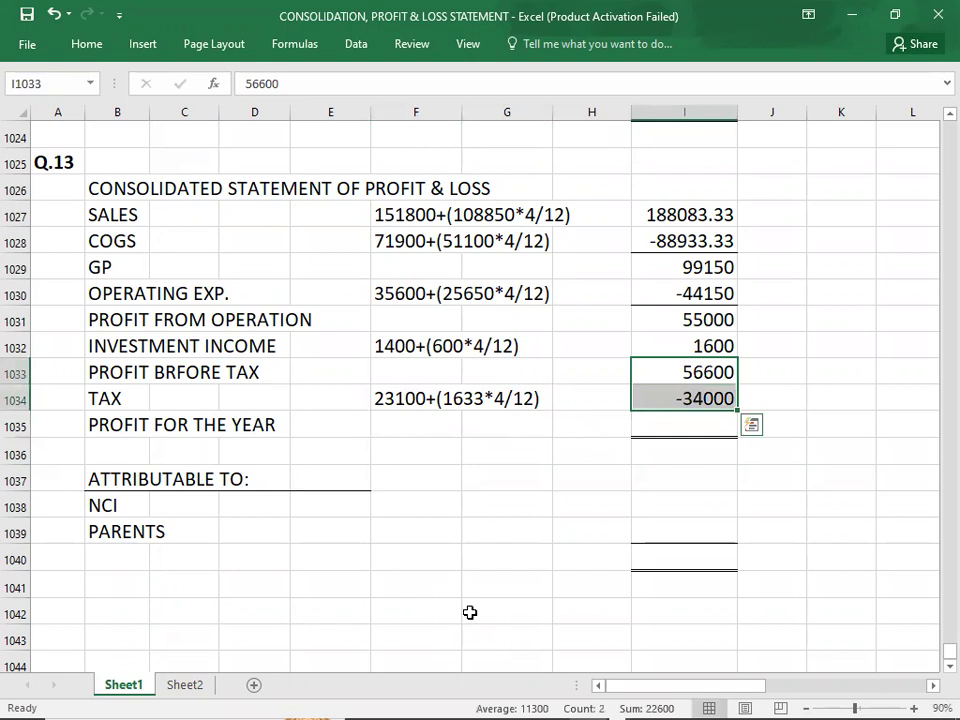
key(Down)
key(Down)
text(22600)
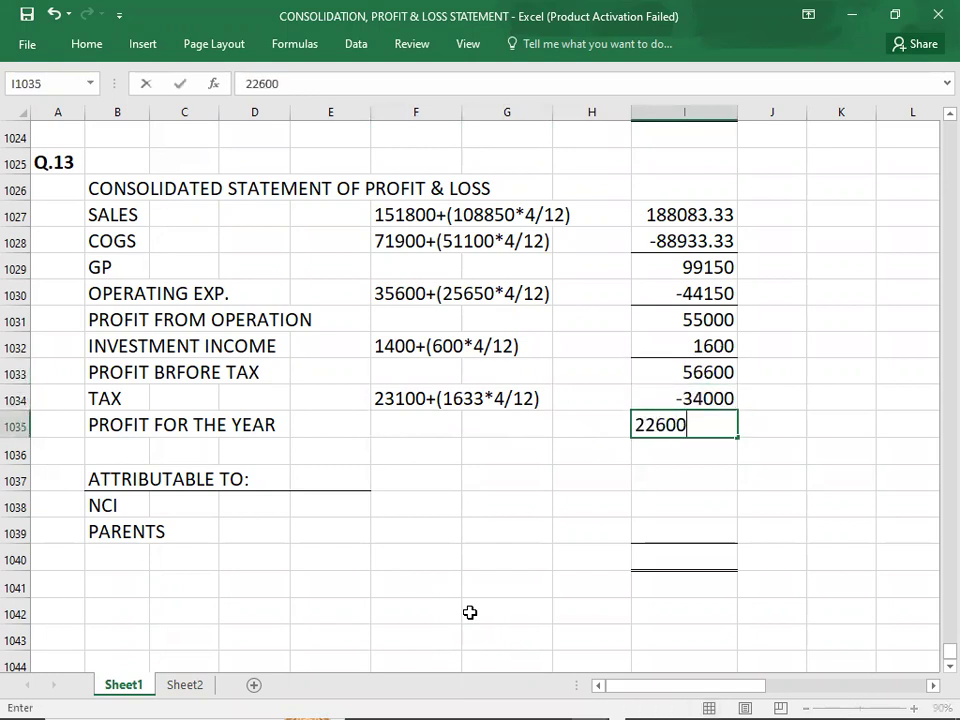
key(Return)
key(Left)
key(Left)
key(Left)
key(Left)
key(Left)
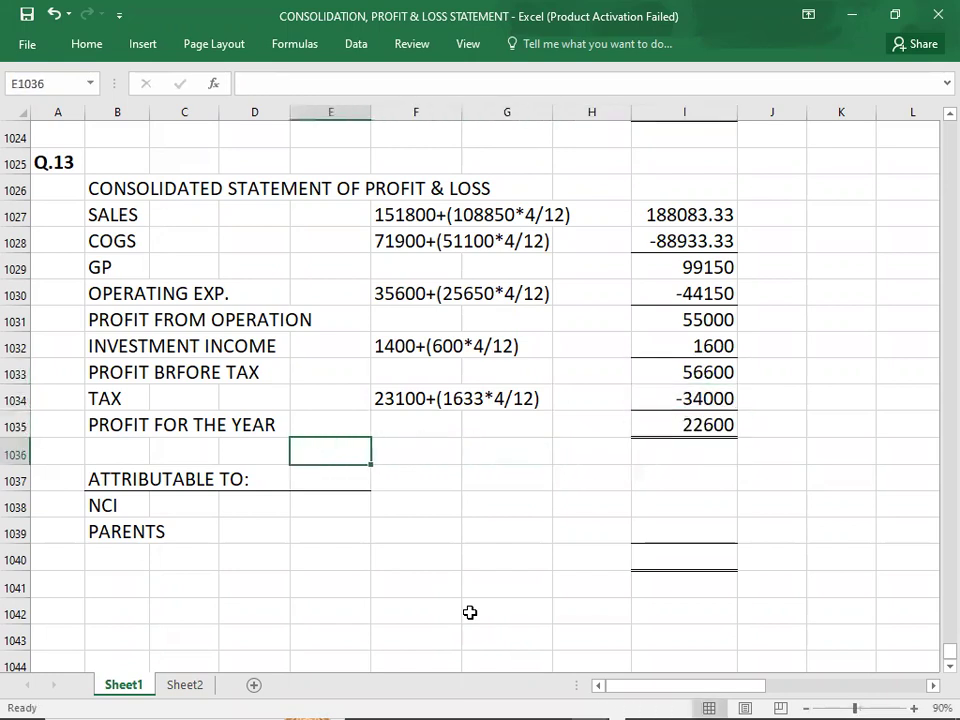
key(Down)
key(Down)
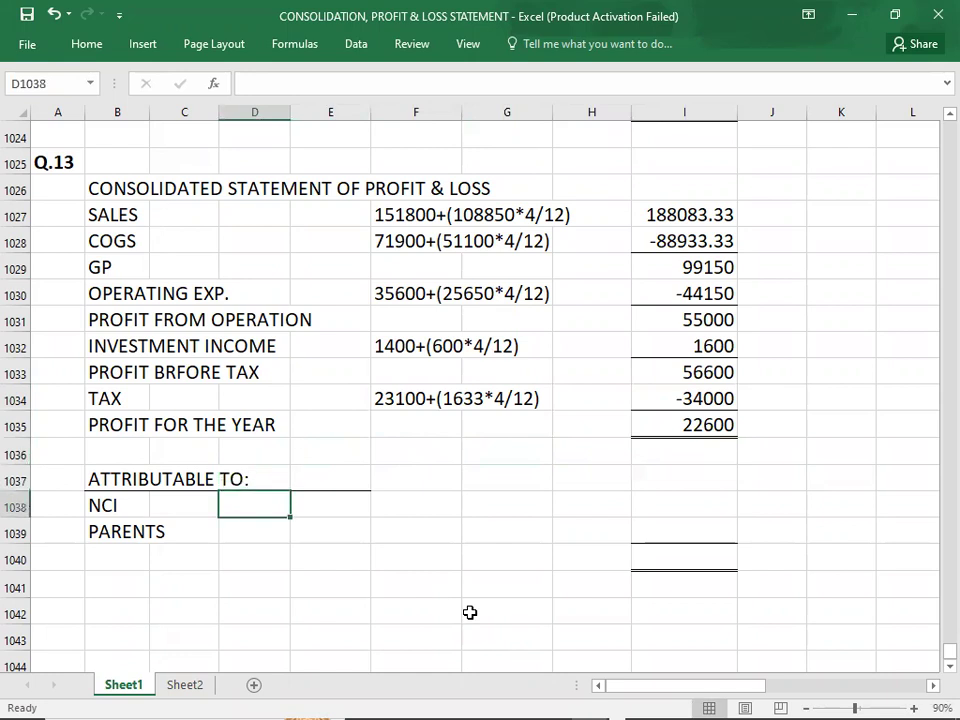
click(673, 373)
key(Down)
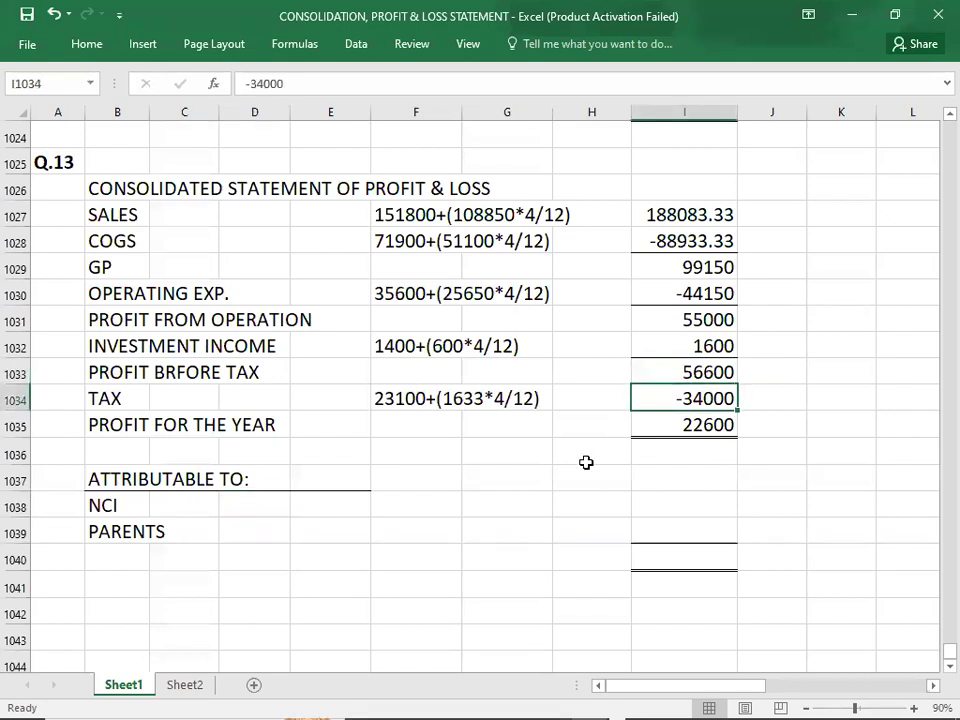
Clear the tax amount in I1034 and the profit for the year in I1035
key(Left)
key(Right)
key(Delete)
key(Down)
key(Delete)
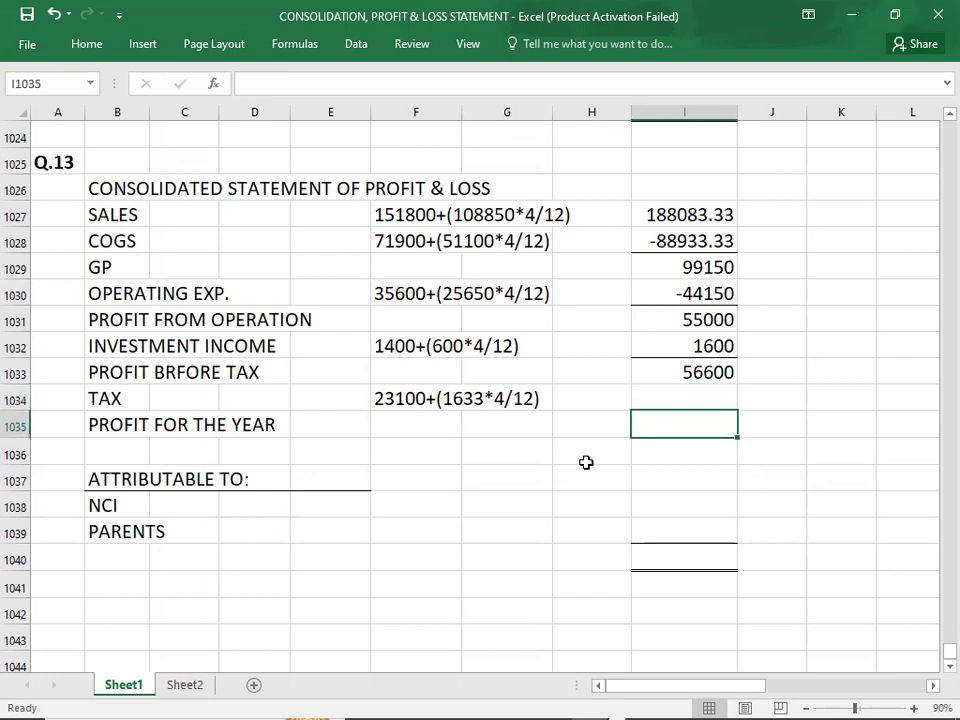
key(Up)
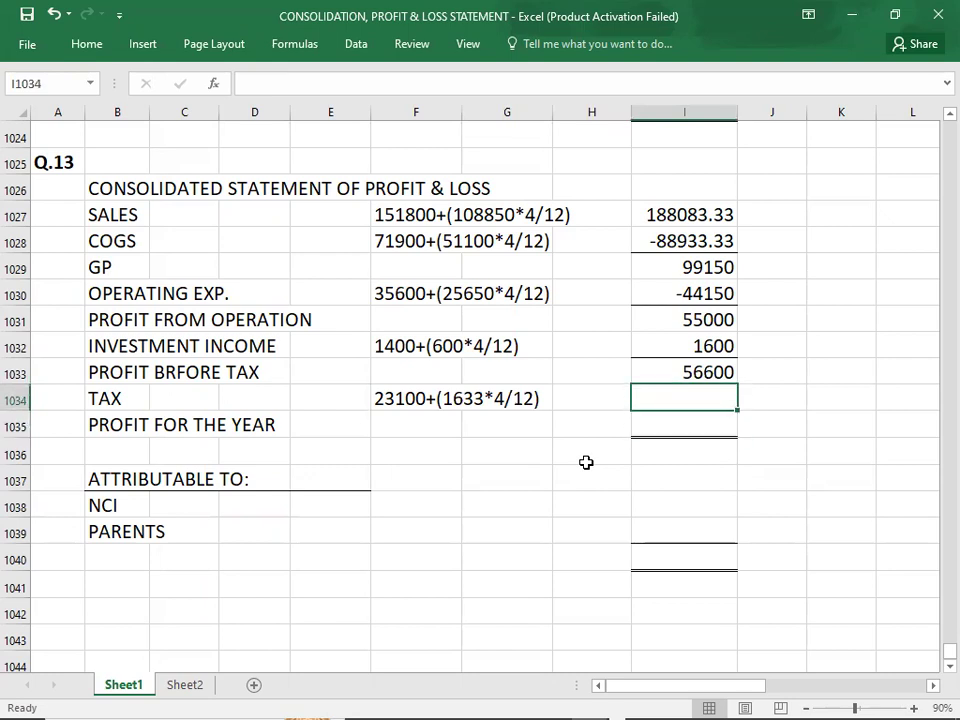
Correct the tax working in F1034 to 23100+(16300*4/12), checking S's tax charge in the PDF
key(alt+Tab)
key(alt+Tab)
double_click(426, 397)
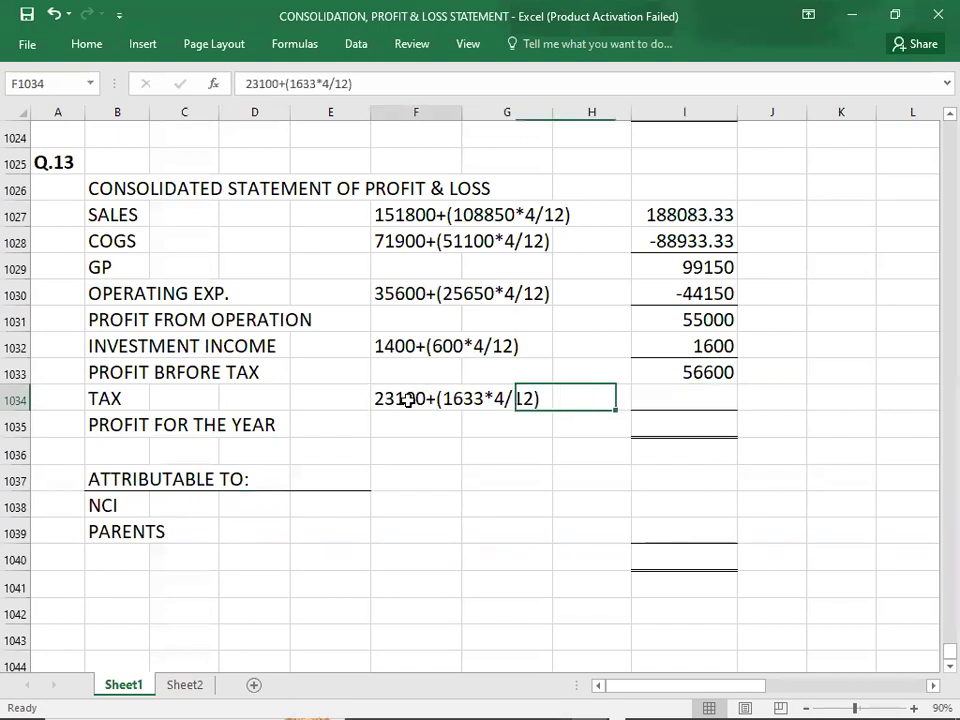
click(459, 400)
key(Delete)
key(Delete)
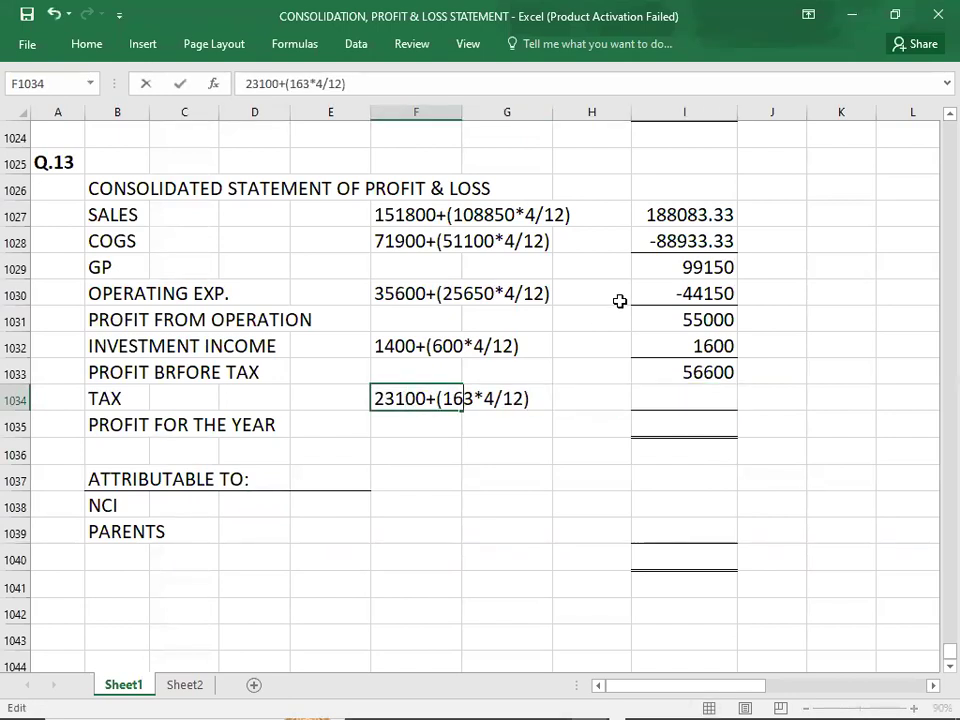
text(300)
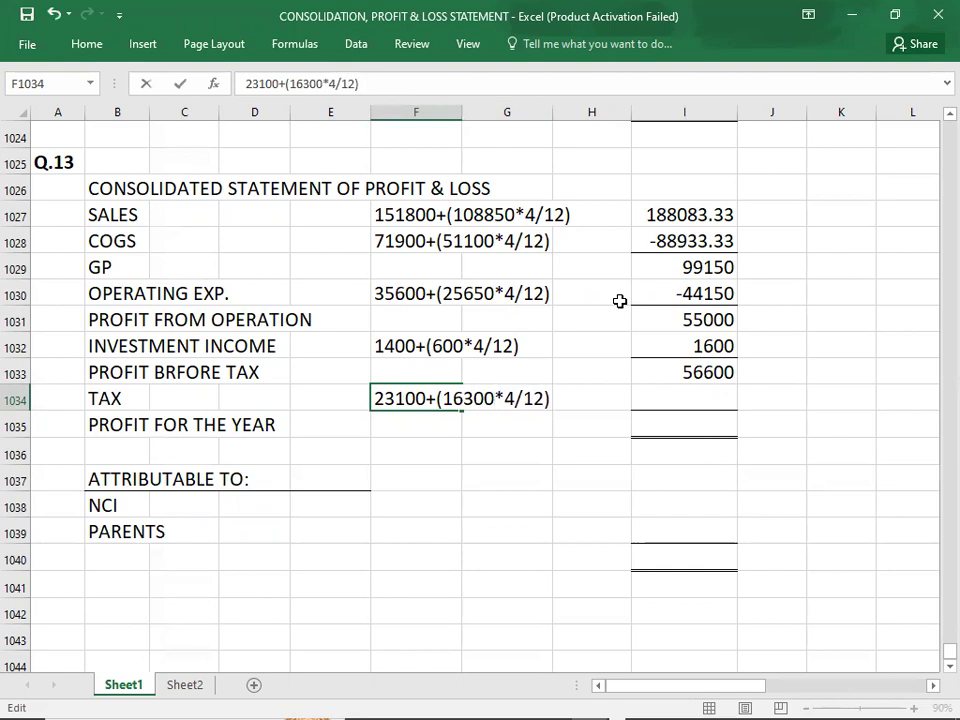
key(Tab)
Enter -28500 as the consolidated tax in I1034
key(Tab)
key(Tab)
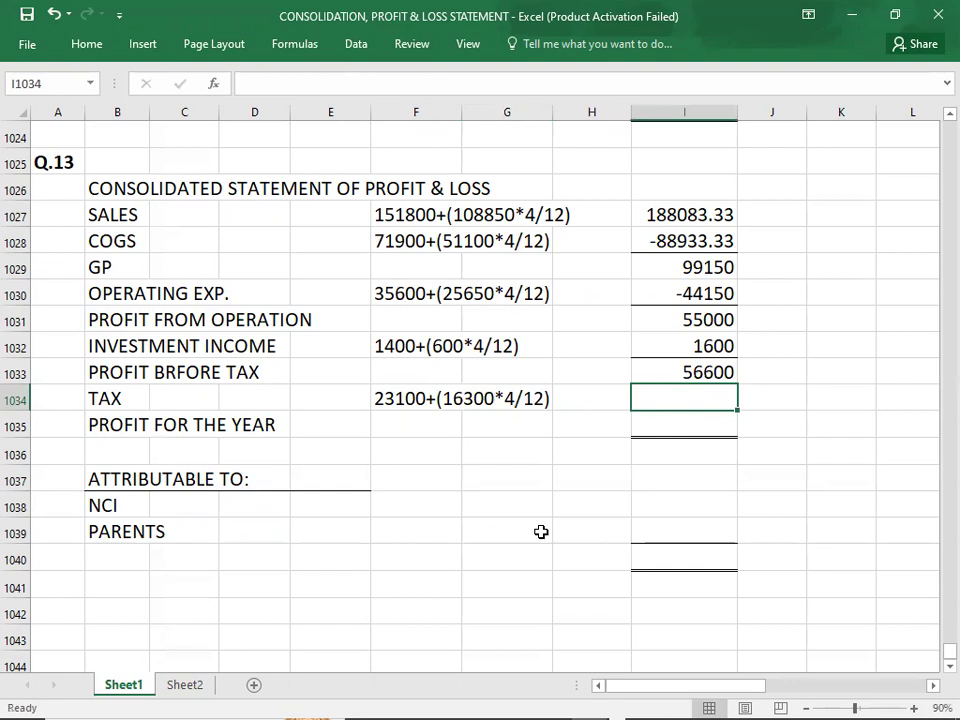
text(-28500)
key(Return)
Sum the profit before tax and tax in I1033:I1034 and enter 28100 as the profit for the year in I1035
key(Right)
key(Right)
key(Up)
key(Up)
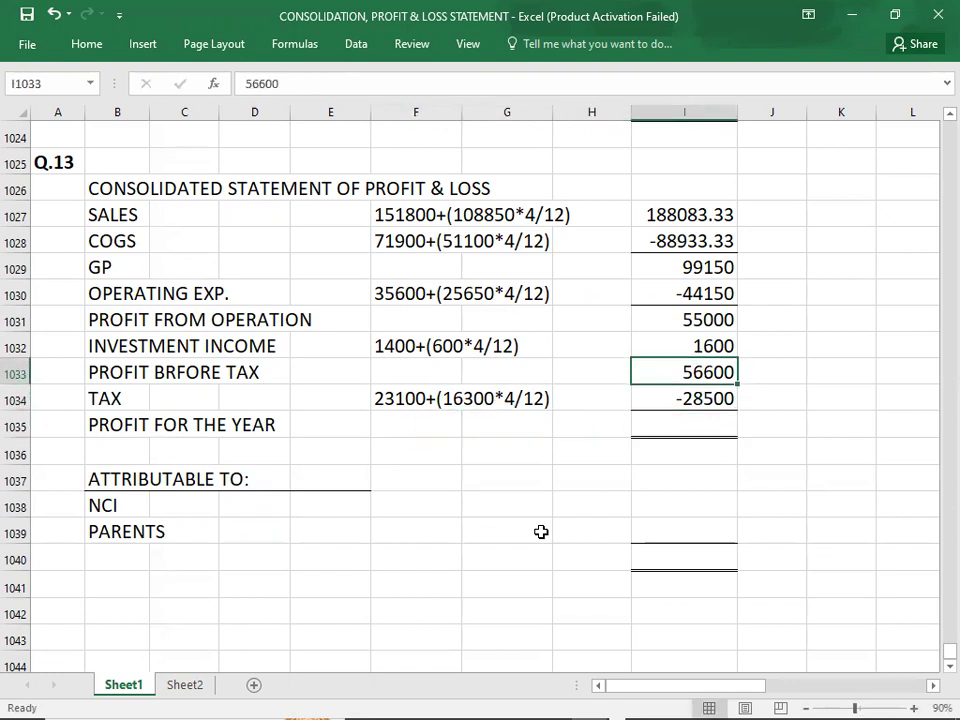
key(shift+Down)
key(Down)
key(Down)
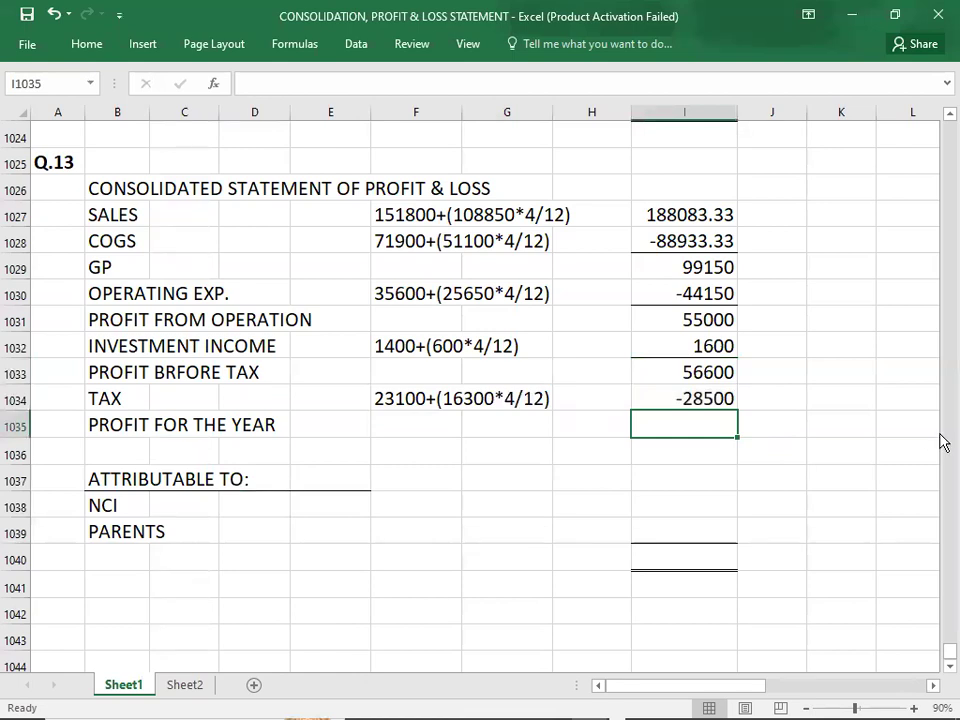
text(28100)
key(Return)
key(Up)
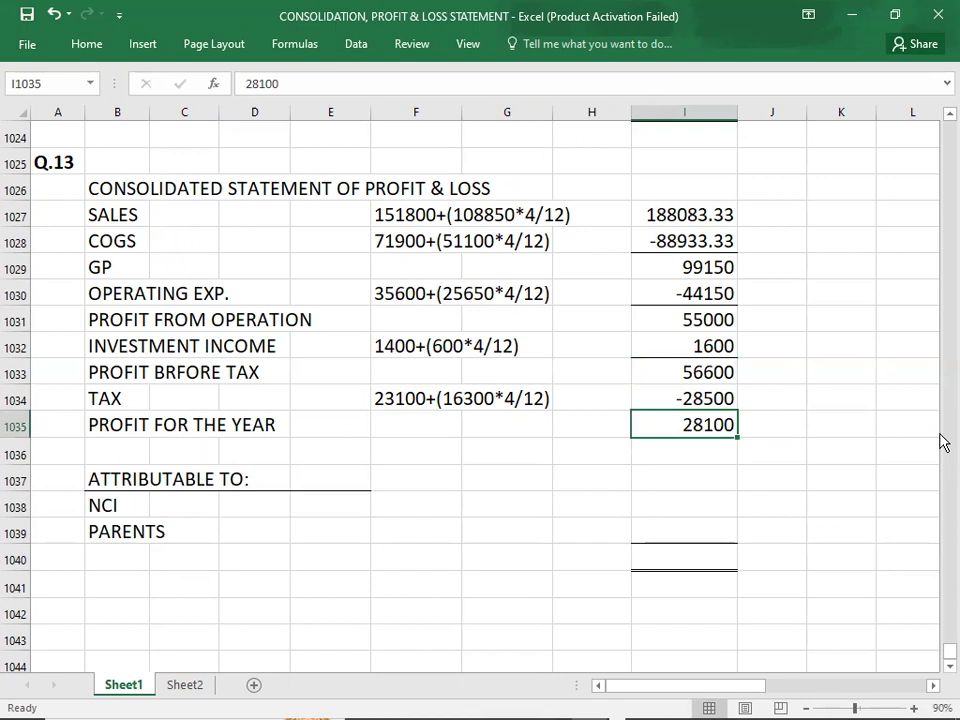
key(Up)
key(Up)
key(shift+Down)
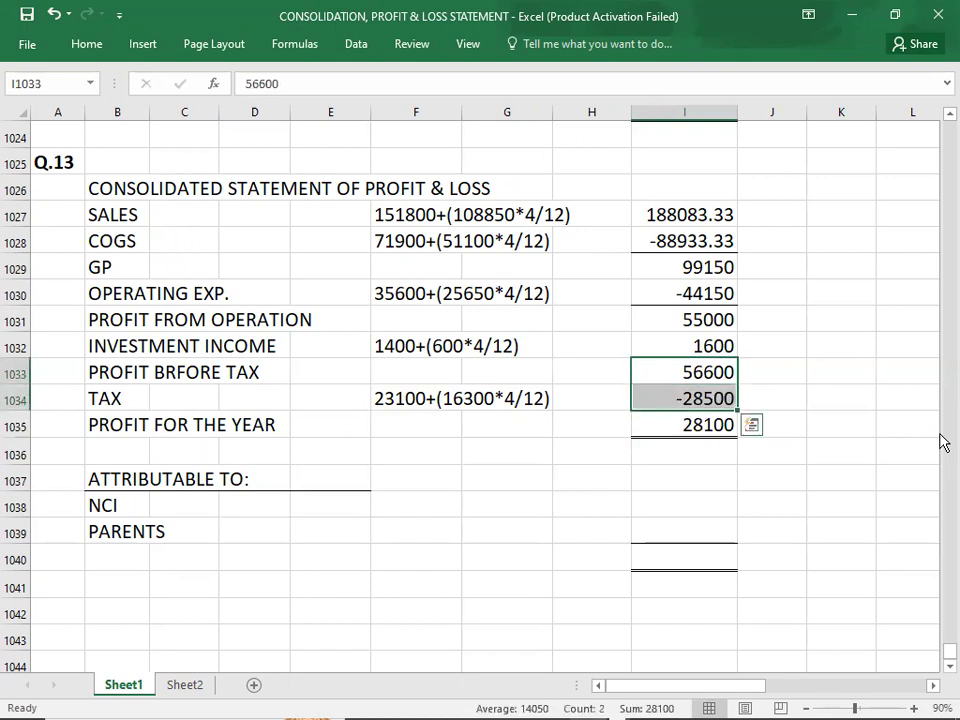
Write (16400*4/12) as the start of the NCI working in D1038, looking up S's profit for the year in the PDF
key(Down)
key(Down)
key(Down)
key(Down)
key(Down)
key(Left)
key(Left)
key(Left)
key(Left)
key(Left)
key(Right)
key(Left)
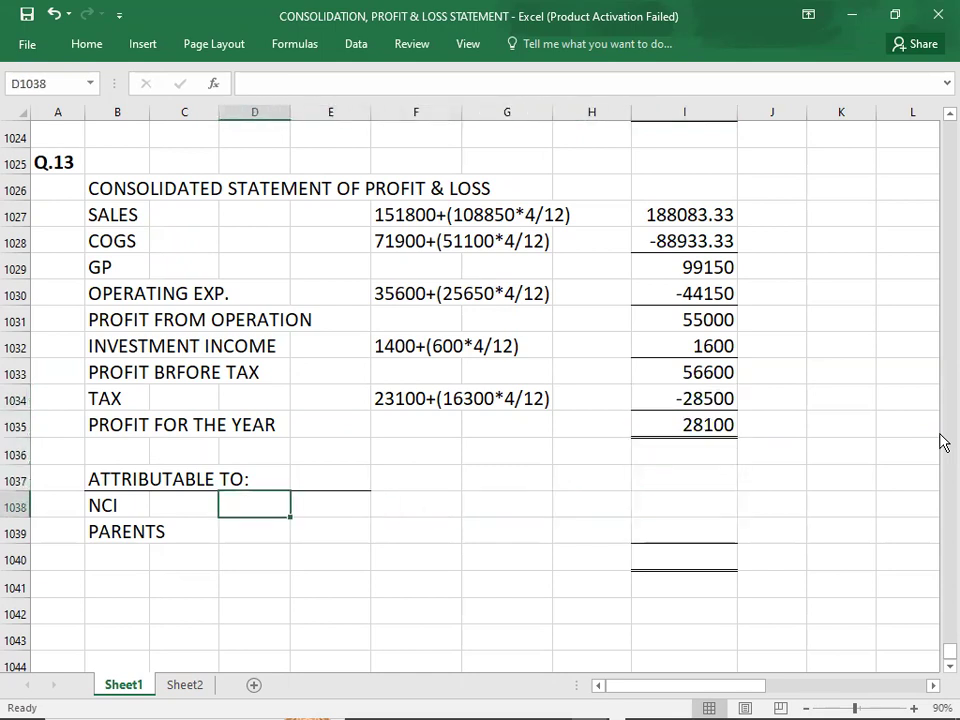
key(alt+Tab)
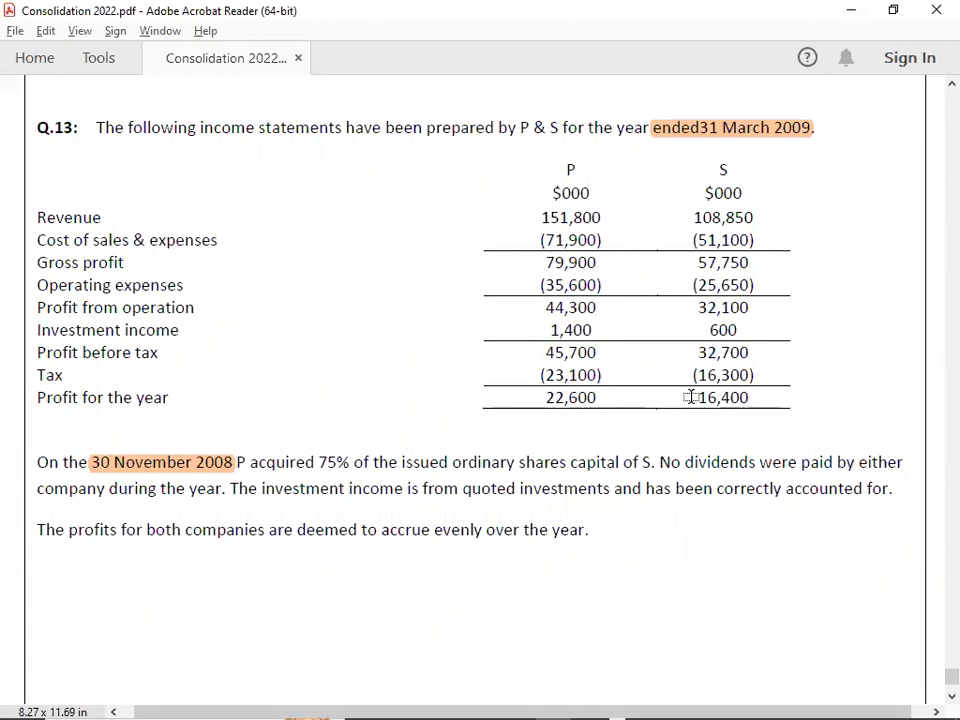
key(alt+Tab)
text(164)
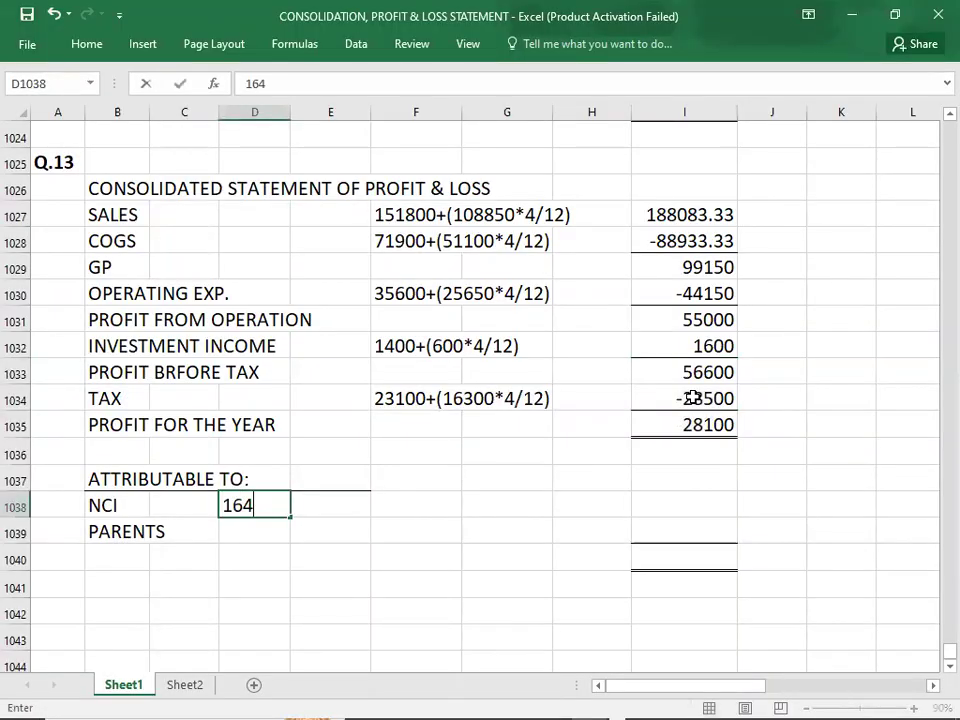
text(00*)
key(BackSpace)
key(BackSpace)
key(BackSpace)
key(BackSpace)
key(BackSpace)
key(BackSpace)
text((16400)
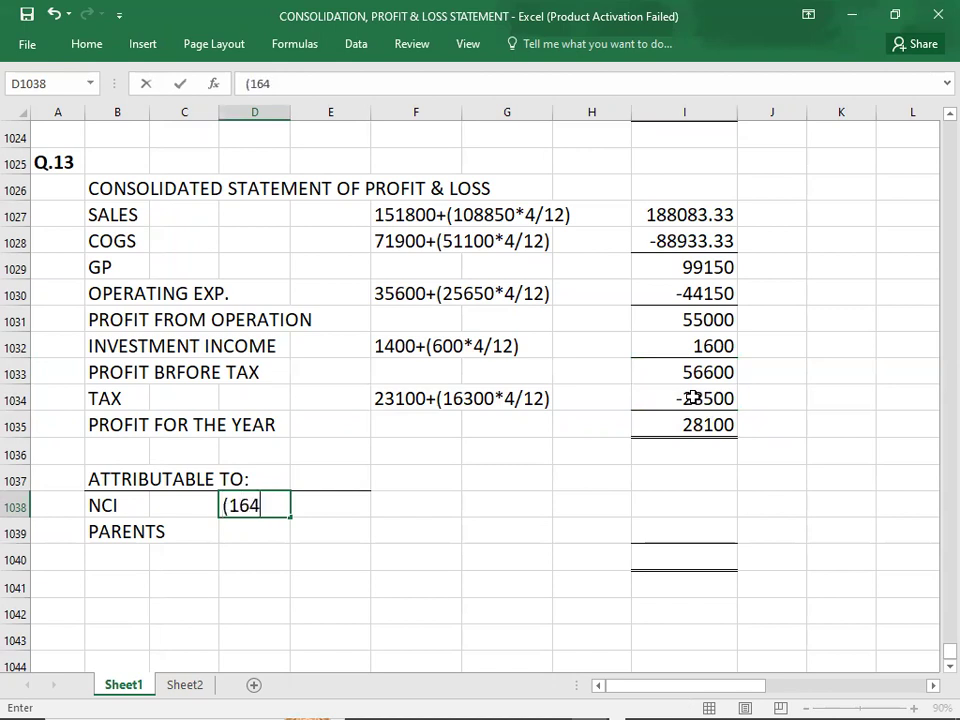
text(*4/12))
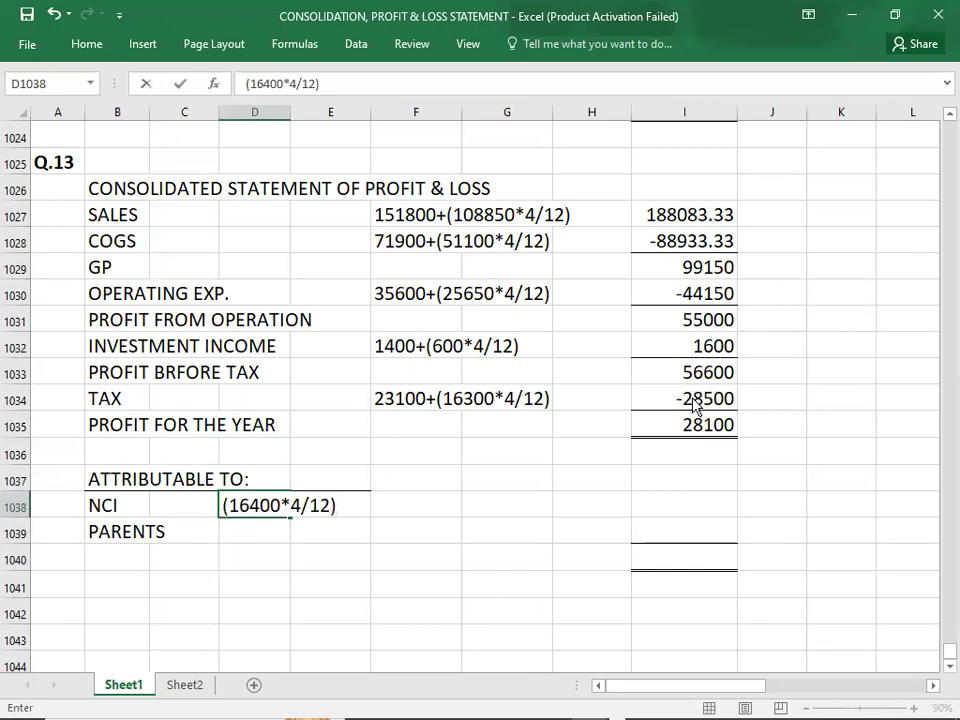
Check P's shareholding in the PDF and complete the NCI working in D1038 as (16400*4/12)25%
key(alt+Tab)
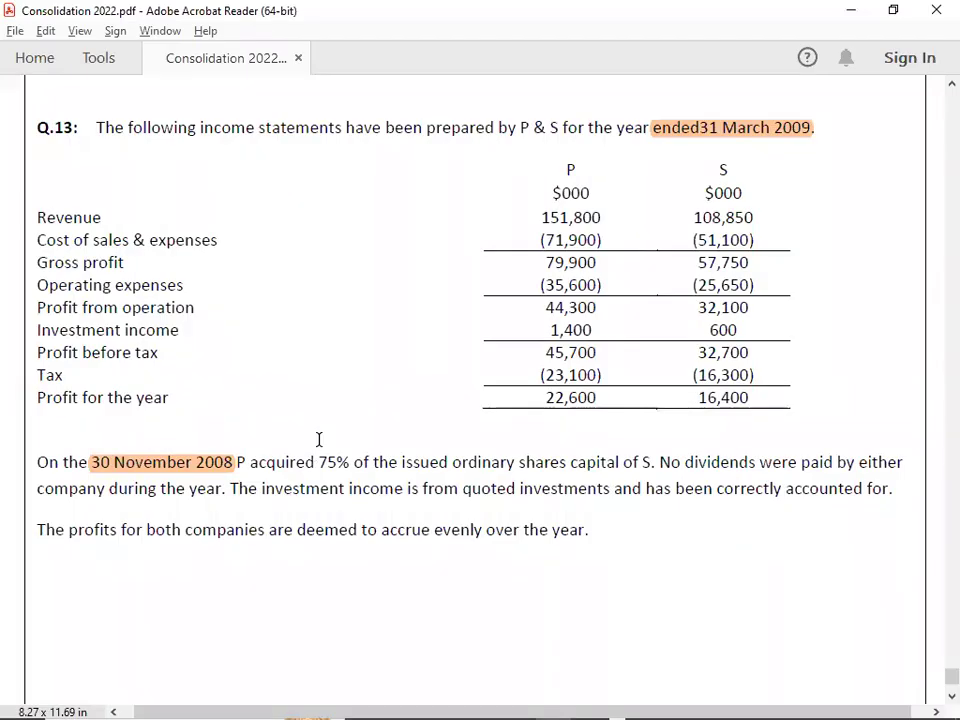
key(alt+Tab)
text(25%)
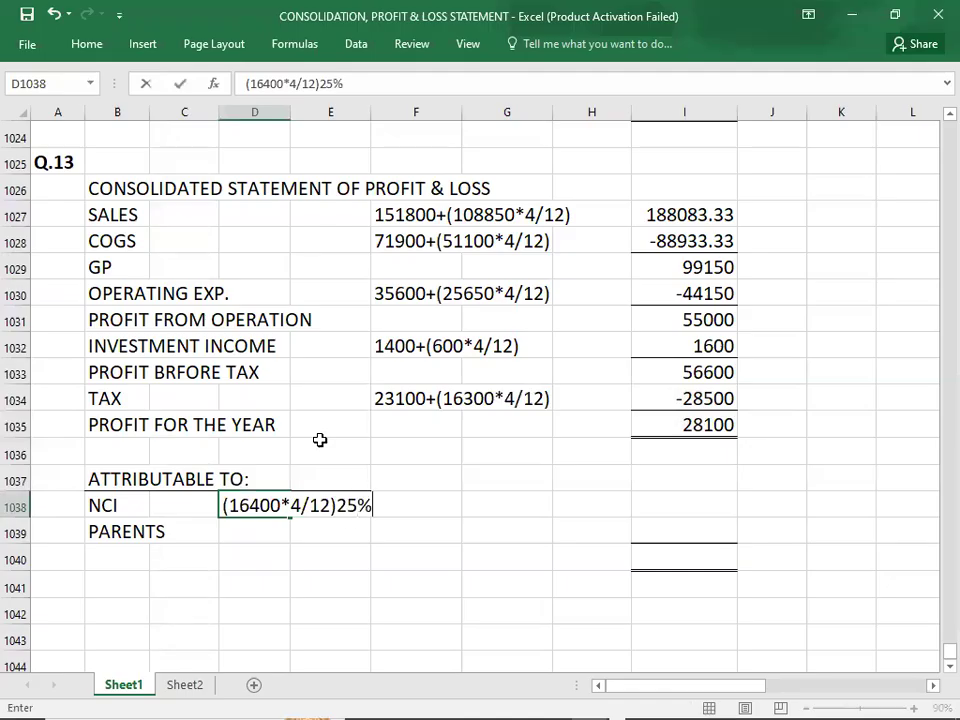
key(Tab)
Enter 1366.67 as the NCI share of profit in I1038
key(Tab)
key(Tab)
key(Tab)
key(Tab)
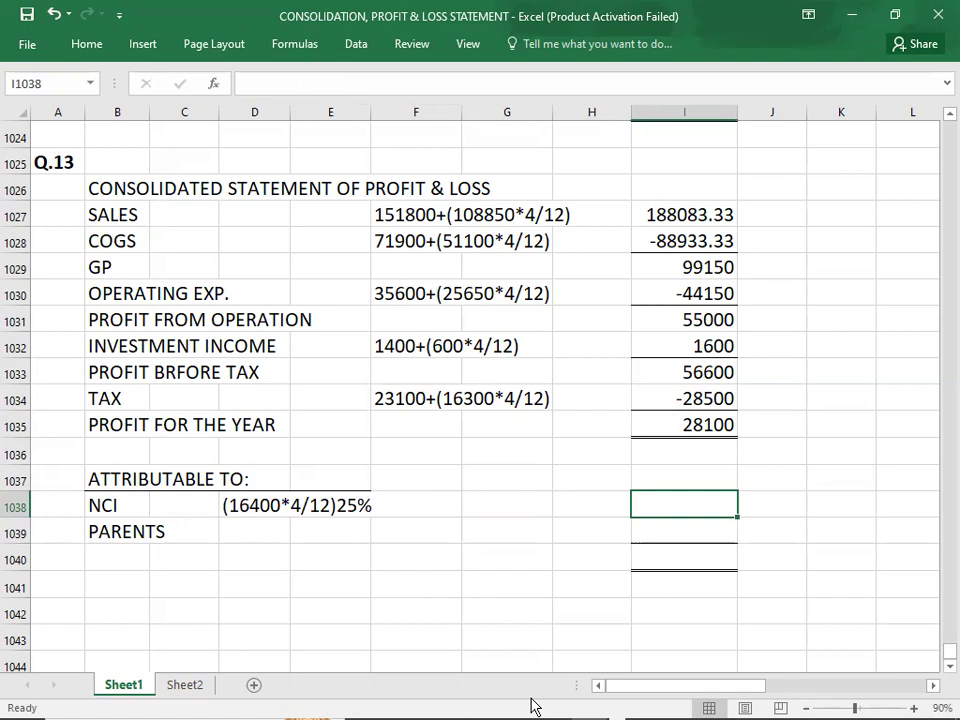
text(13)
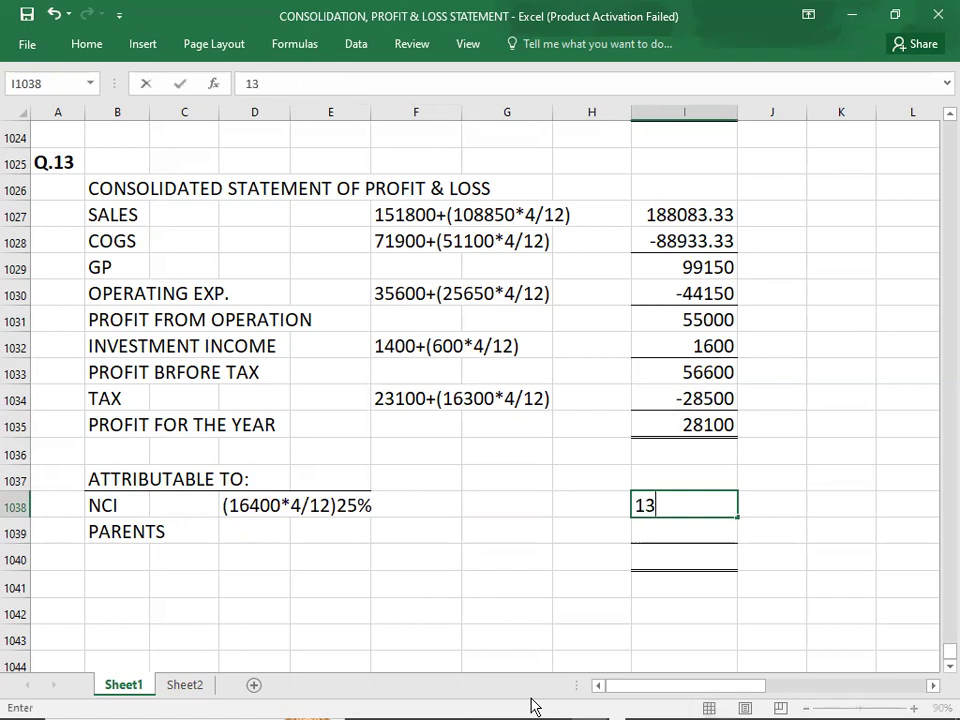
text(66.67)
key(Return)
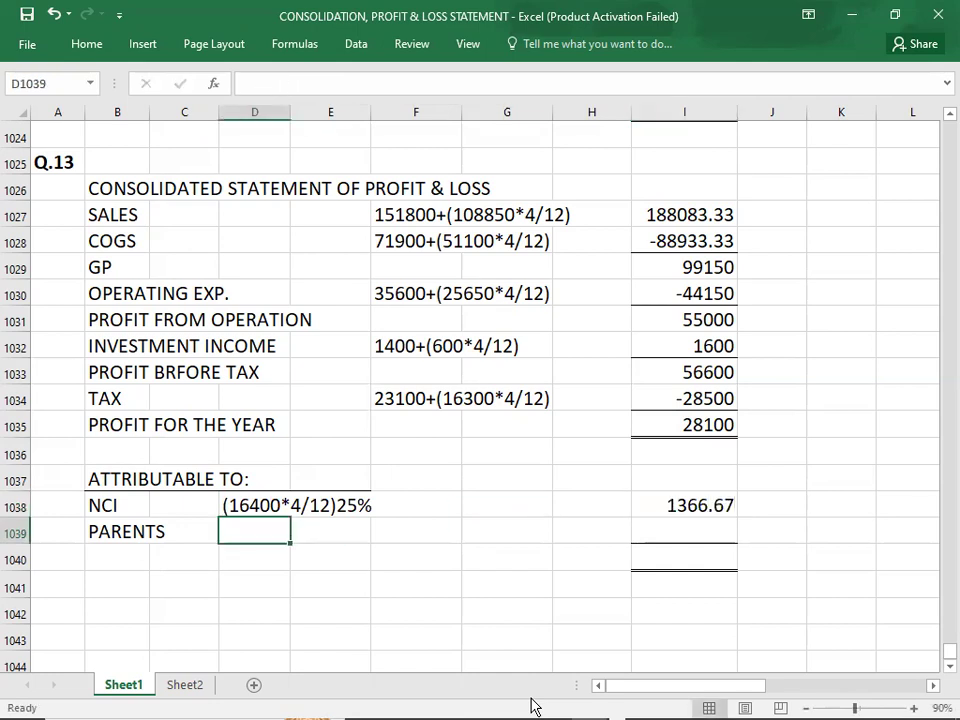
Change the profit for the year in I1035 to 28100.33
click(696, 426)
double_click(666, 424)
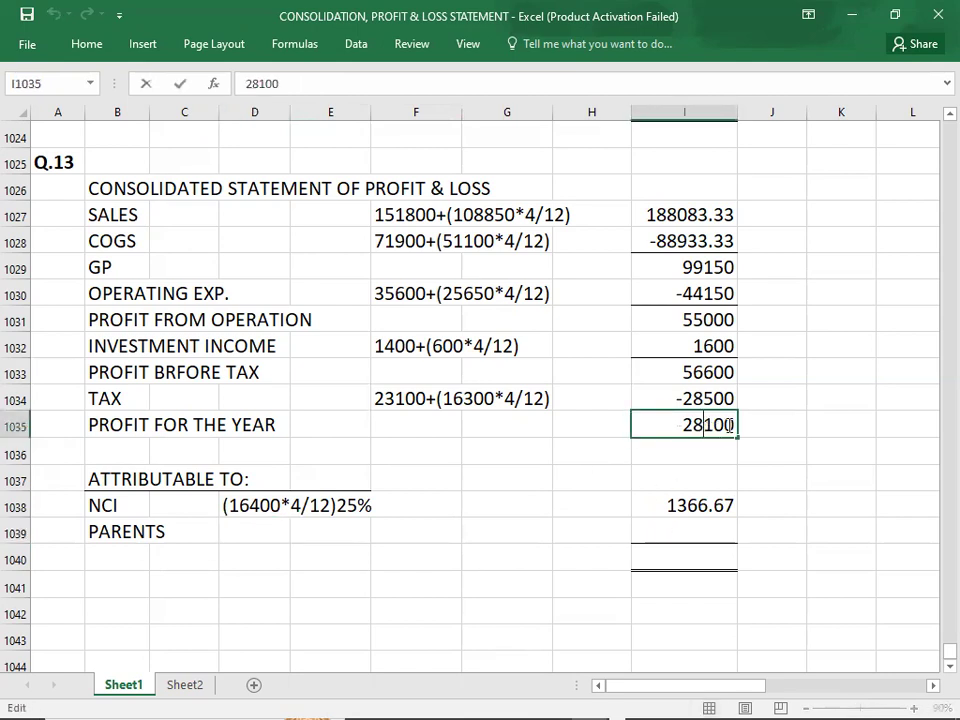
text(.33)
key(Return)
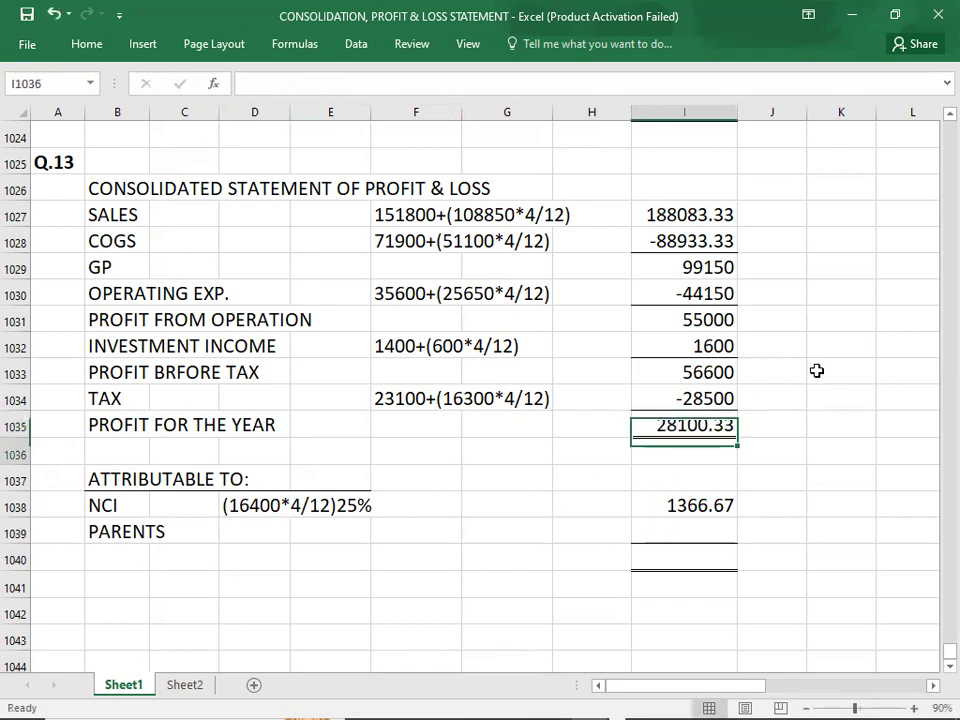
Write the parents' share working 28100.33-1366.67 in D1039
drag(266, 534, 364, 644)
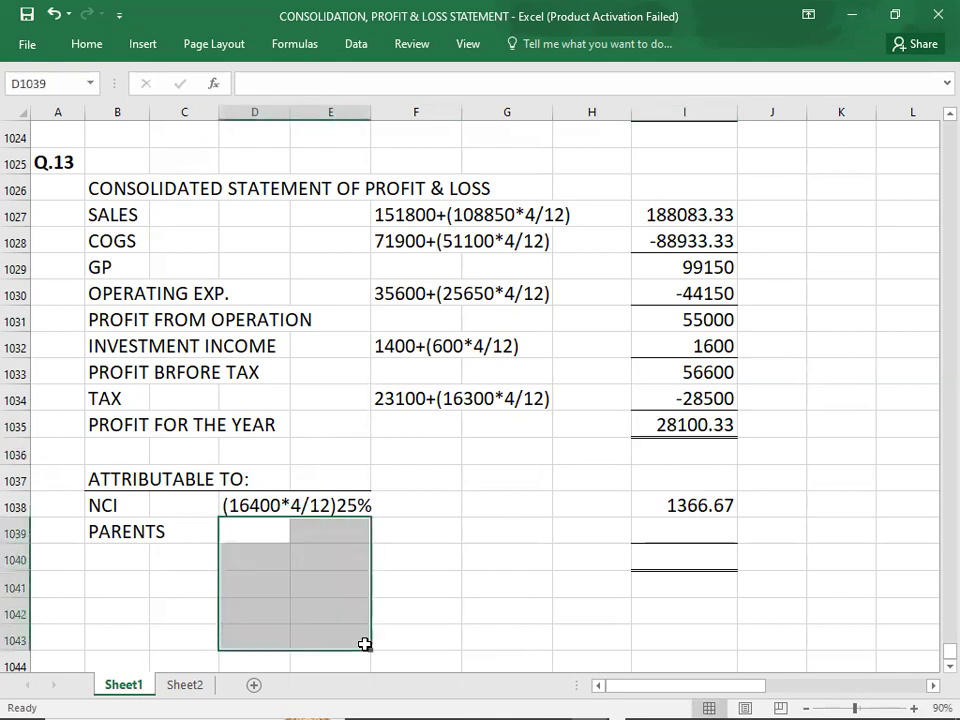
text(28100.)
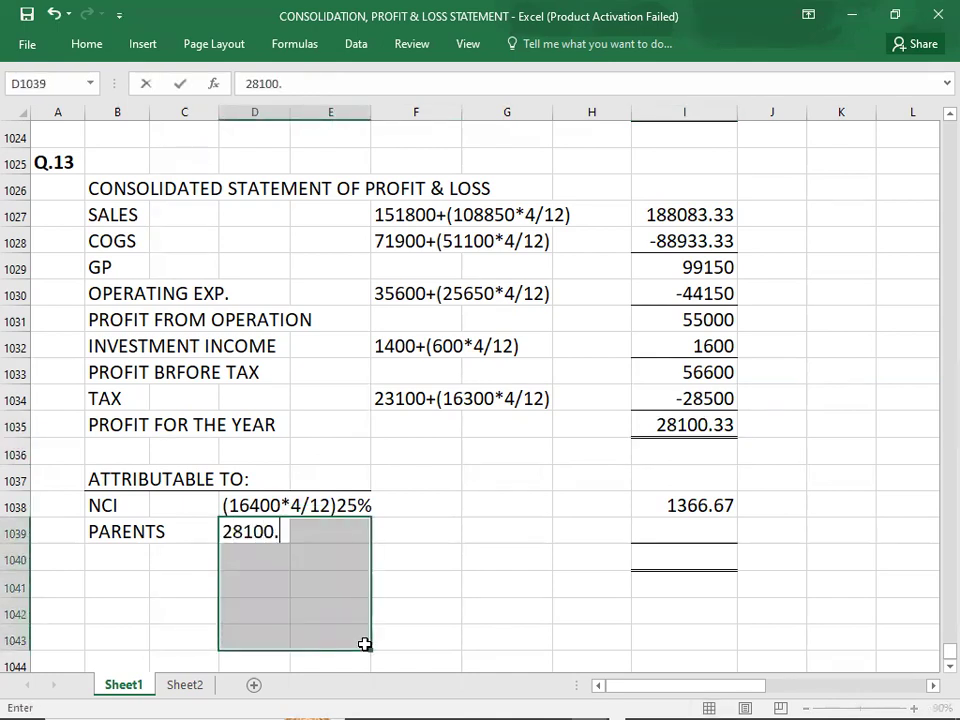
text(33)
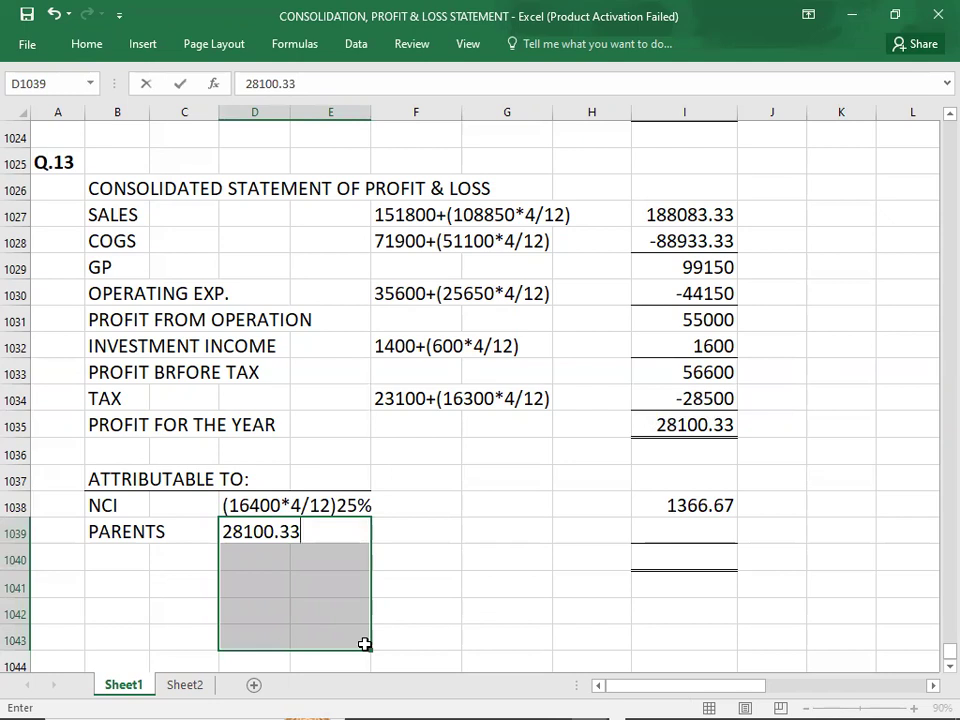
text(-1366.67)
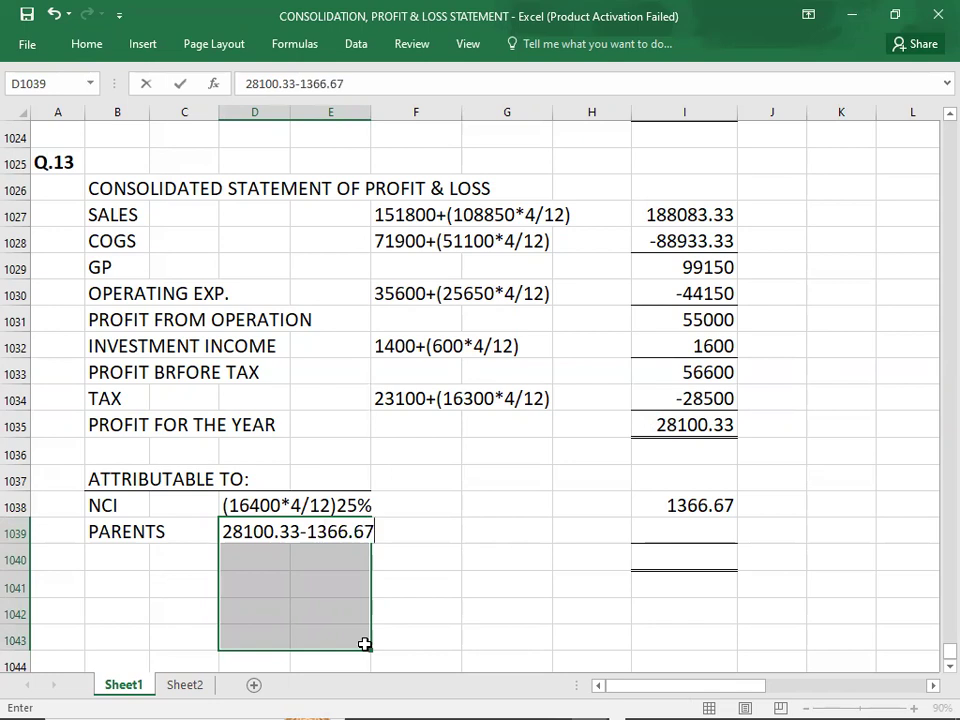
key(Return)
Enter 26733.67 as the parents' share of profit in I1039
click(667, 527)
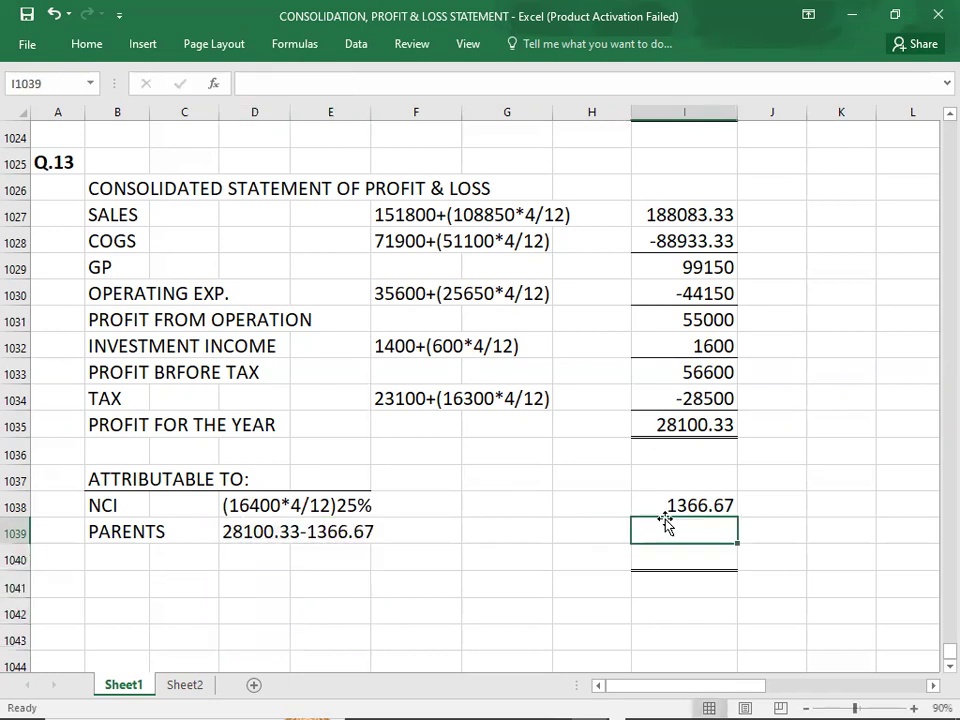
text(267)
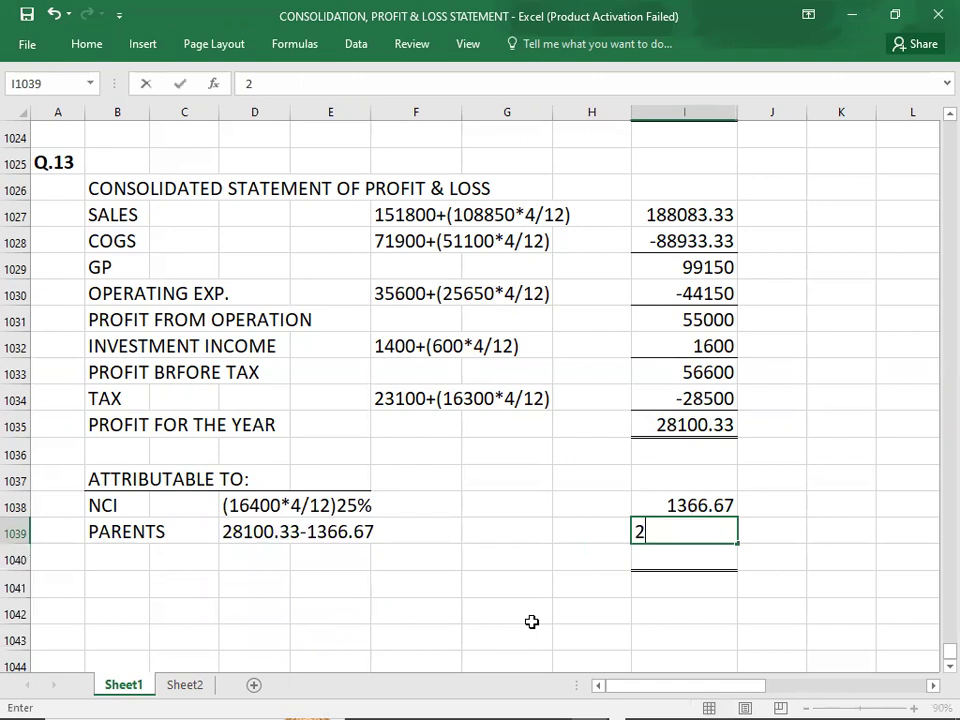
text(3.)
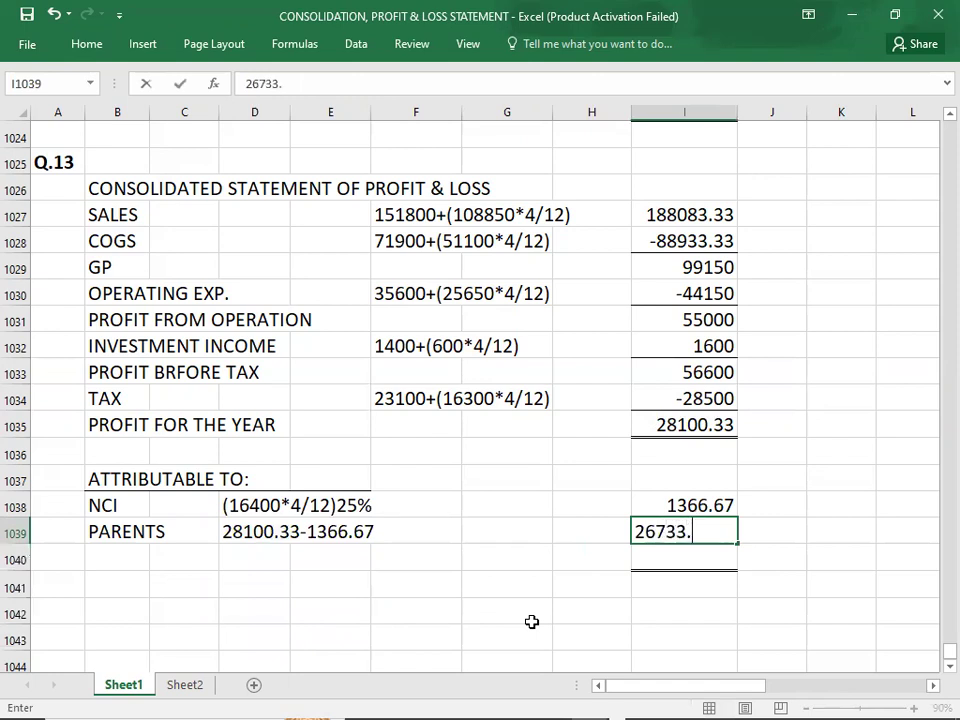
text(67)
key(BackSpace)
text(7)
key(Return)
Sum the NCI and parents' shares in I1038:I1039 and enter 28100.37 as the attributed total in I1040
key(Up)
key(Up)
key(shift+Down)
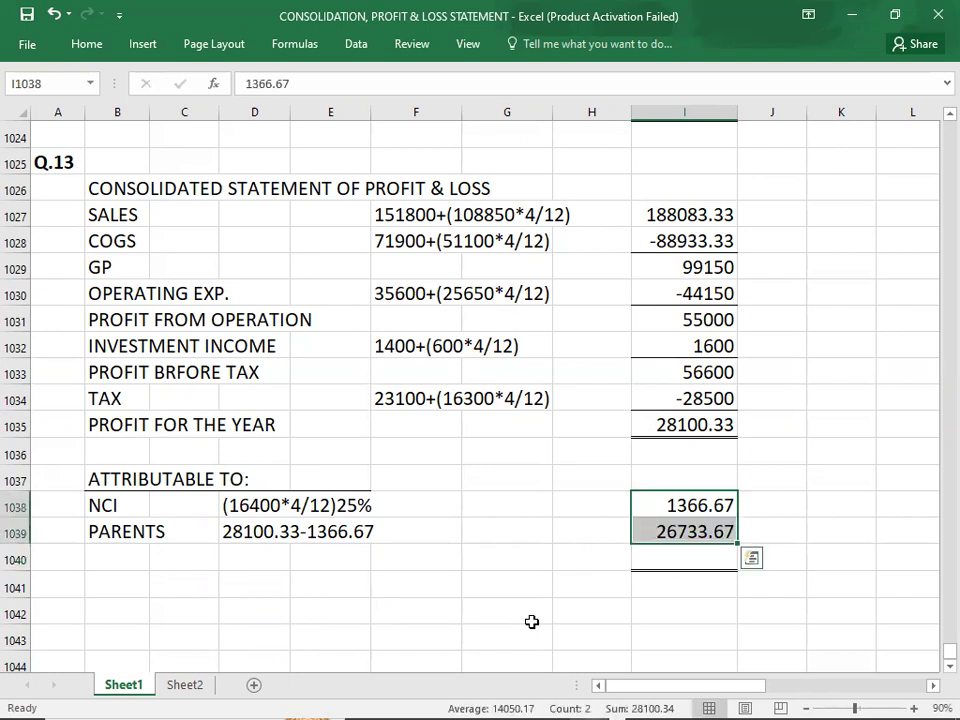
key(Down)
key(Down)
text(2)
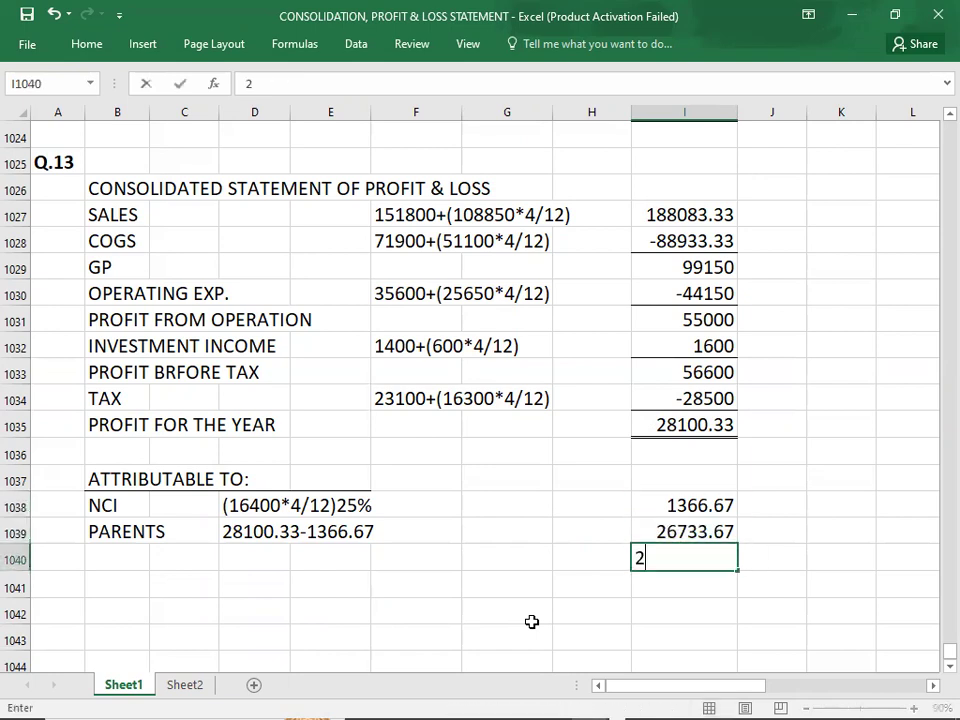
text(8100.33)
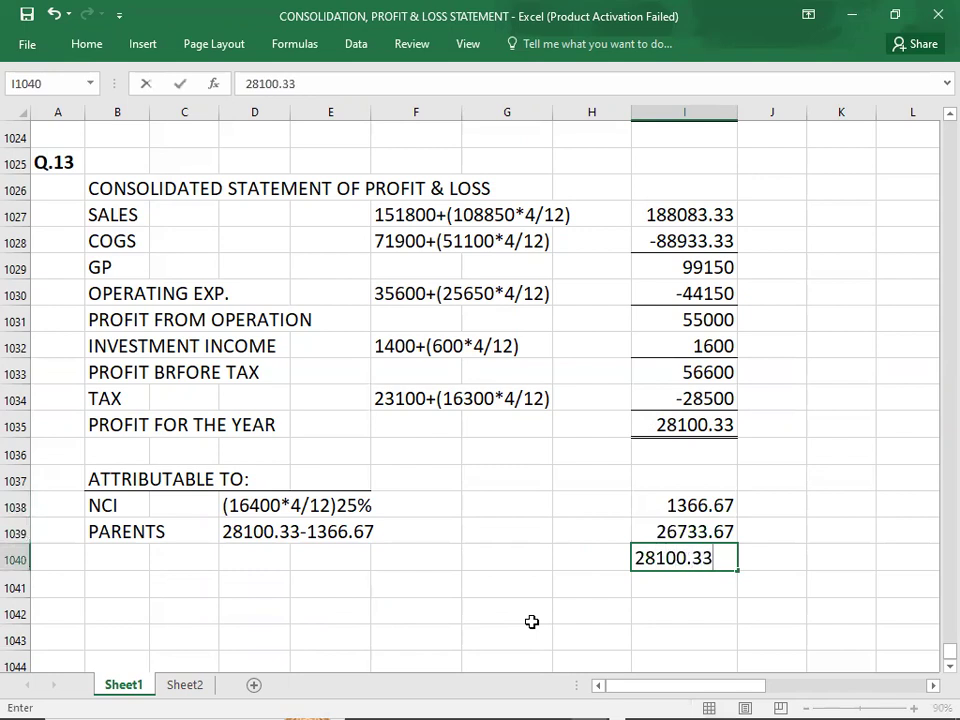
key(BackSpace)
text(7)
click(681, 422)
Check the profit for the year, the parents' working in D1039 and the sum of I1038:I1039 against the attributed total in I1040
double_click(729, 422)
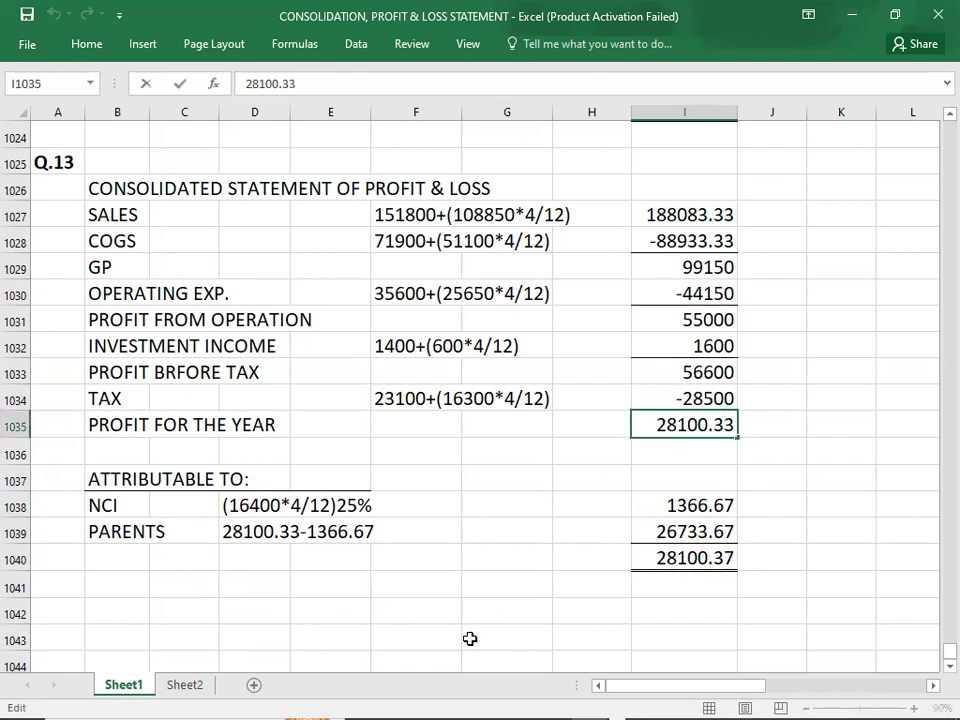
click(469, 636)
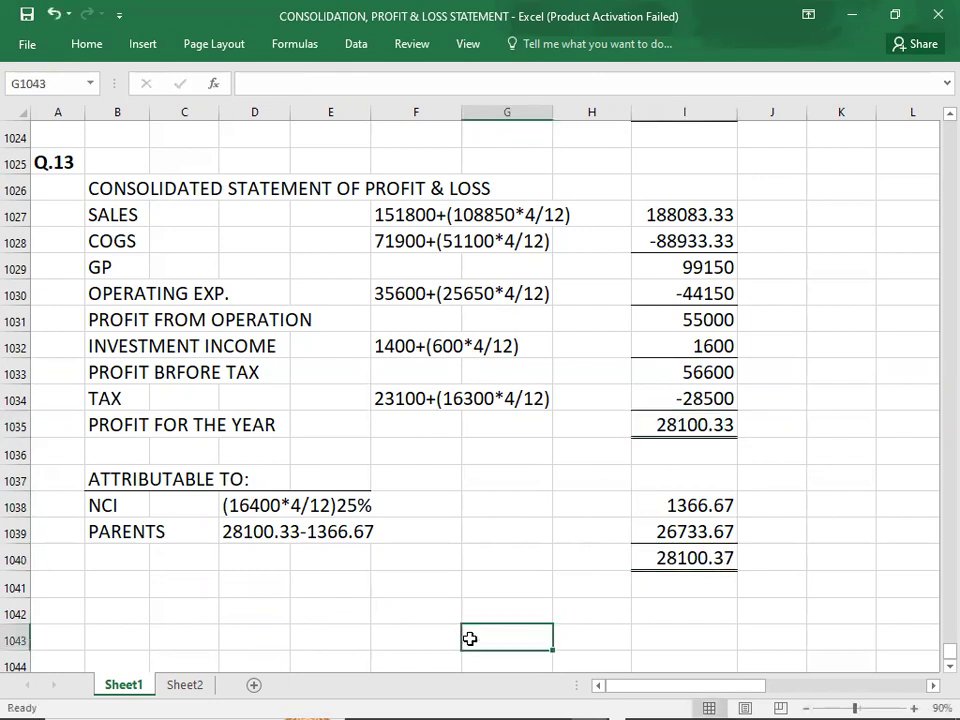
double_click(253, 531)
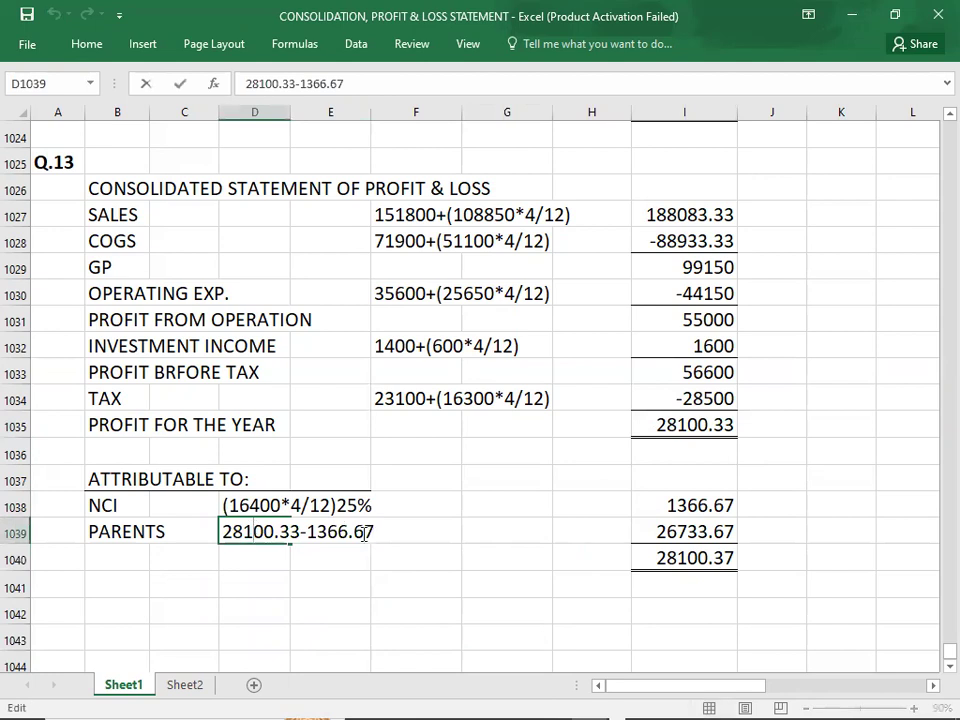
click(499, 614)
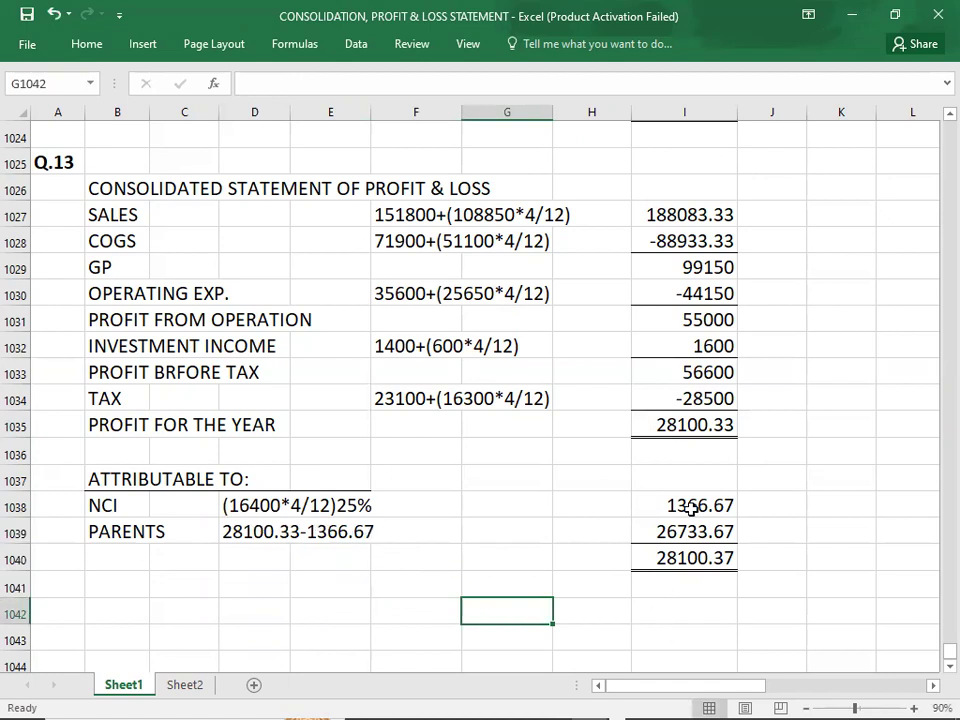
click(703, 558)
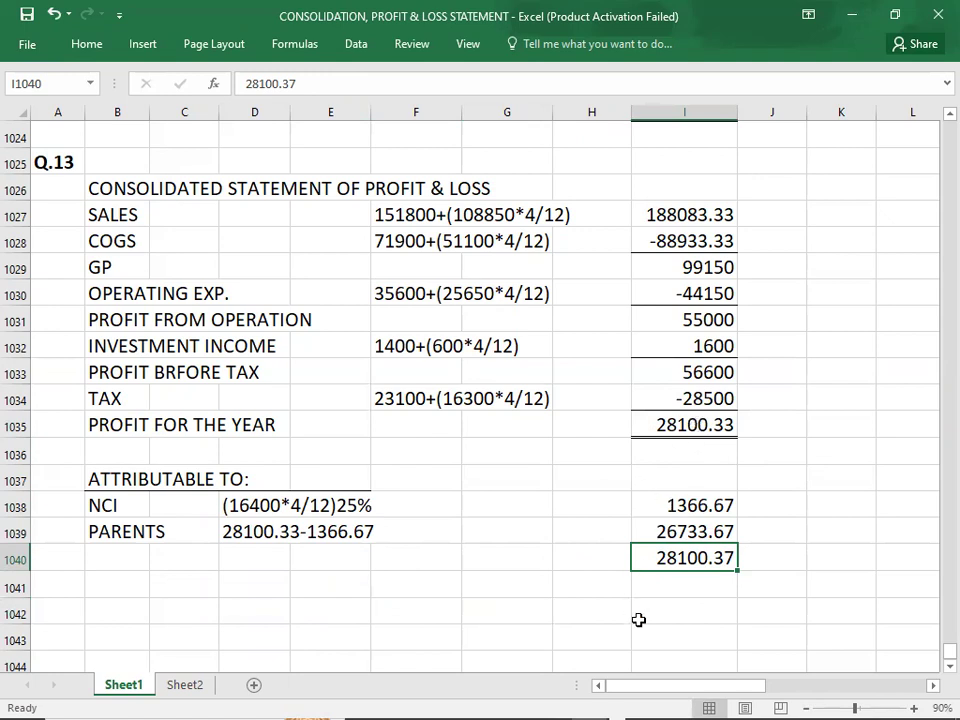
click(673, 506)
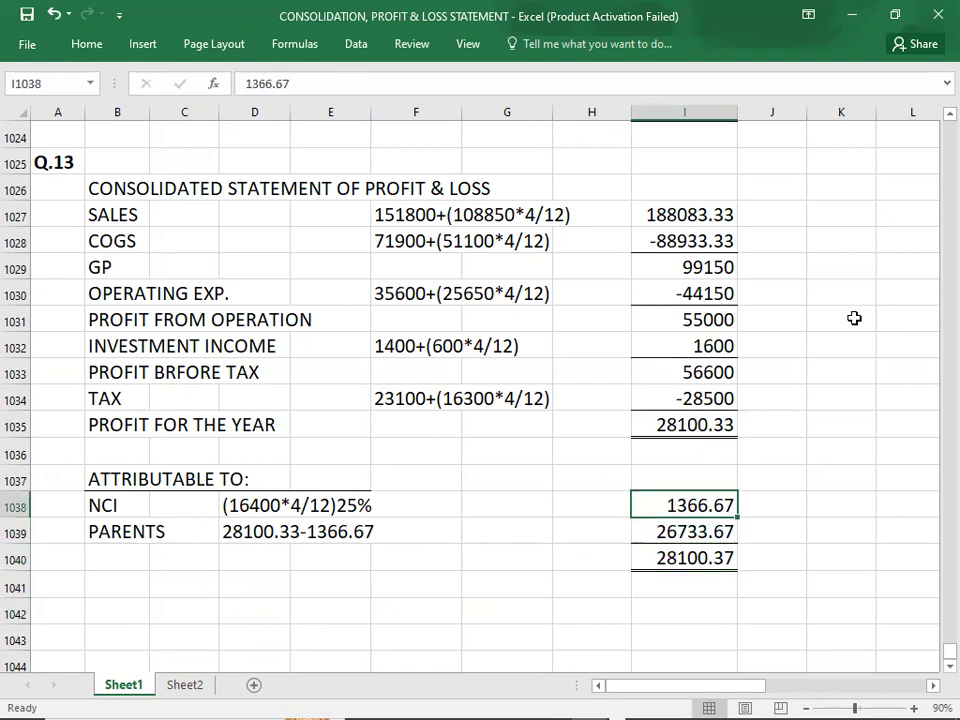
key(shift+Down)
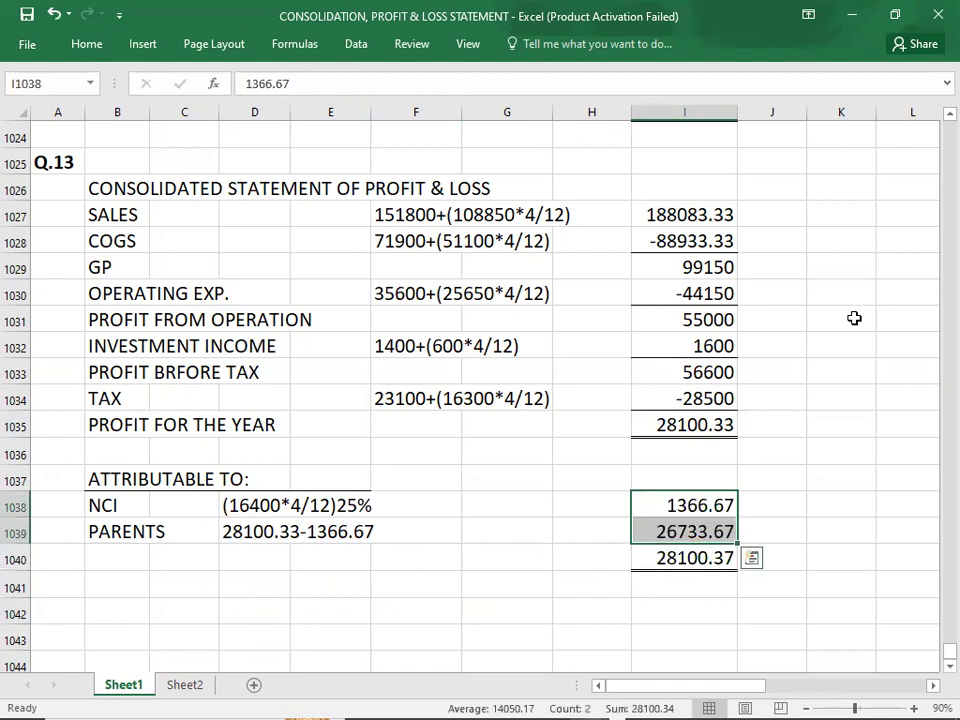
Change the tax figure in I1034 to -28533
click(683, 400)
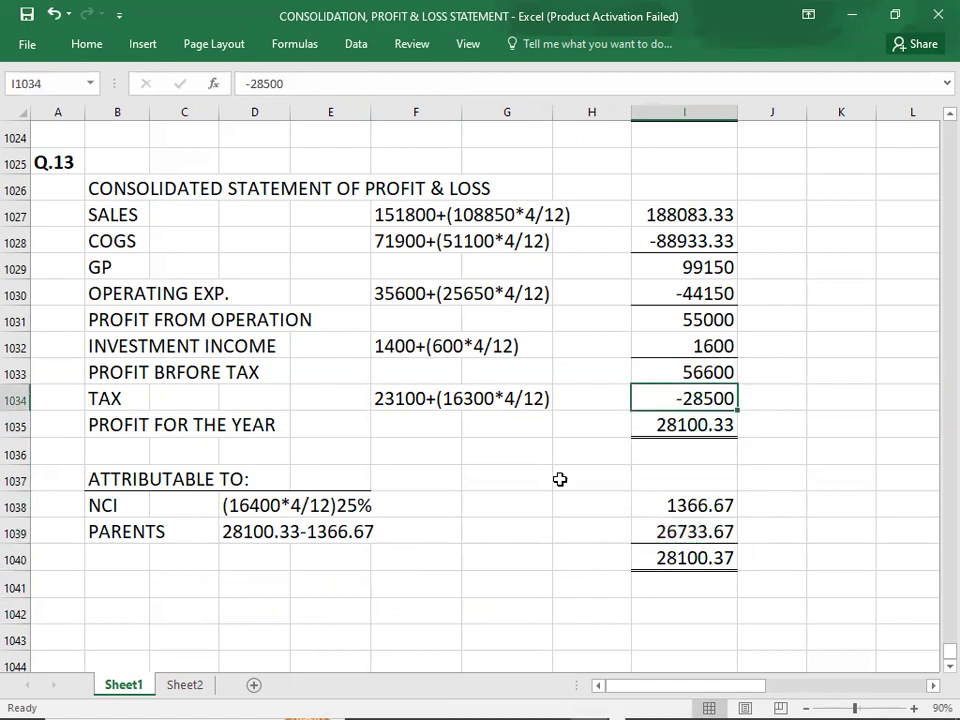
double_click(652, 400)
key(shift+Right)
key(shift+Right)
key(shift+Right)
key(shift+Right)
key(Delete)
key(Delete)
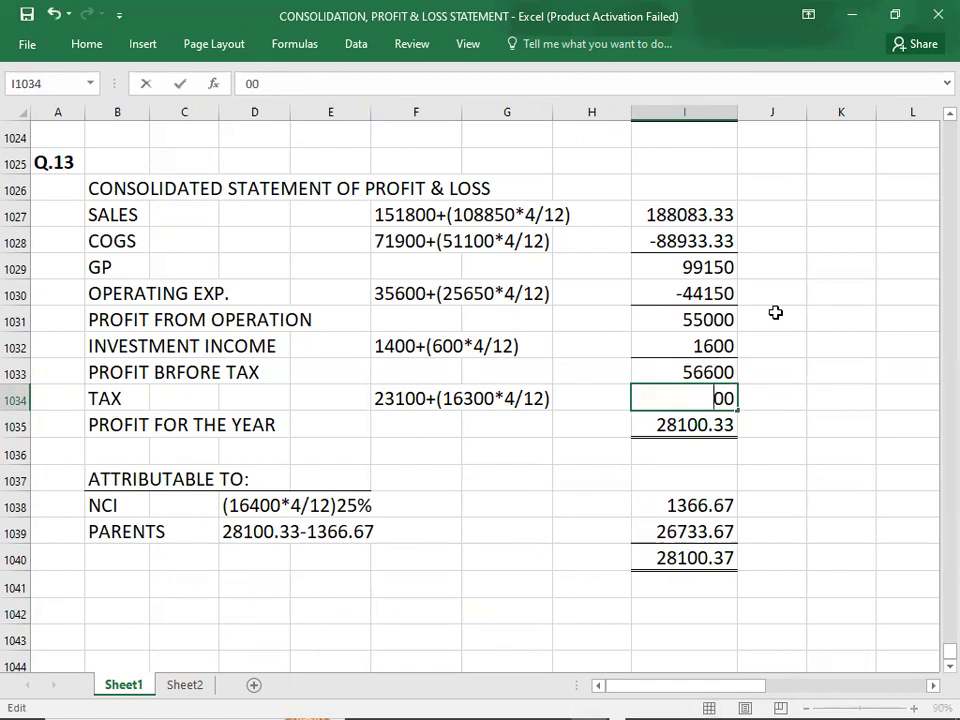
key(Delete)
text(-28533)
key(Return)
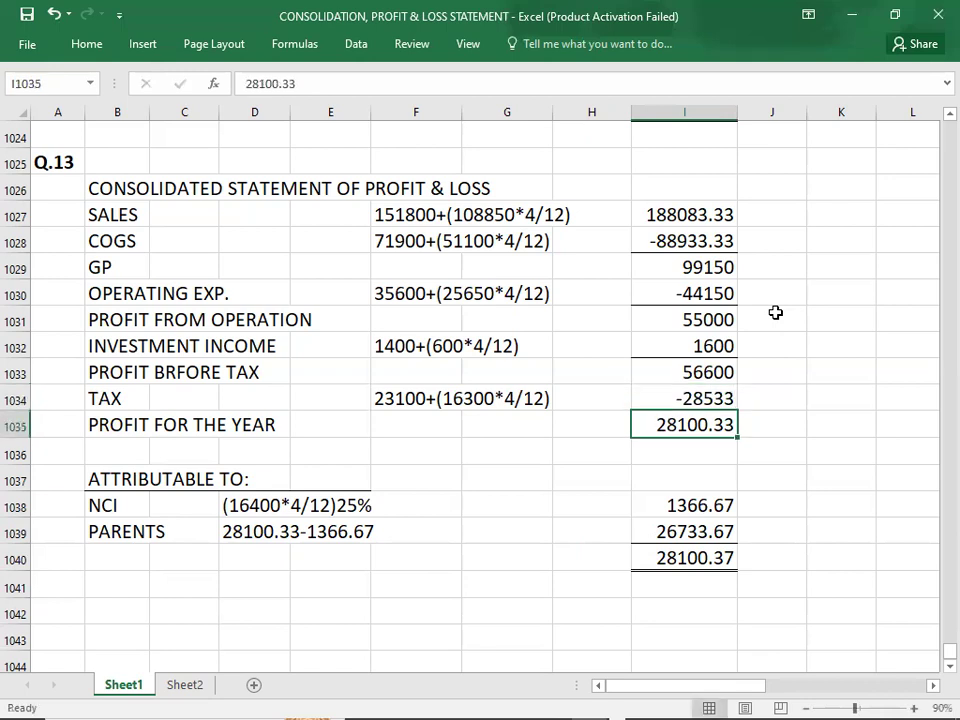
Sum profit before tax and tax in I1033:I1034 and enter 28067 as the profit for the year in I1035
text(28100)
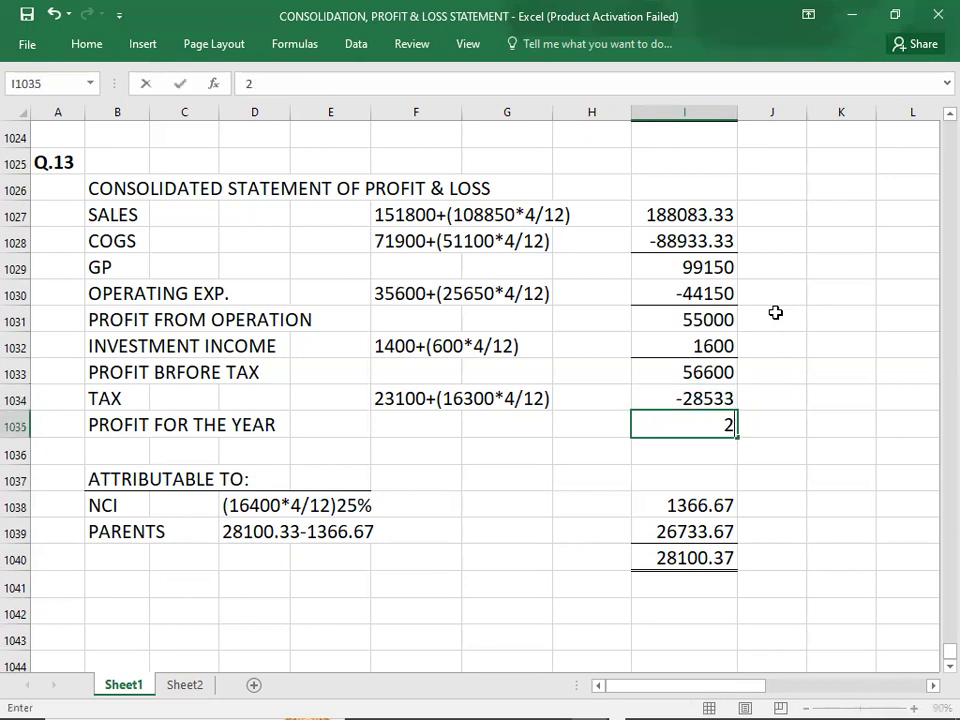
key(Return)
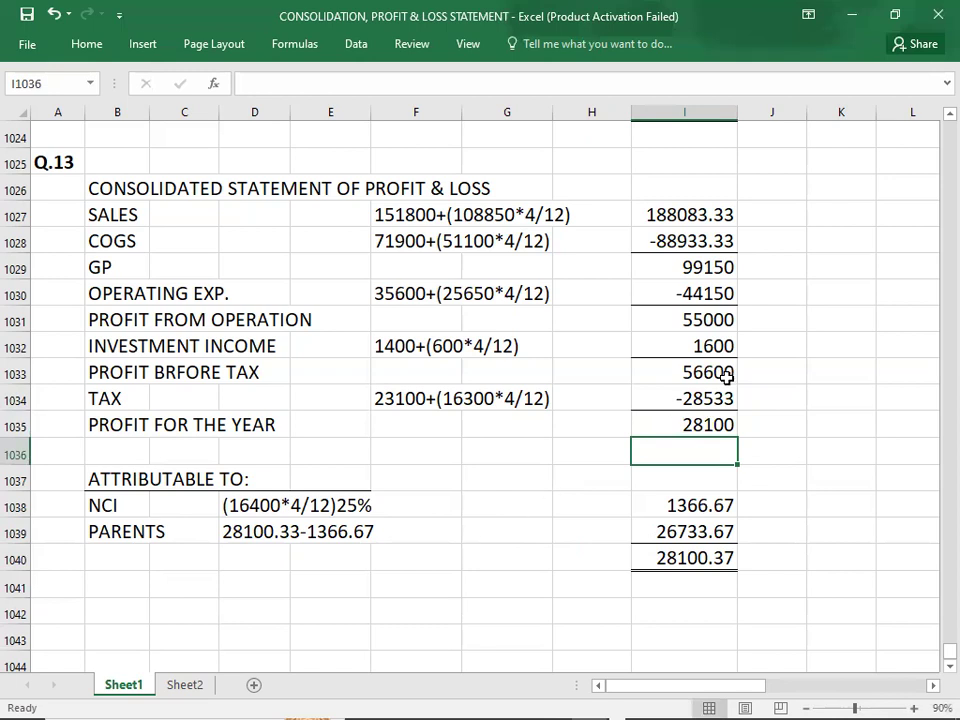
click(688, 425)
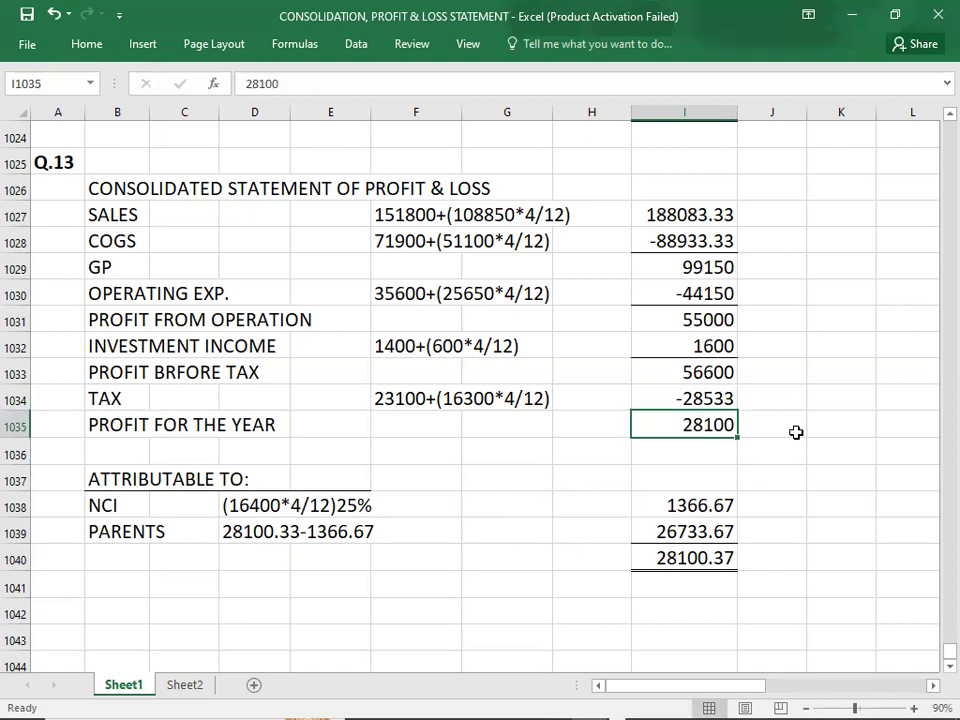
key(Up)
key(Up)
key(shift+Down)
key(Up)
key(Down)
key(shift+Down)
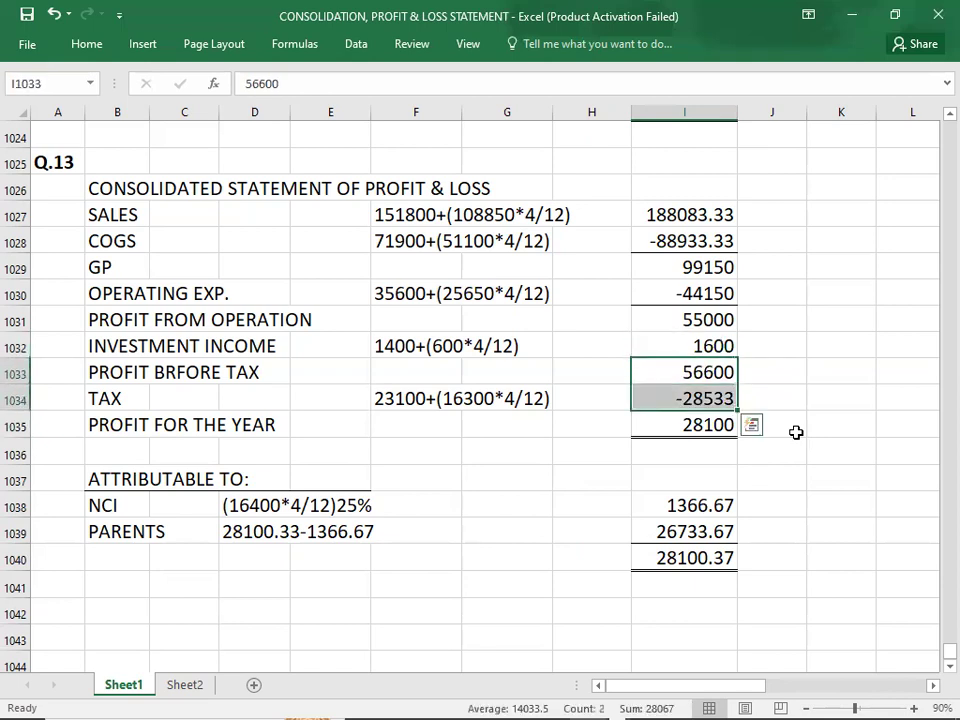
key(Down)
key(Down)
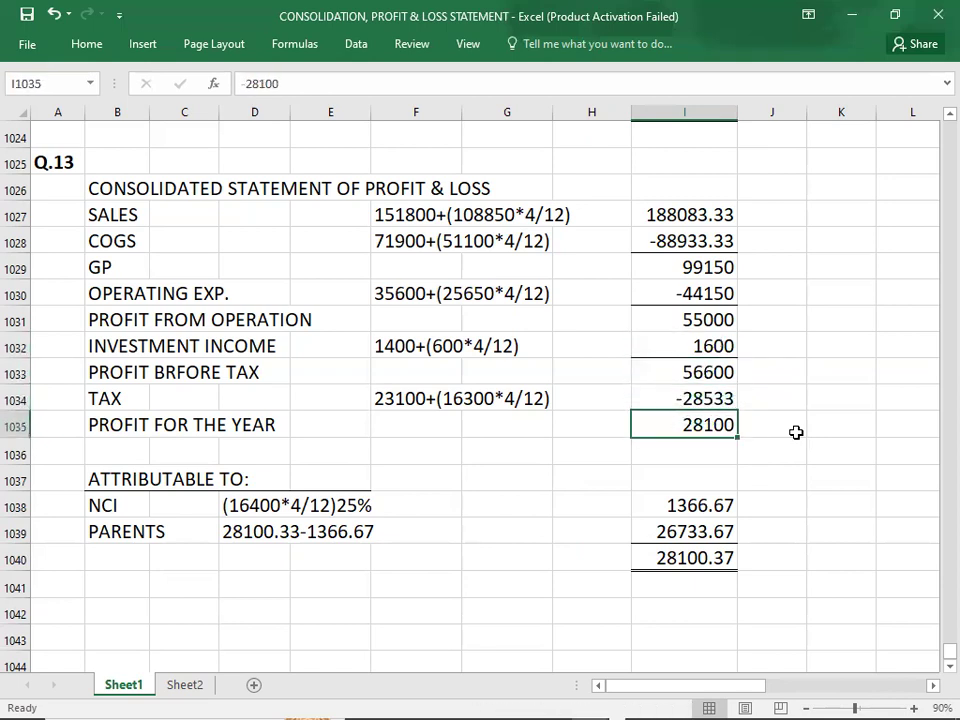
text(20)
key(BackSpace)
text(8067)
key(Return)
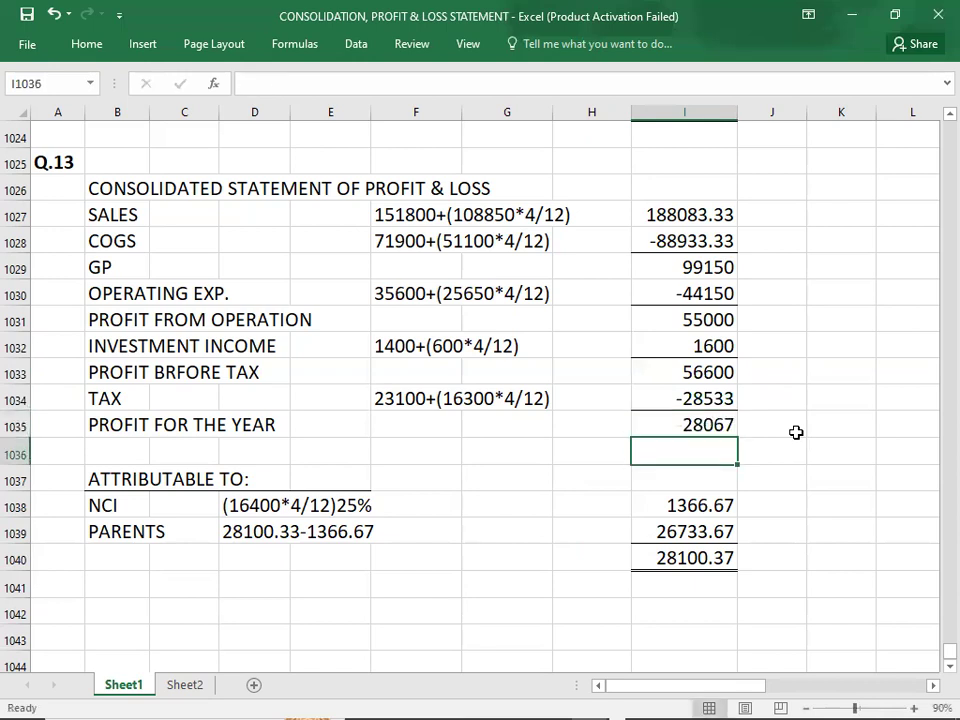
Replace the parents' share working in D1039 with 28067-1366.67
click(239, 540)
key(Delete)
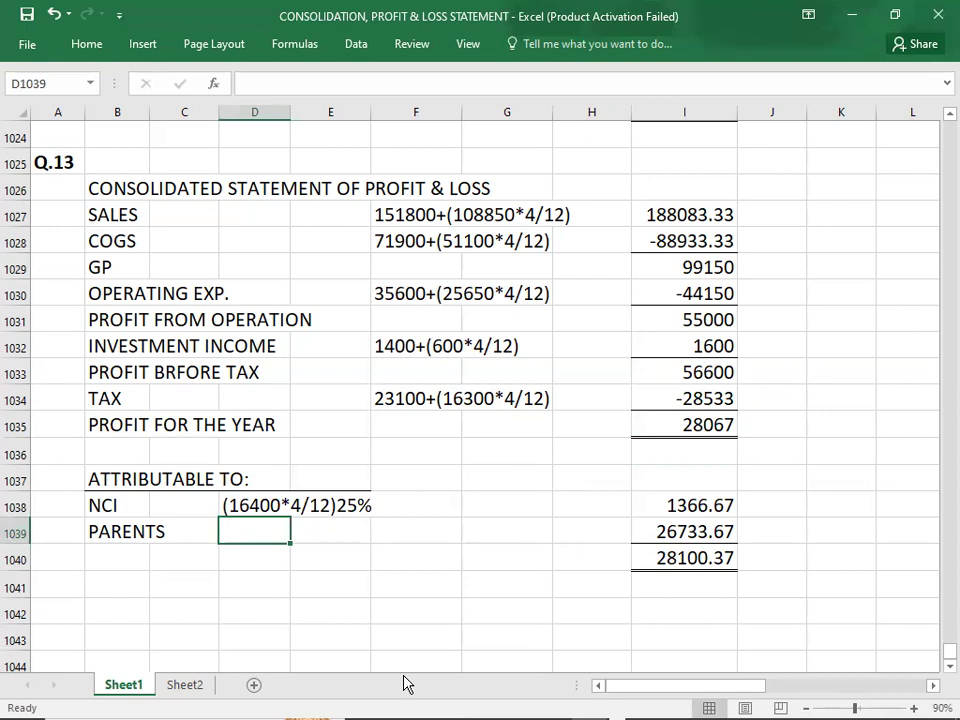
text(28067)
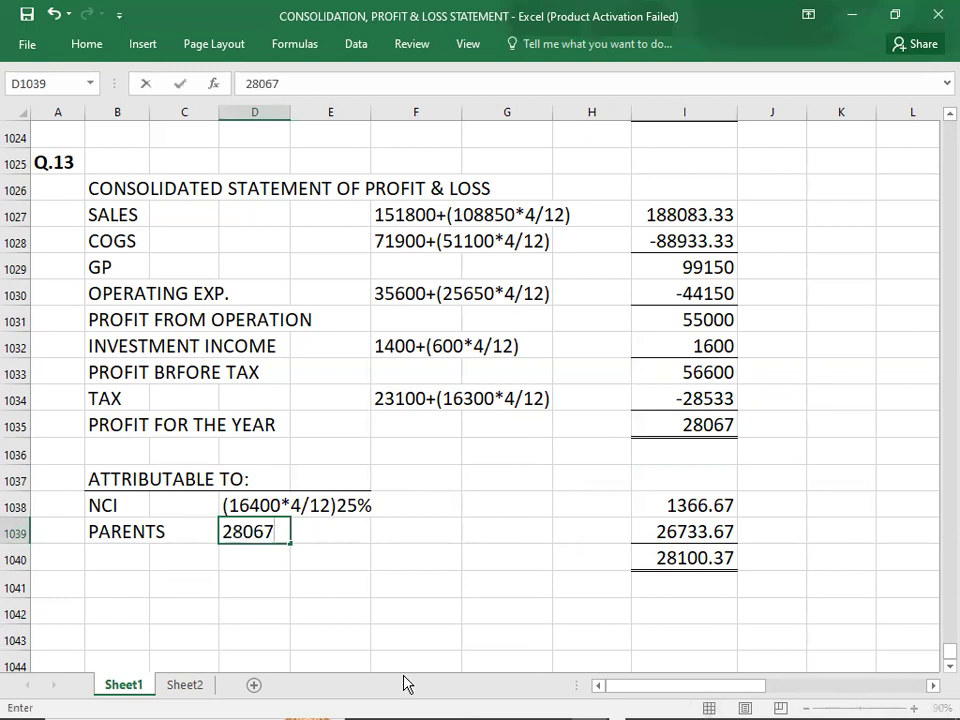
text(-1366.67)
key(Right)
Clear the parents' share and attributed total in I1039:I1040, and enter 26700.33 as the parents' share in I1039
key(Right)
key(Right)
key(Right)
key(Right)
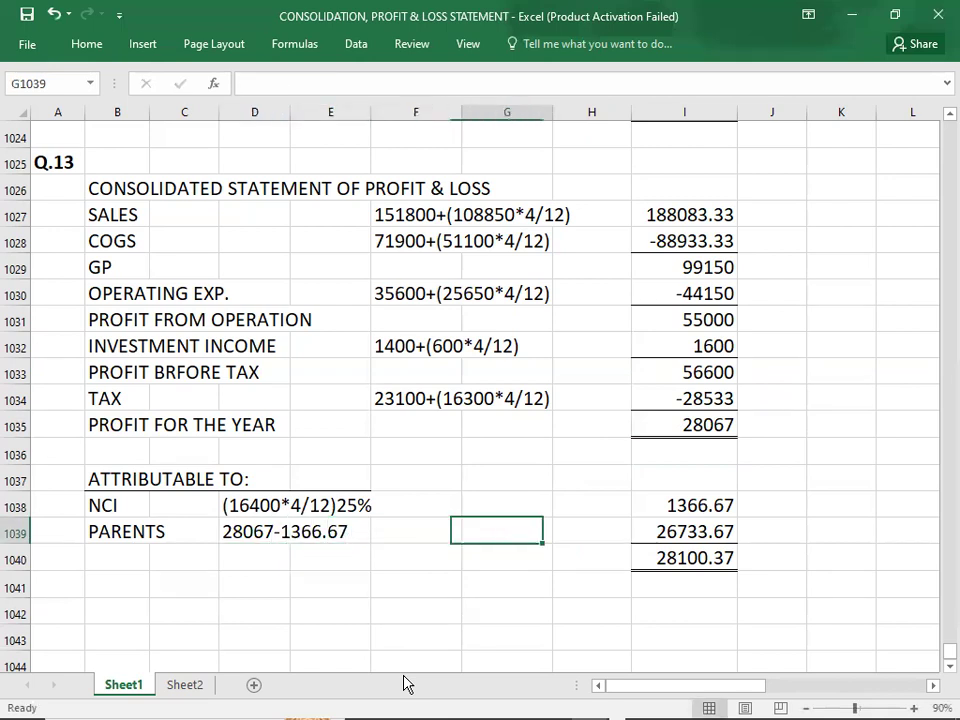
key(Delete)
key(Down)
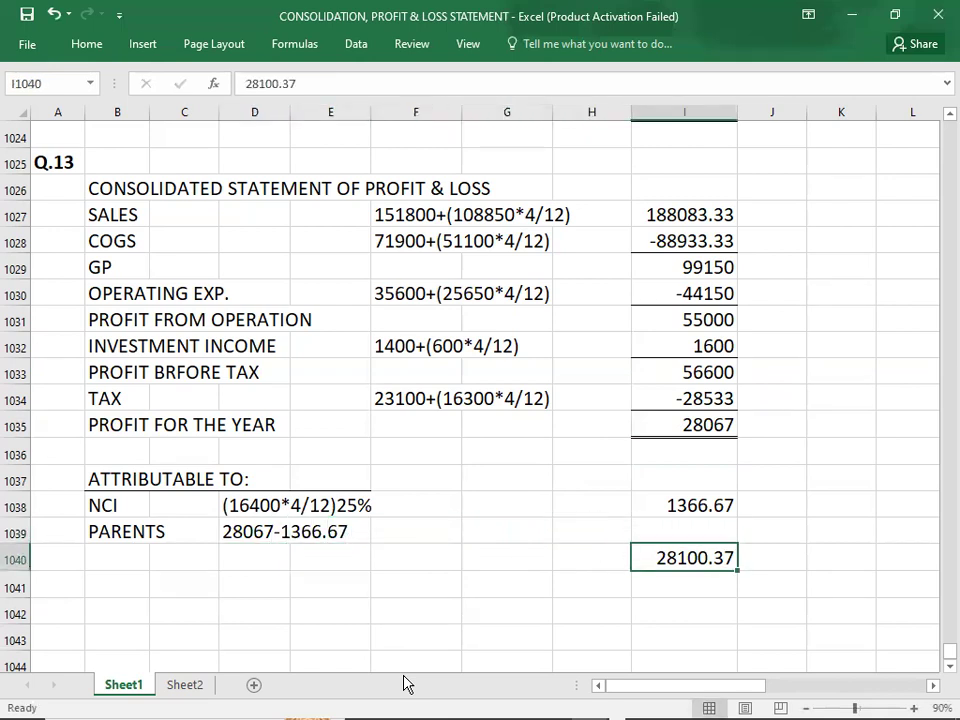
key(Delete)
key(Up)
text(2)
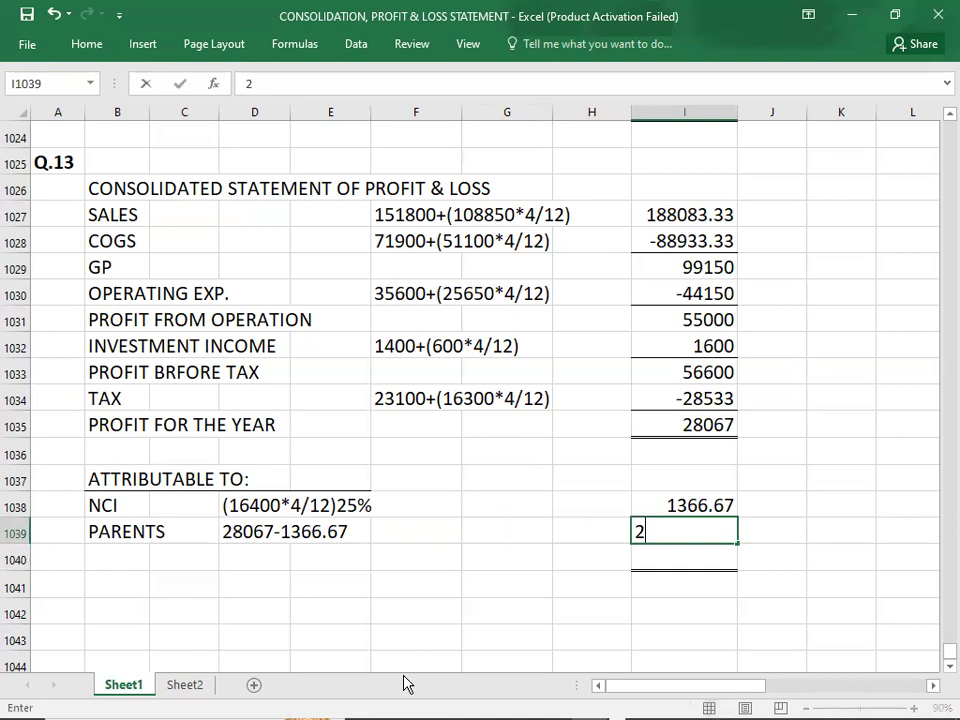
text(6700.)
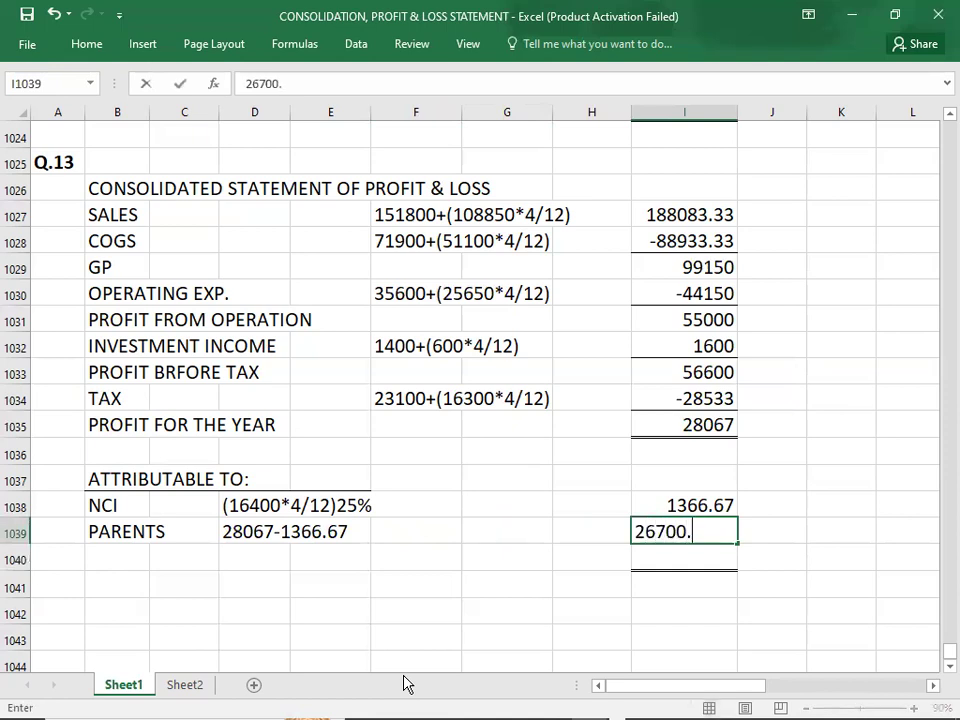
text(33)
key(Return)
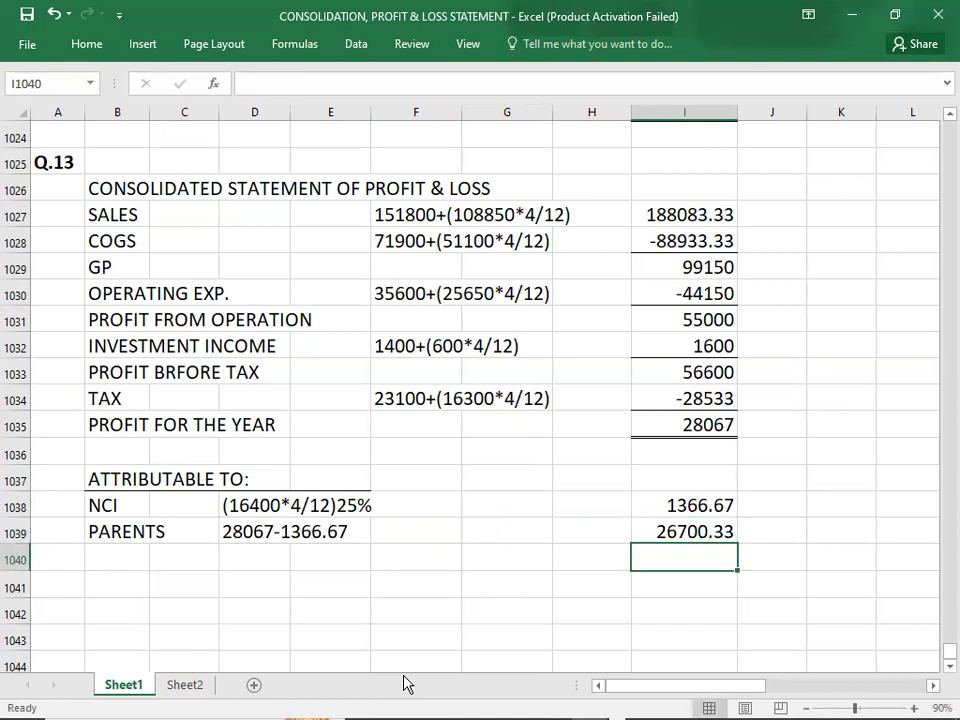
Sum the NCI and parents' shares in I1038:I1039 and enter 28067 as the attributed total in I1040
key(Up)
key(Up)
key(shift+Down)
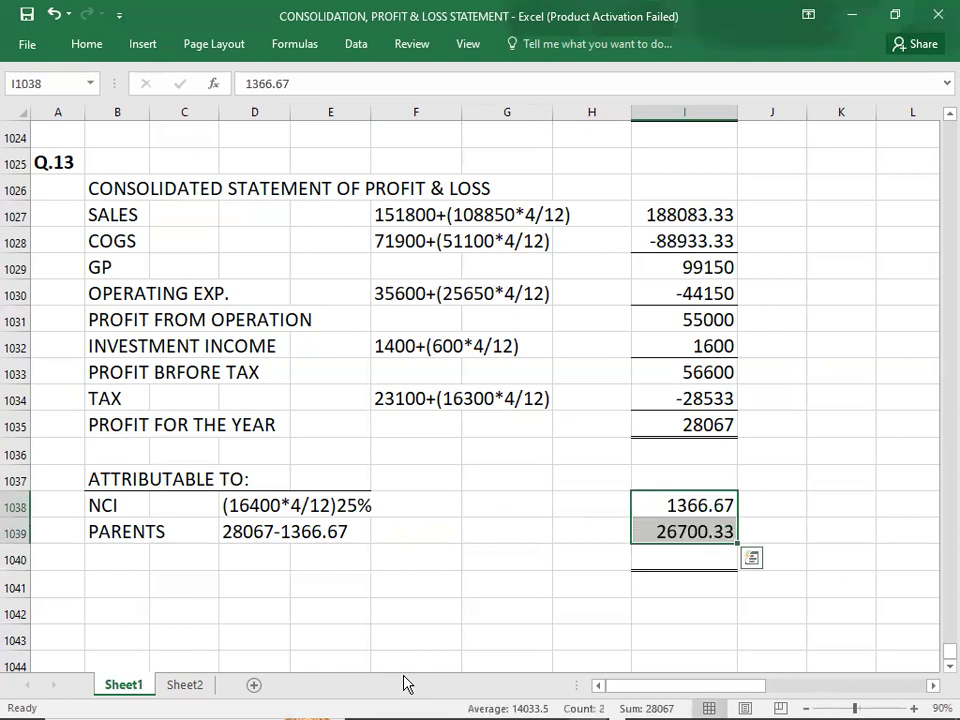
key(Down)
key(Down)
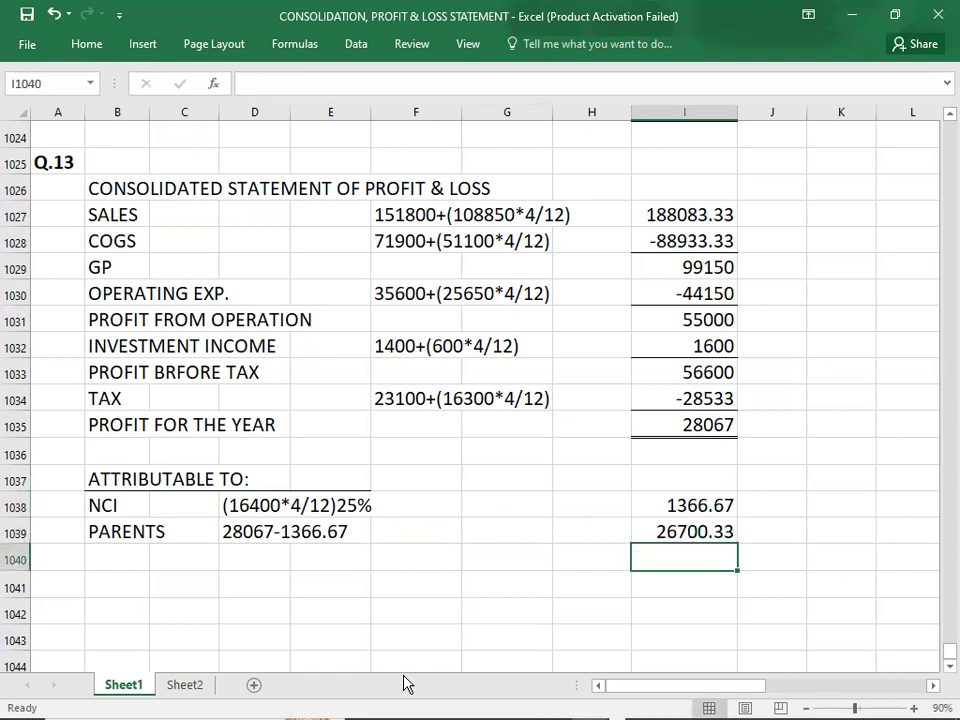
text(28067)
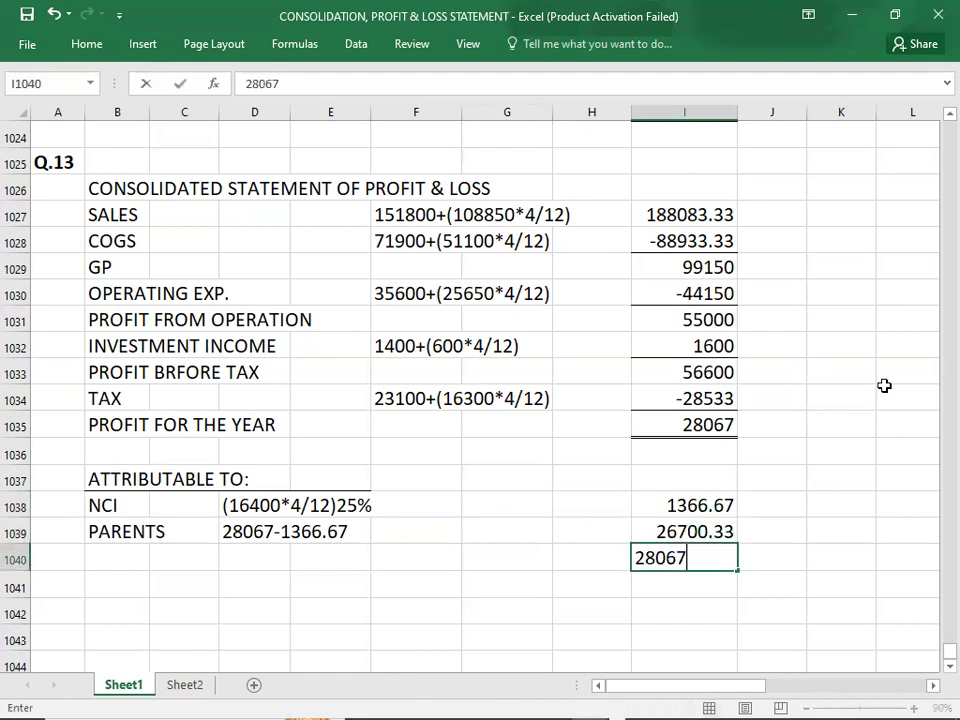
key(Return)
key(Down)
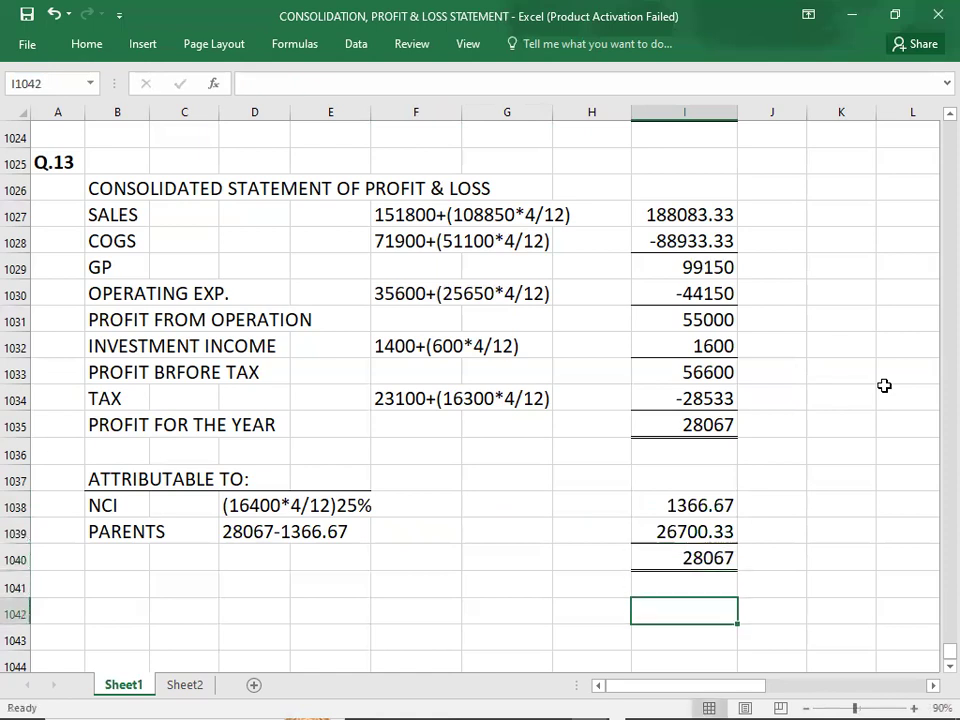